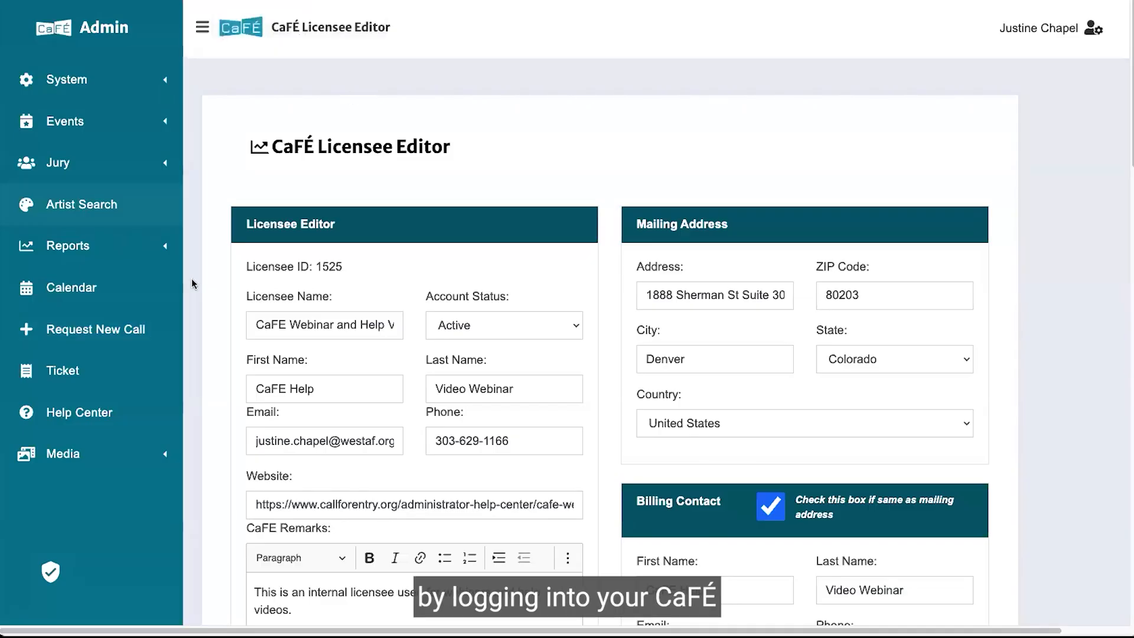
Open the Request New Call link in a new window.
{"action": "right_click", "coordinate": [68, 326]}
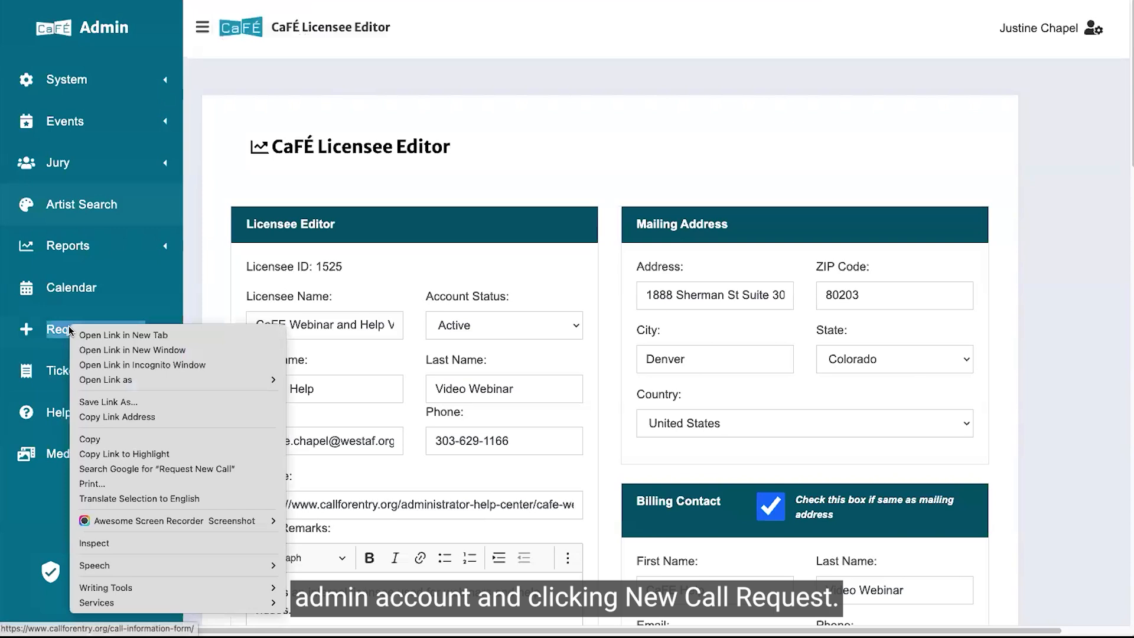
{"action": "left_click", "coordinate": [96, 341]}
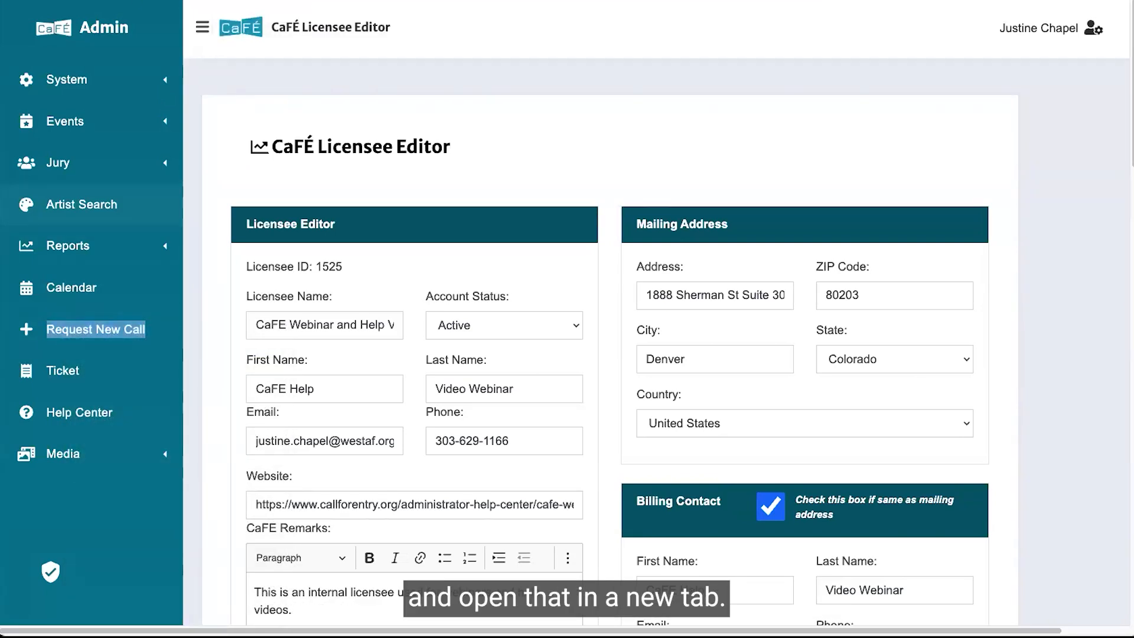
{"action": "left_click", "coordinate": [426, 1]}
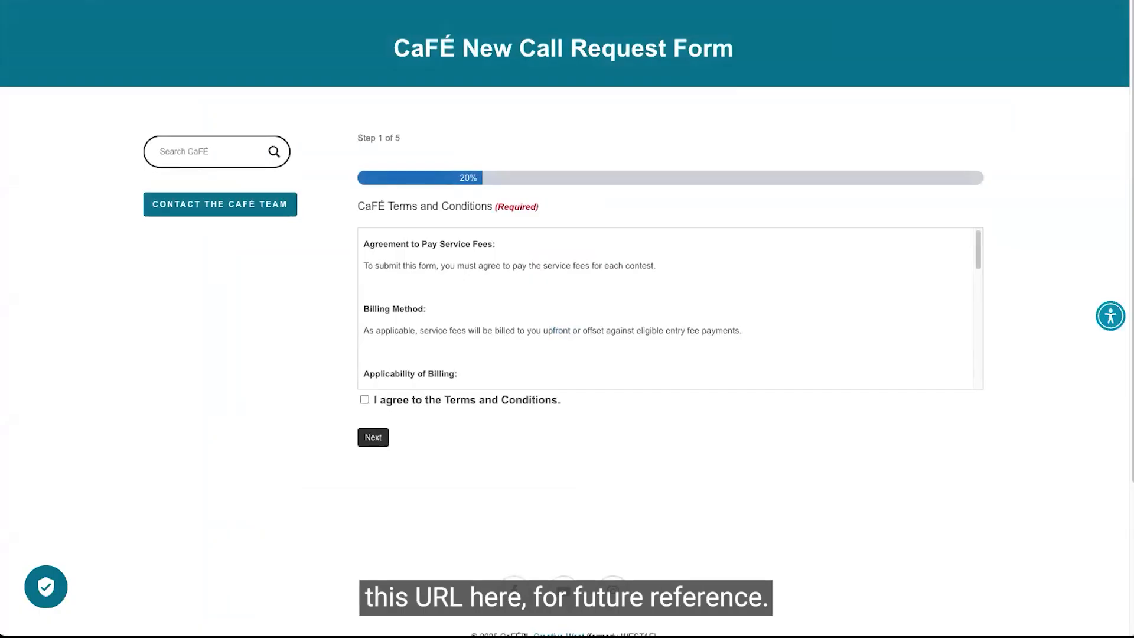
Enlarge the page, agree to the Terms and Conditions and continue to the Basic Details step.
{"action": "key", "text": "ctrl+plus"}
{"action": "key", "text": "ctrl+plus"}
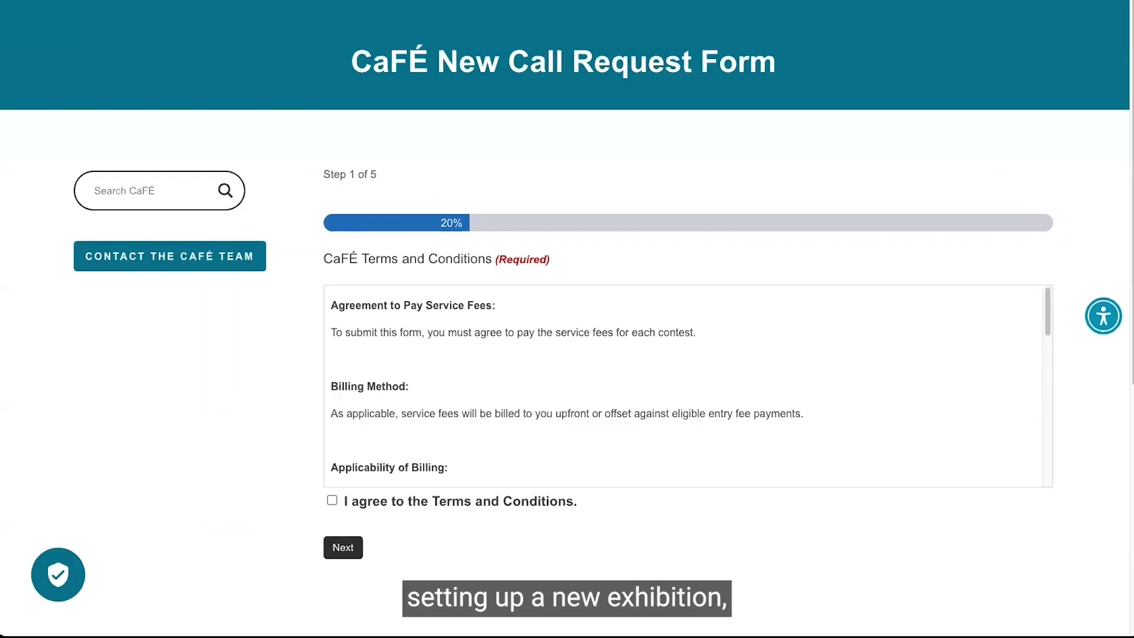
{"action": "scroll", "coordinate": [408, 106], "scroll_direction": "down", "scroll_amount": 1}
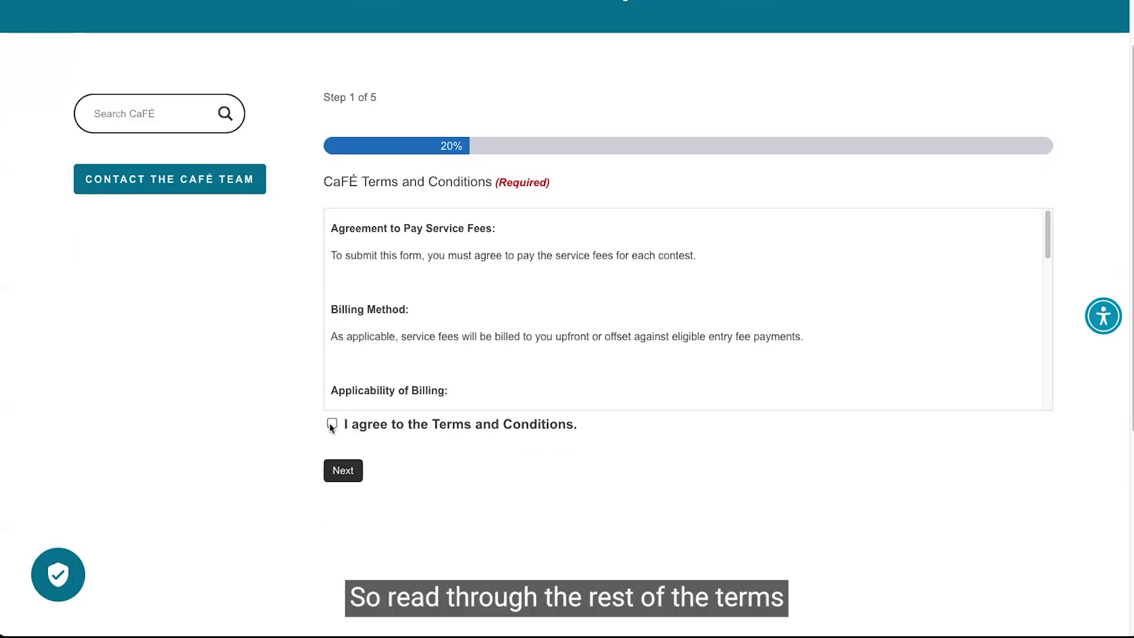
{"action": "left_click", "coordinate": [330, 457]}
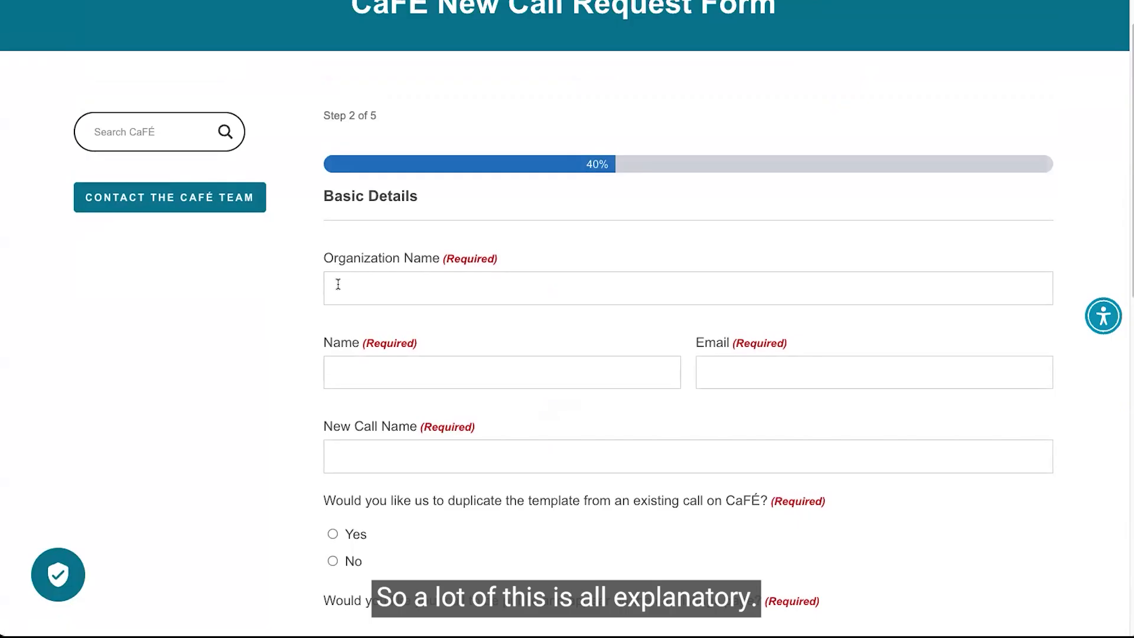
Enter Demo Webinar Gallery as the organization name and fill in the contact's full name.
{"action": "left_click", "coordinate": [338, 284]}
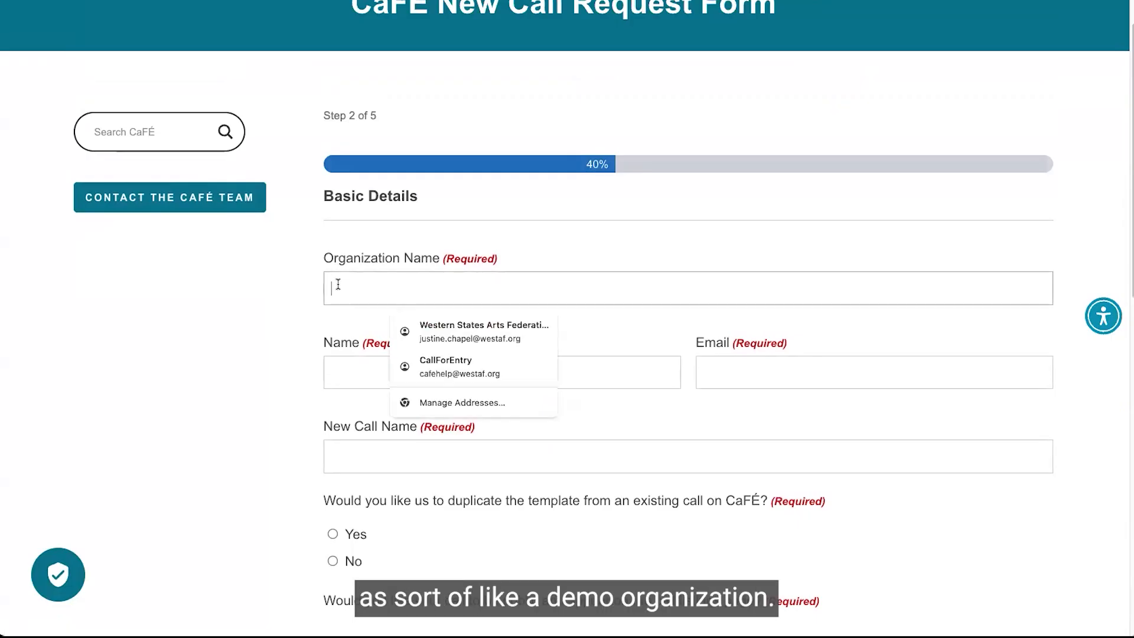
{"action": "type", "text": "Demo "}
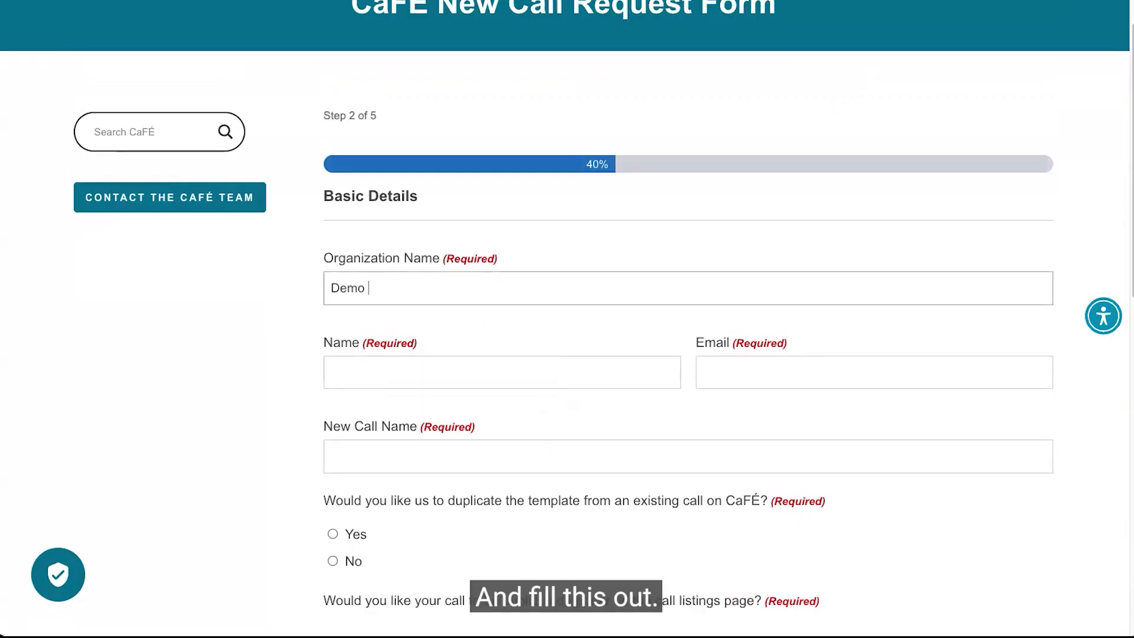
{"action": "type", "text": "Webinar Gallery"}
{"action": "key", "text": "Tab"}
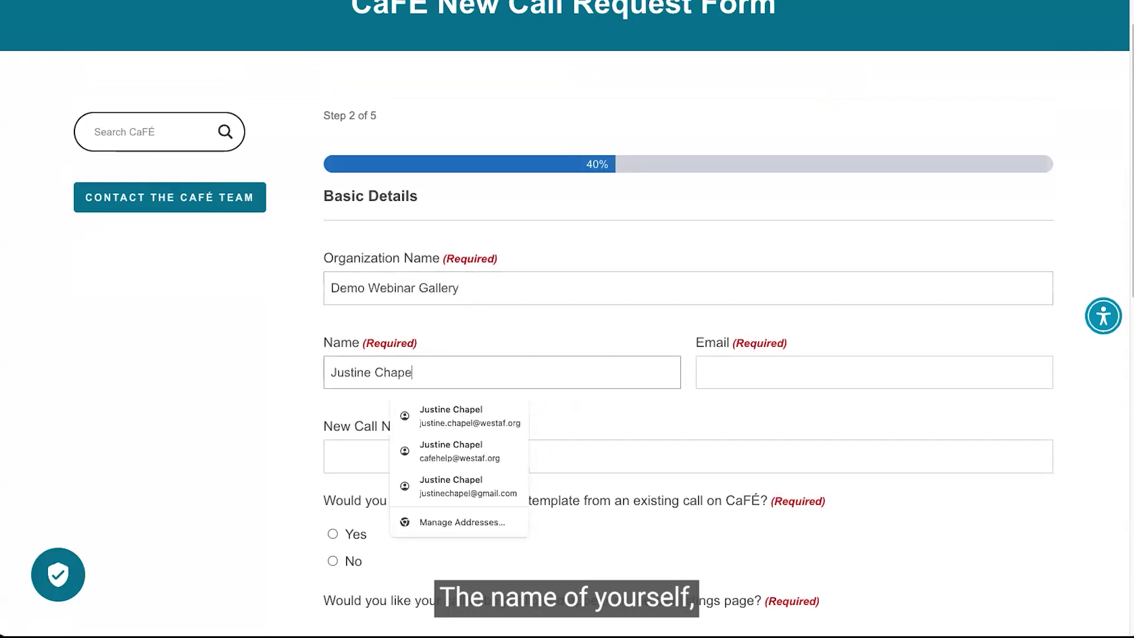
Fill in the contact's e-mail address, correcting its domain ending to .org.
{"action": "key", "text": "Tab"}
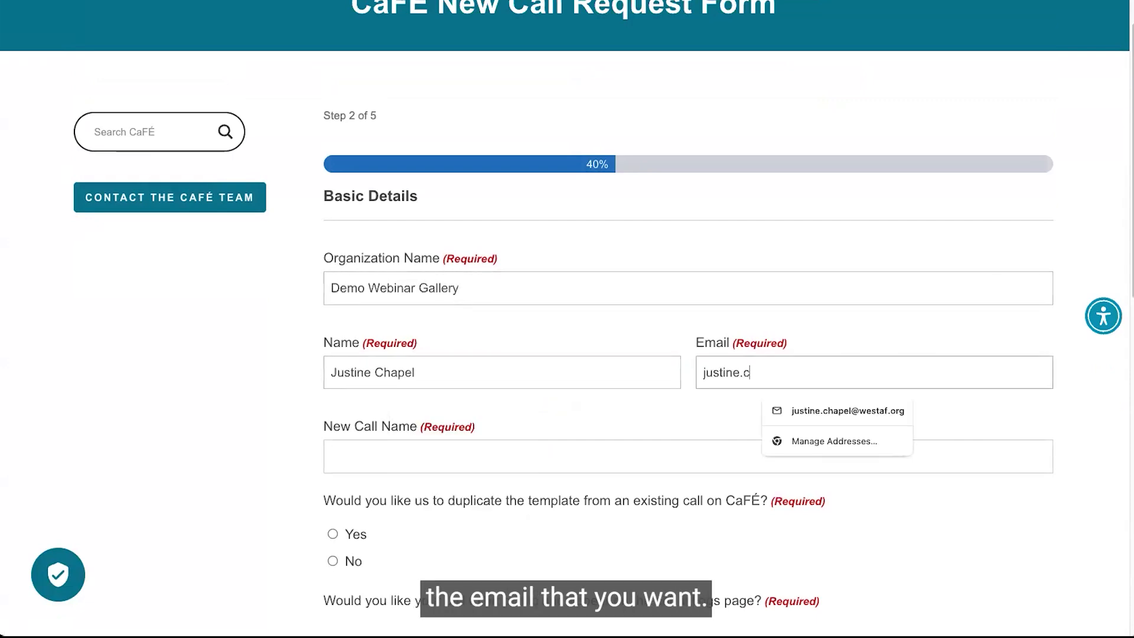
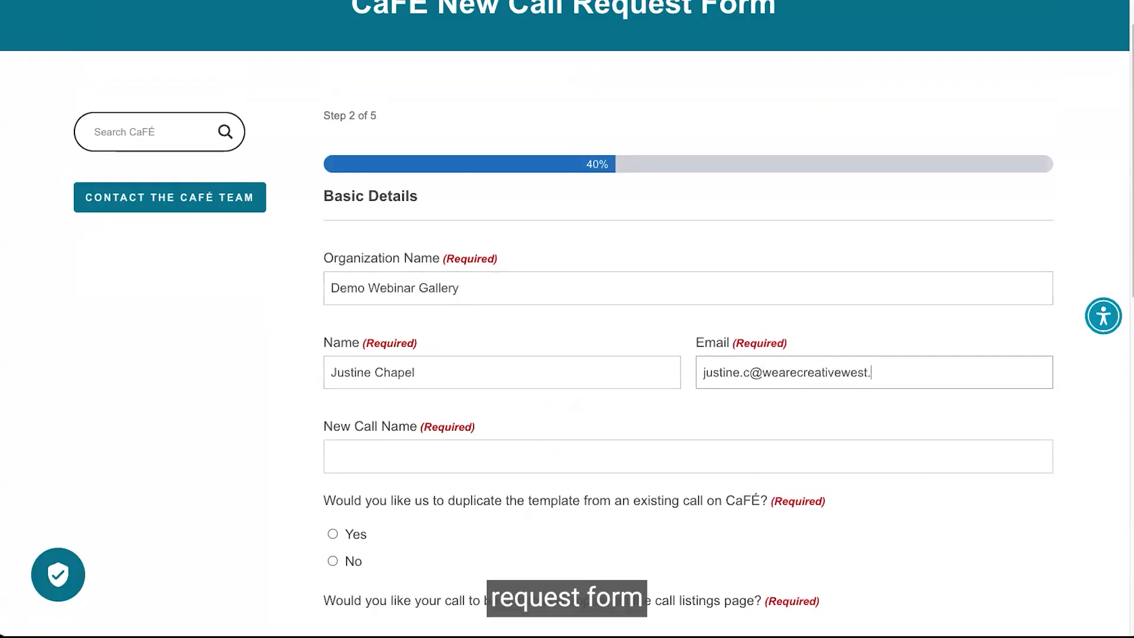
{"action": "type", "text": "org"}
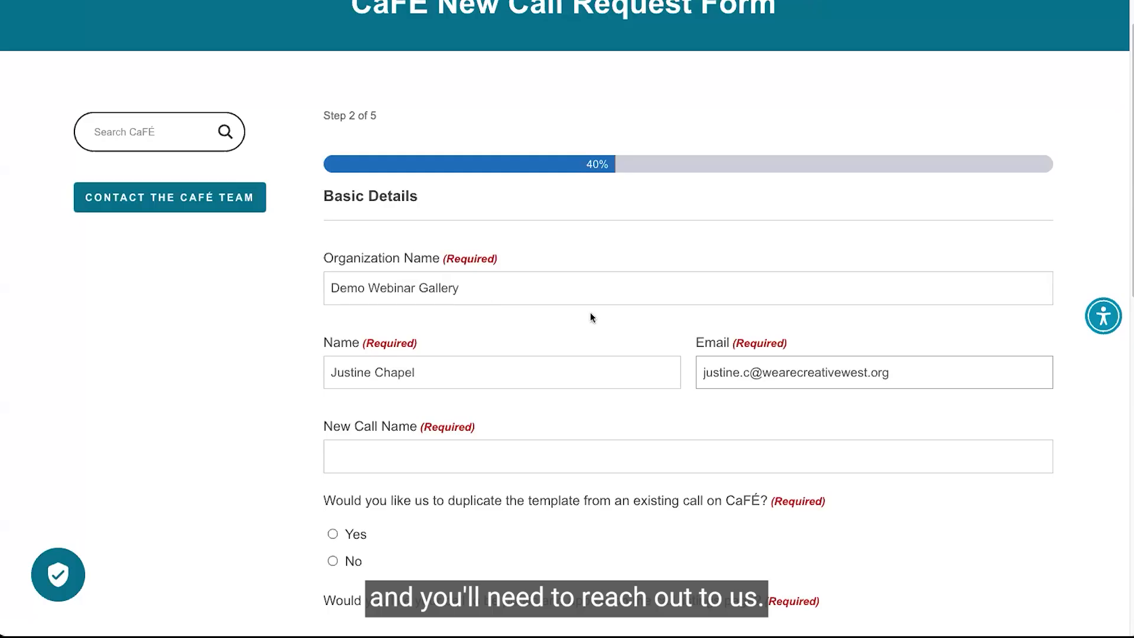
Set the new call name to Demo Artwork Exhibition.
{"action": "scroll", "coordinate": [412, 308], "scroll_direction": "down", "scroll_amount": 1}
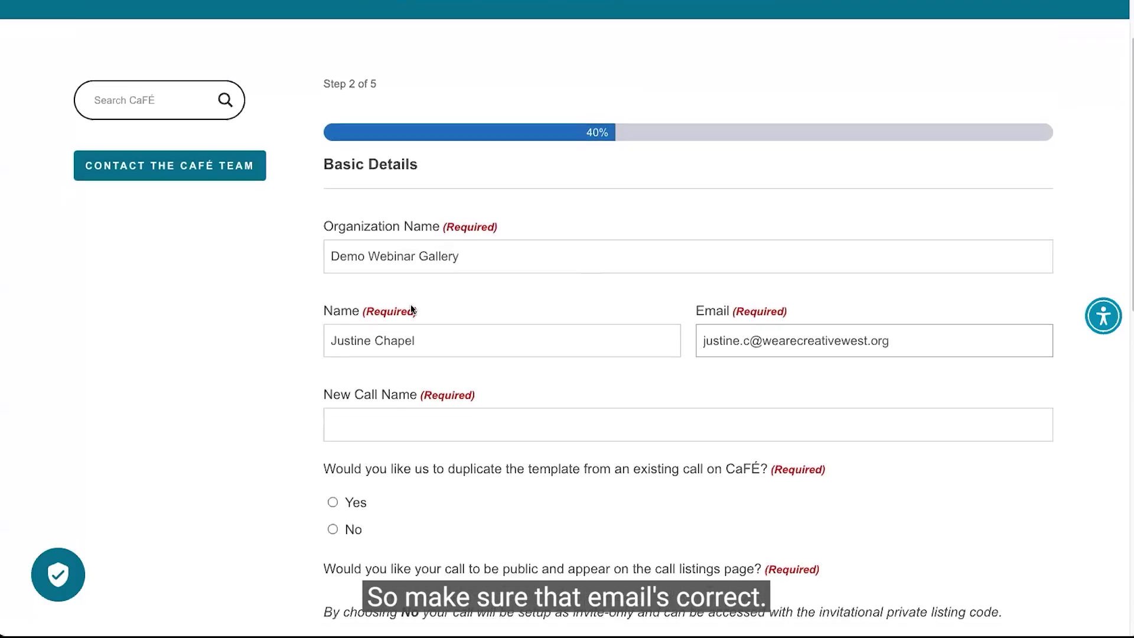
{"action": "scroll", "coordinate": [412, 310], "scroll_direction": "down", "scroll_amount": 1}
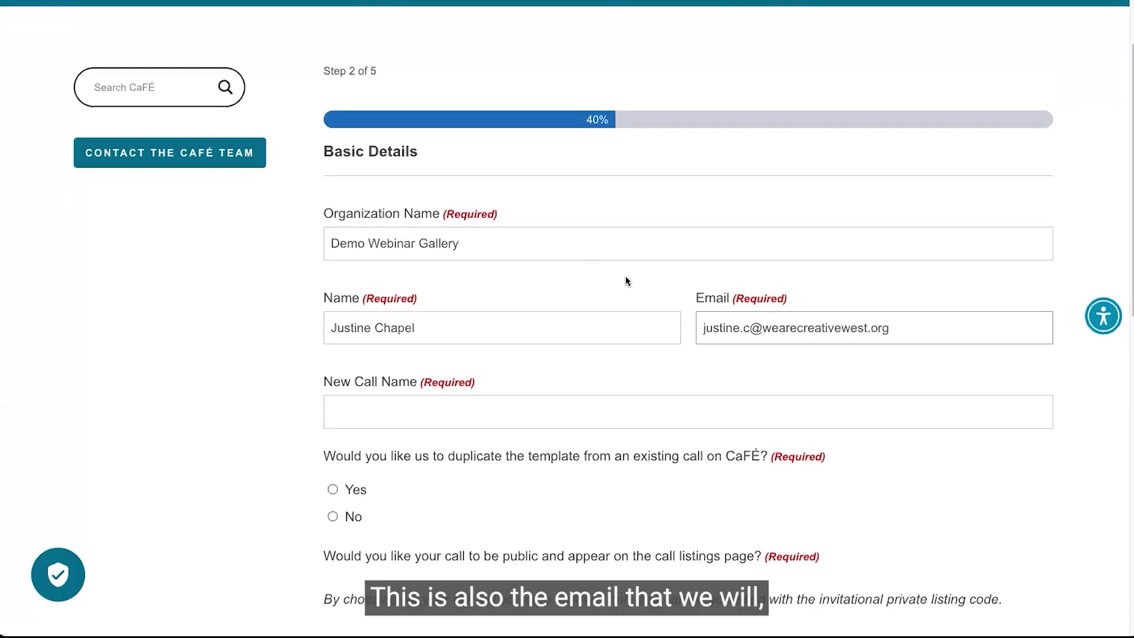
{"action": "scroll", "coordinate": [625, 275], "scroll_direction": "down", "scroll_amount": 1}
{"action": "scroll", "coordinate": [577, 329], "scroll_direction": "down", "scroll_amount": 2}
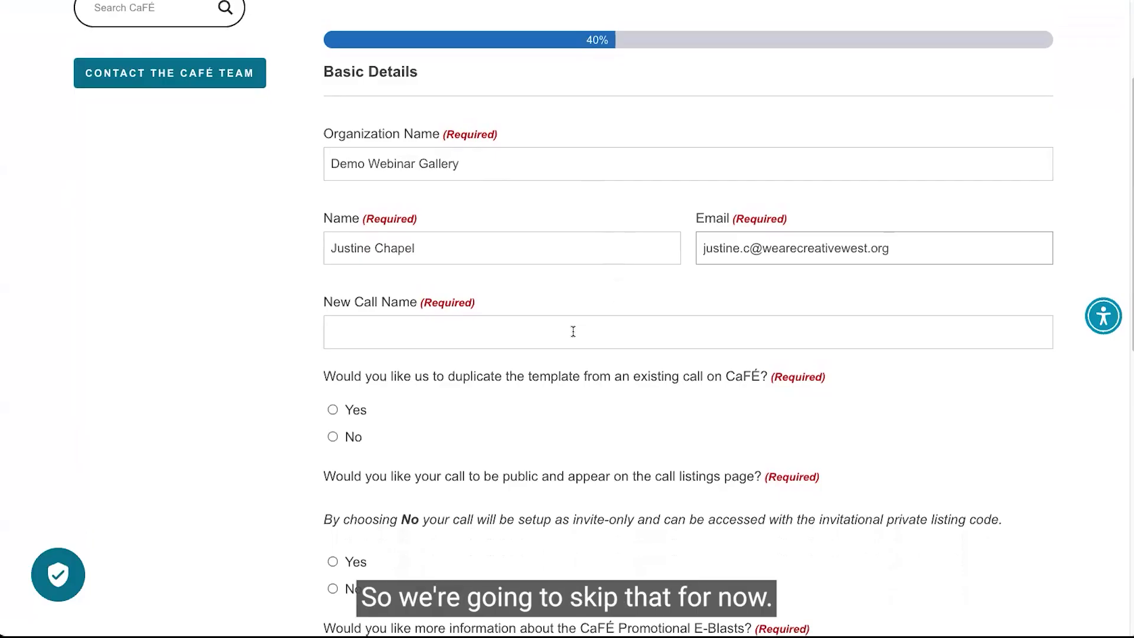
{"action": "left_click", "coordinate": [568, 329]}
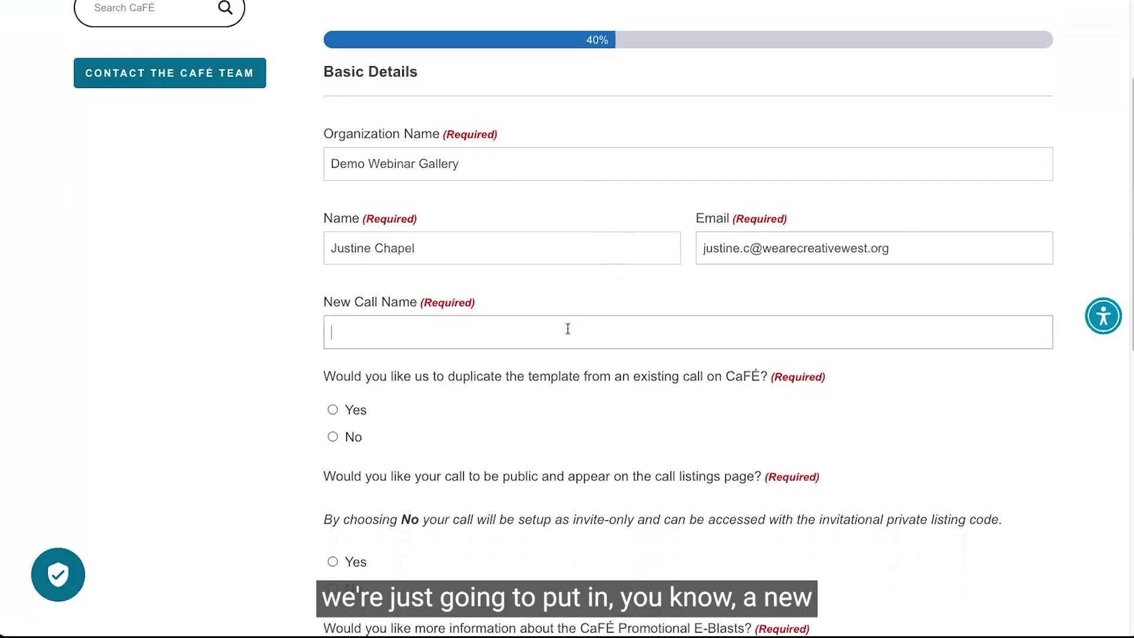
{"action": "type", "text": "Demo Artwork Exhibition"}
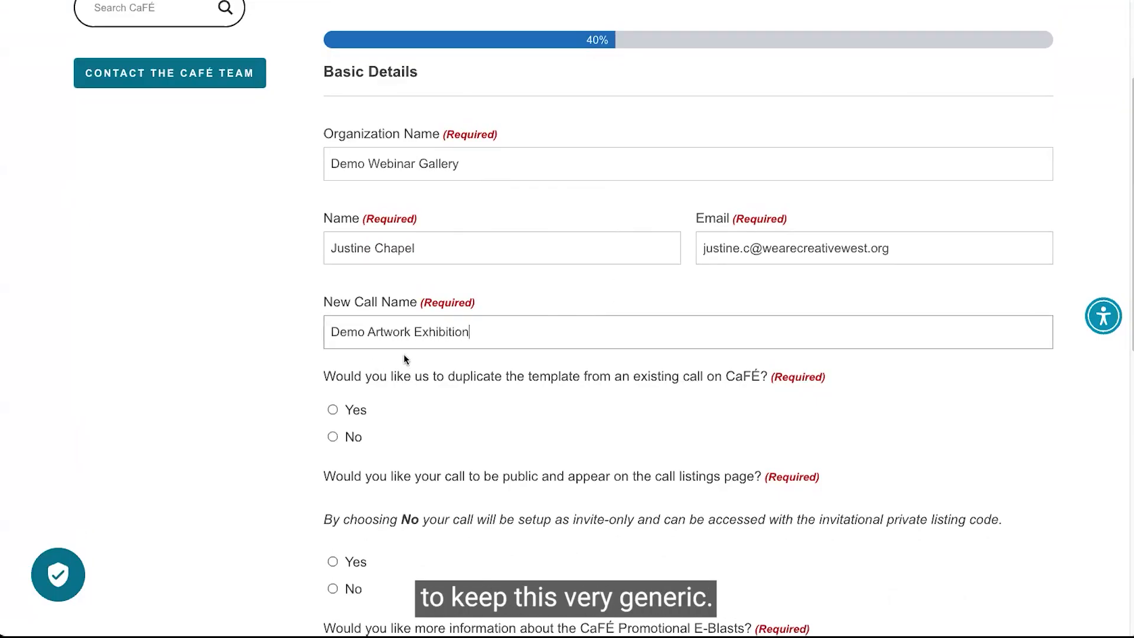
Choose not to duplicate an existing call template and make the call public on the listings page.
{"action": "scroll", "coordinate": [382, 354], "scroll_direction": "down", "scroll_amount": 1}
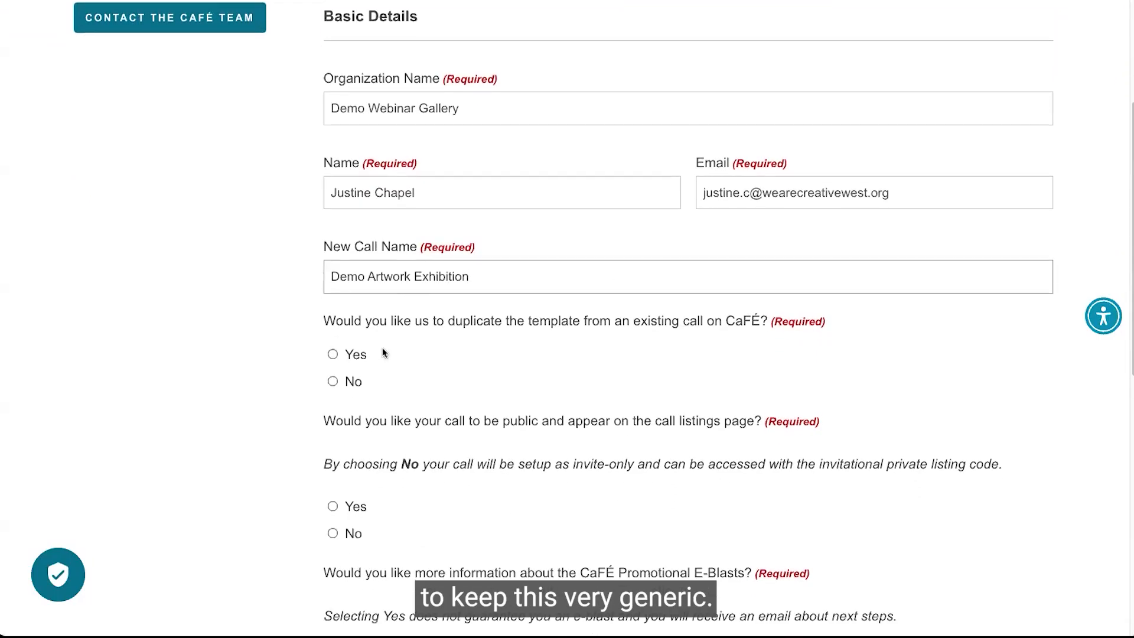
{"action": "left_click", "coordinate": [333, 381]}
{"action": "scroll", "coordinate": [334, 382], "scroll_direction": "down", "scroll_amount": 3}
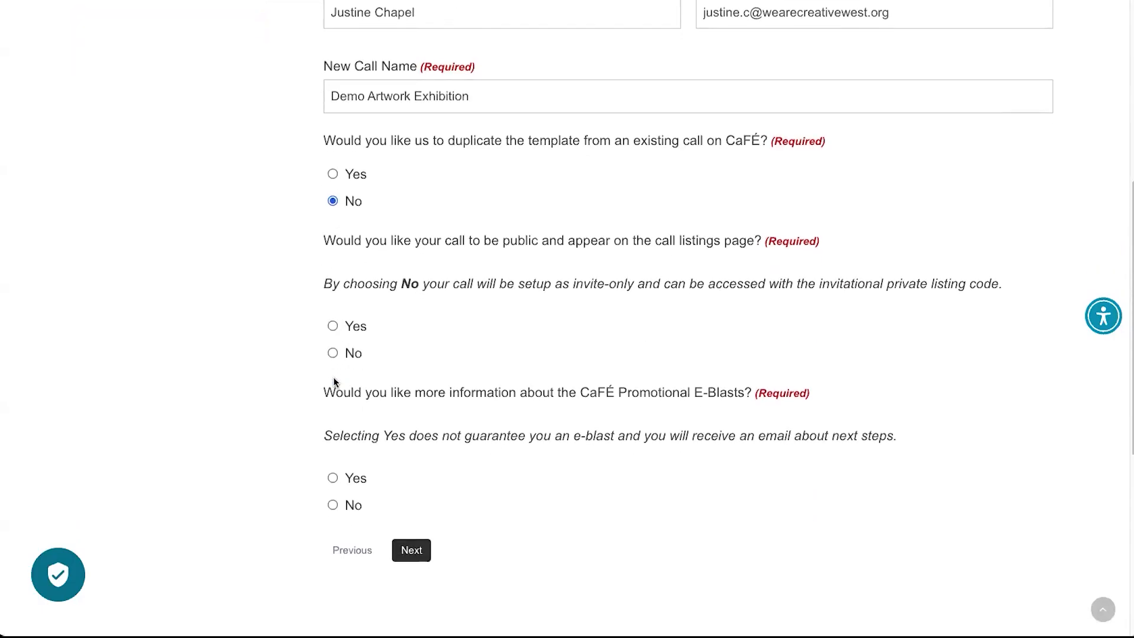
{"action": "left_click", "coordinate": [360, 327]}
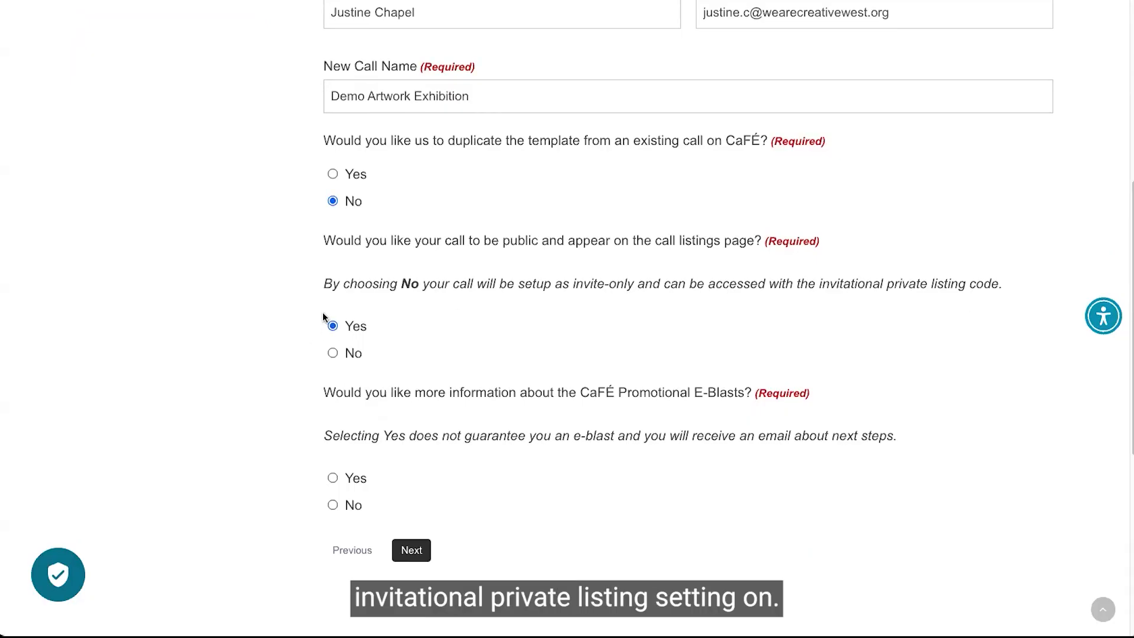
Decline more information about promotional E-Blasts and continue to the jury type step.
{"action": "scroll", "coordinate": [430, 319], "scroll_direction": "down", "scroll_amount": 1}
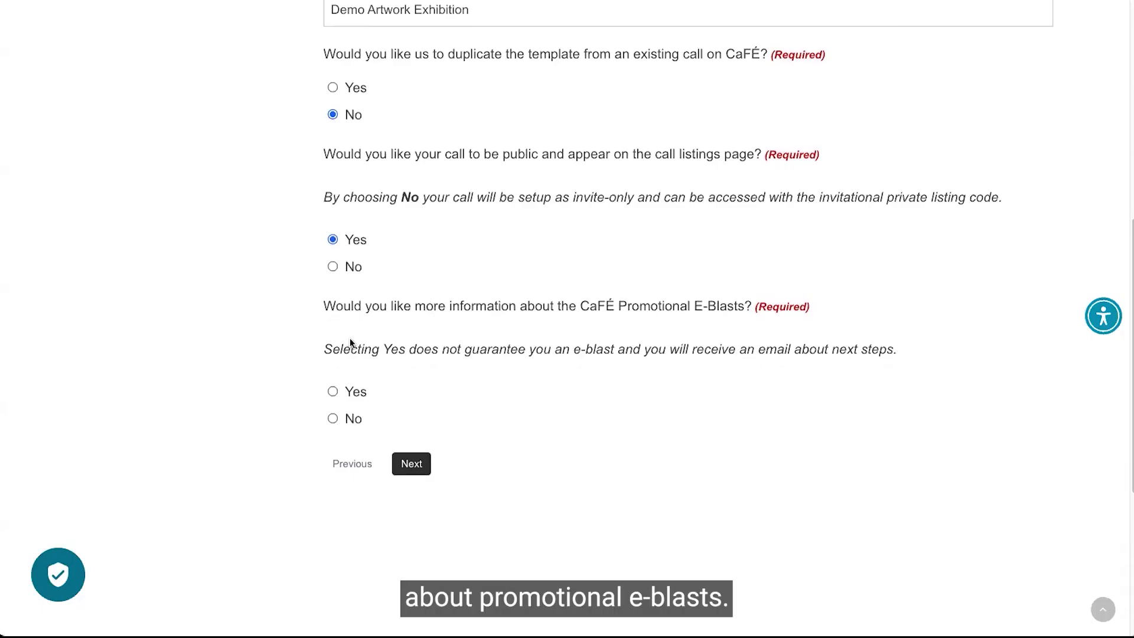
{"action": "left_click", "coordinate": [332, 393]}
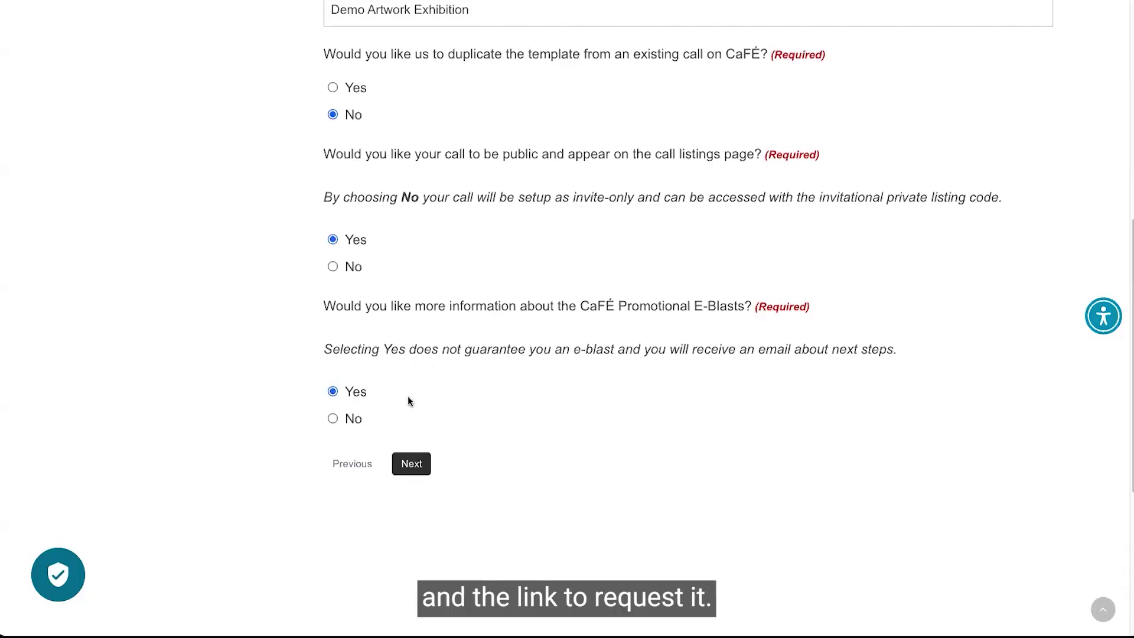
{"action": "left_click", "coordinate": [333, 419]}
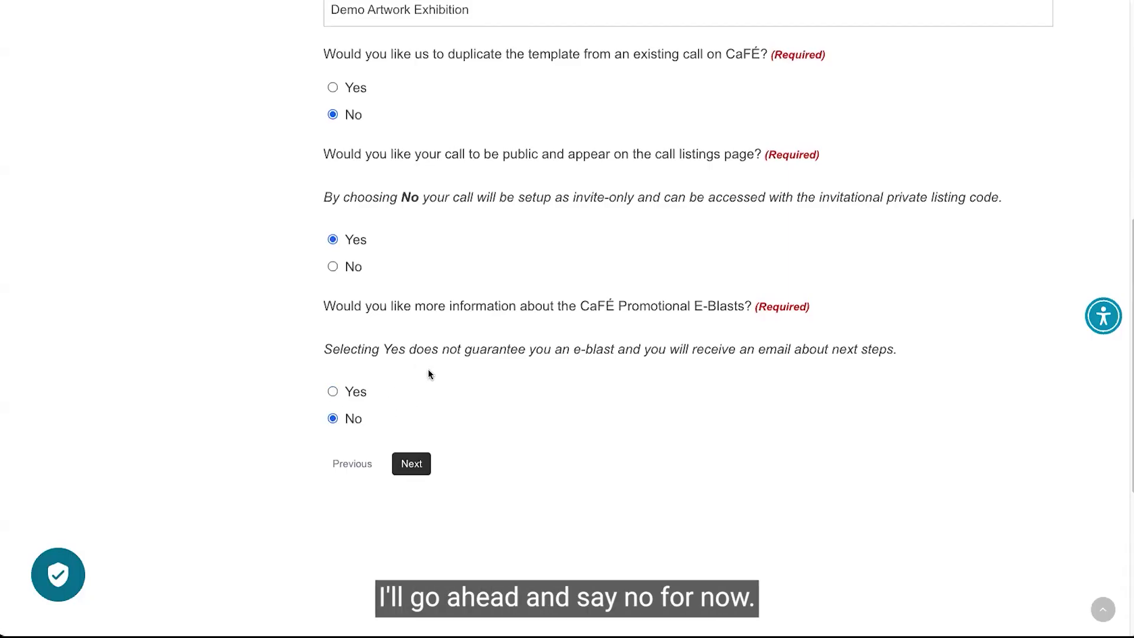
{"action": "left_click", "coordinate": [423, 466]}
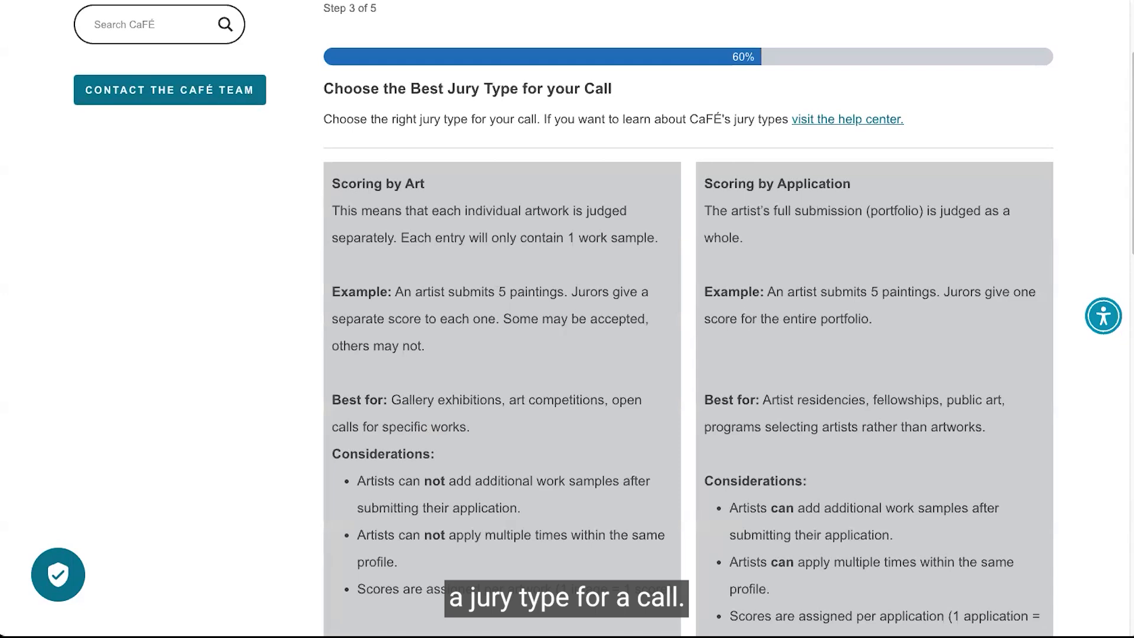
Specify that final selection is of artworks and that each piece is judged on its own merits.
{"action": "scroll", "coordinate": [299, 384], "scroll_direction": "down", "scroll_amount": 1}
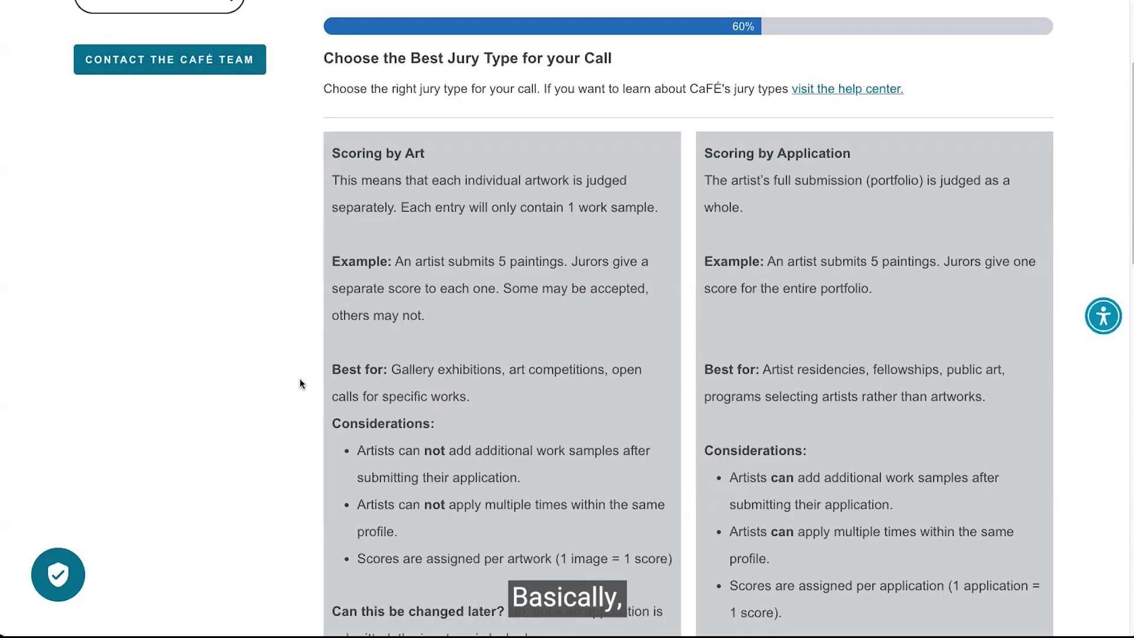
{"action": "scroll", "coordinate": [299, 384], "scroll_direction": "down", "scroll_amount": 2}
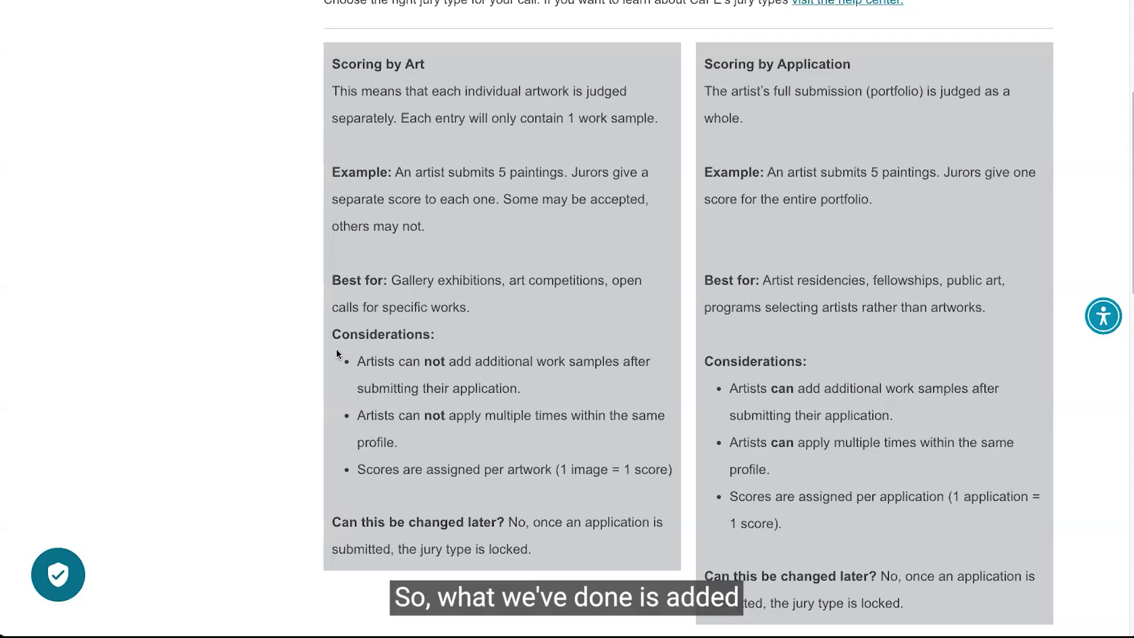
{"action": "scroll", "coordinate": [337, 353], "scroll_direction": "down", "scroll_amount": 3}
{"action": "scroll", "coordinate": [337, 353], "scroll_direction": "down", "scroll_amount": 5}
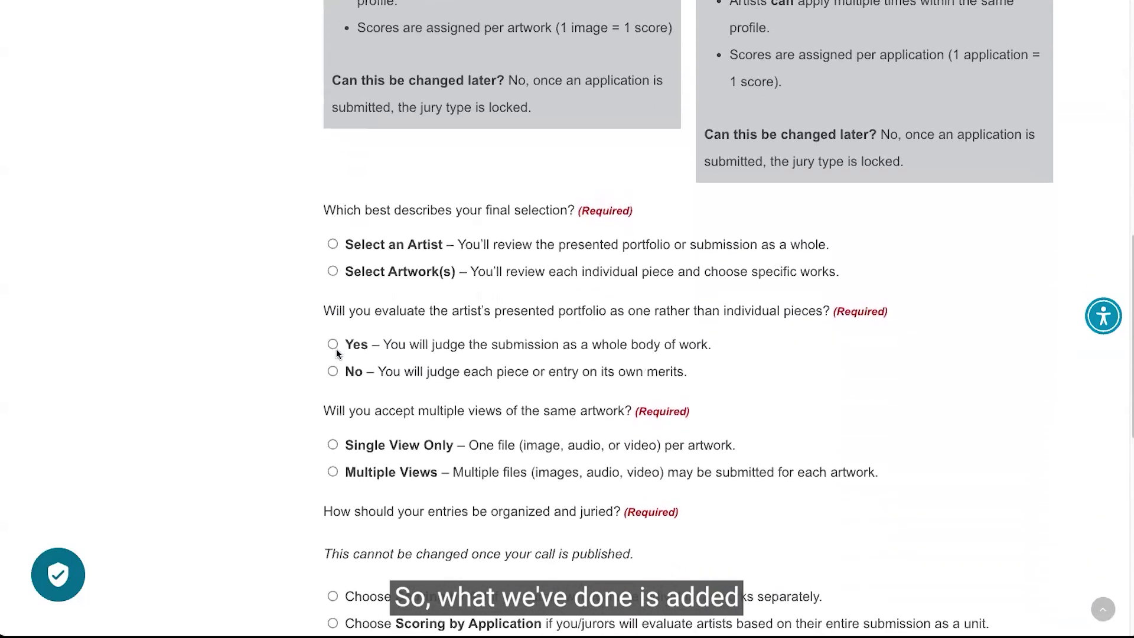
{"action": "scroll", "coordinate": [337, 353], "scroll_direction": "down", "scroll_amount": 1}
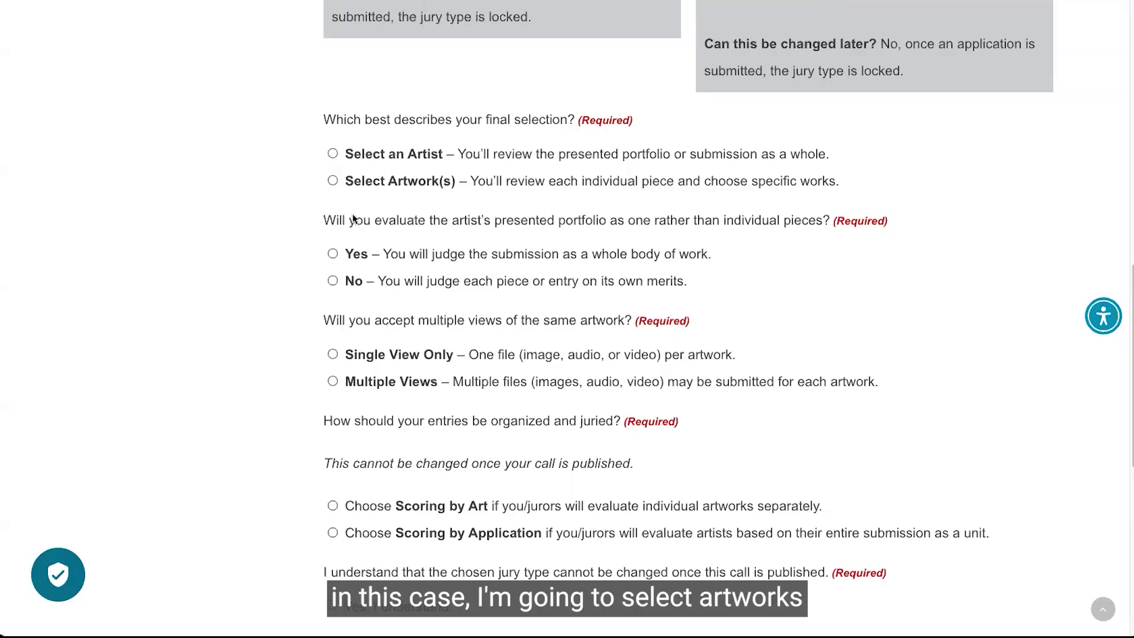
{"action": "left_click", "coordinate": [333, 180]}
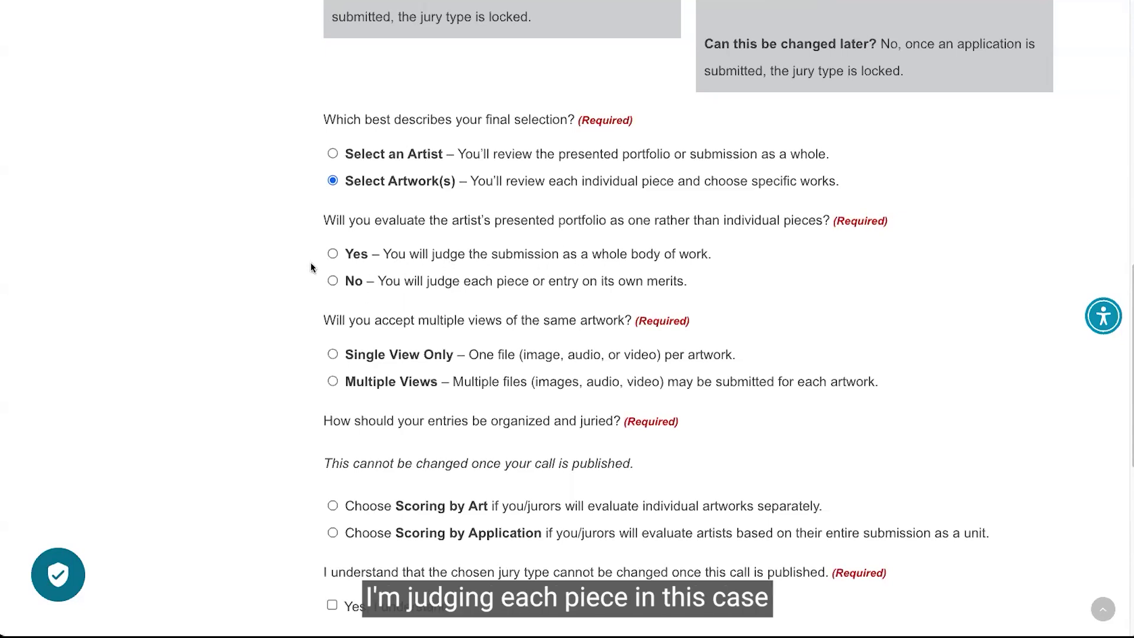
{"action": "left_click", "coordinate": [332, 281]}
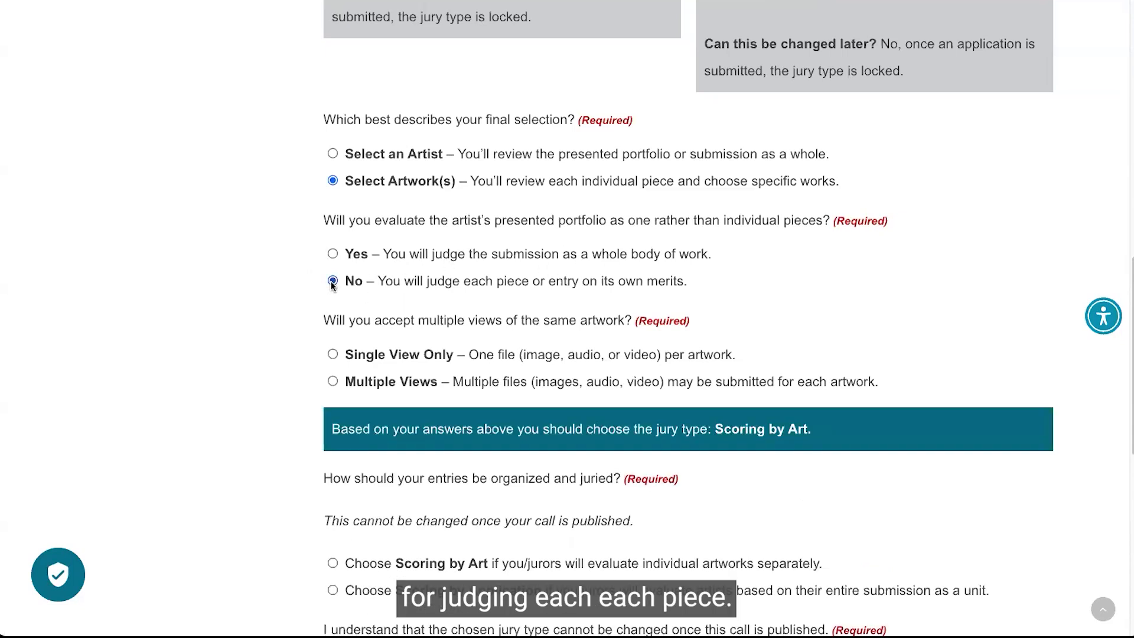
Accept a single view only per artwork.
{"action": "scroll", "coordinate": [329, 301], "scroll_direction": "down", "scroll_amount": 1}
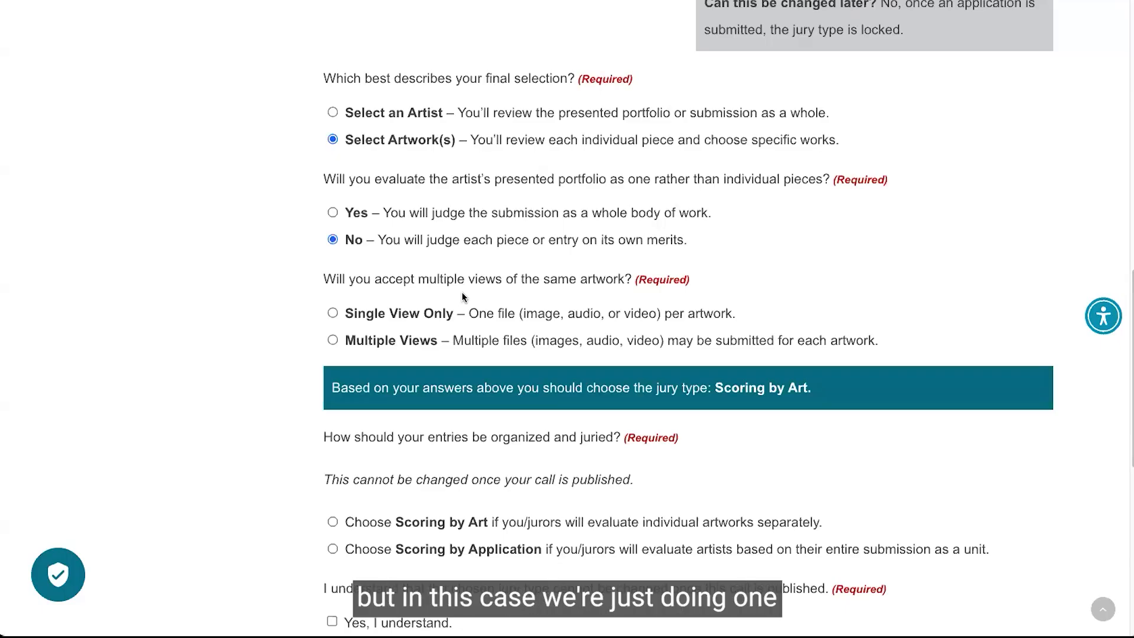
{"action": "left_click", "coordinate": [335, 313]}
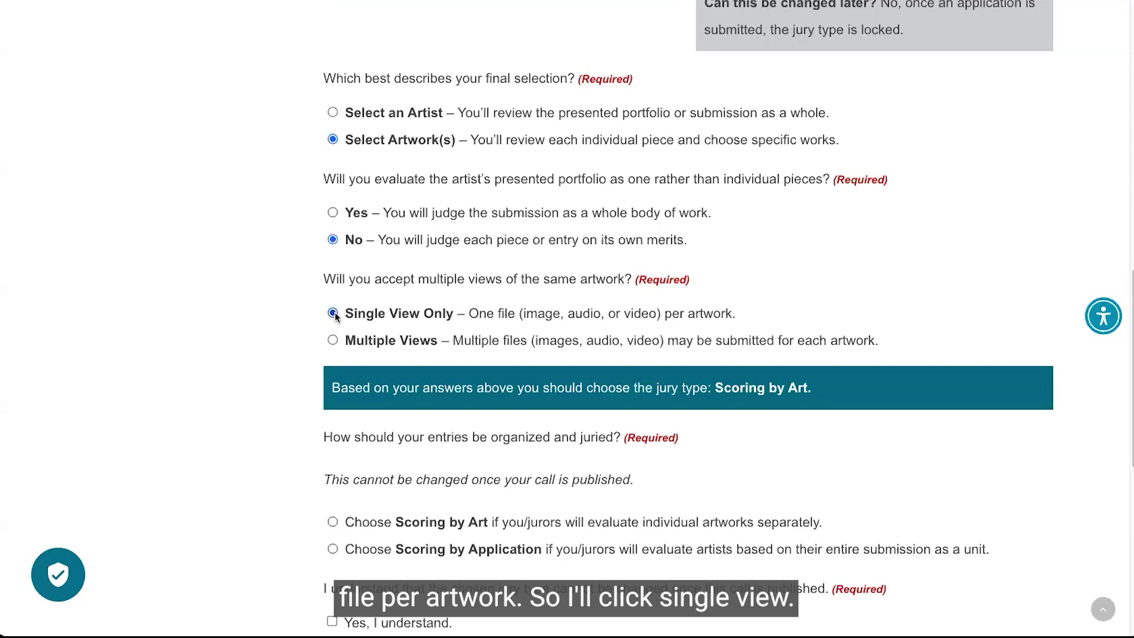
{"action": "scroll", "coordinate": [334, 315], "scroll_direction": "down", "scroll_amount": 2}
{"action": "left_click_drag", "start_coordinate": [431, 341], "coordinate": [603, 352]}
{"action": "left_click", "coordinate": [616, 352]}
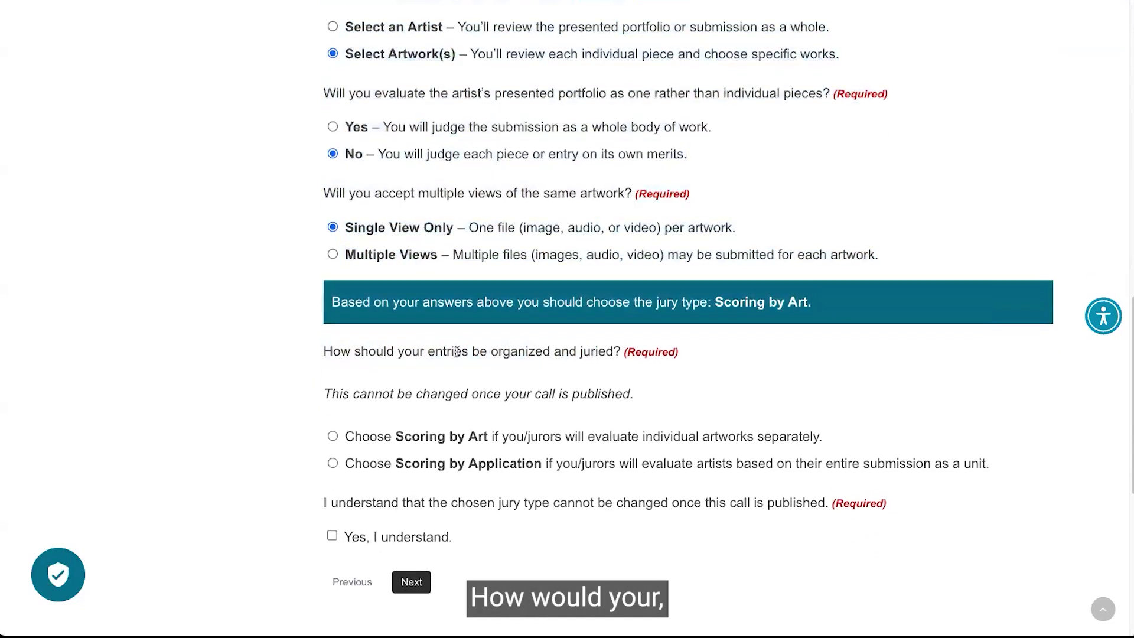
{"action": "scroll", "coordinate": [456, 352], "scroll_direction": "down", "scroll_amount": 1}
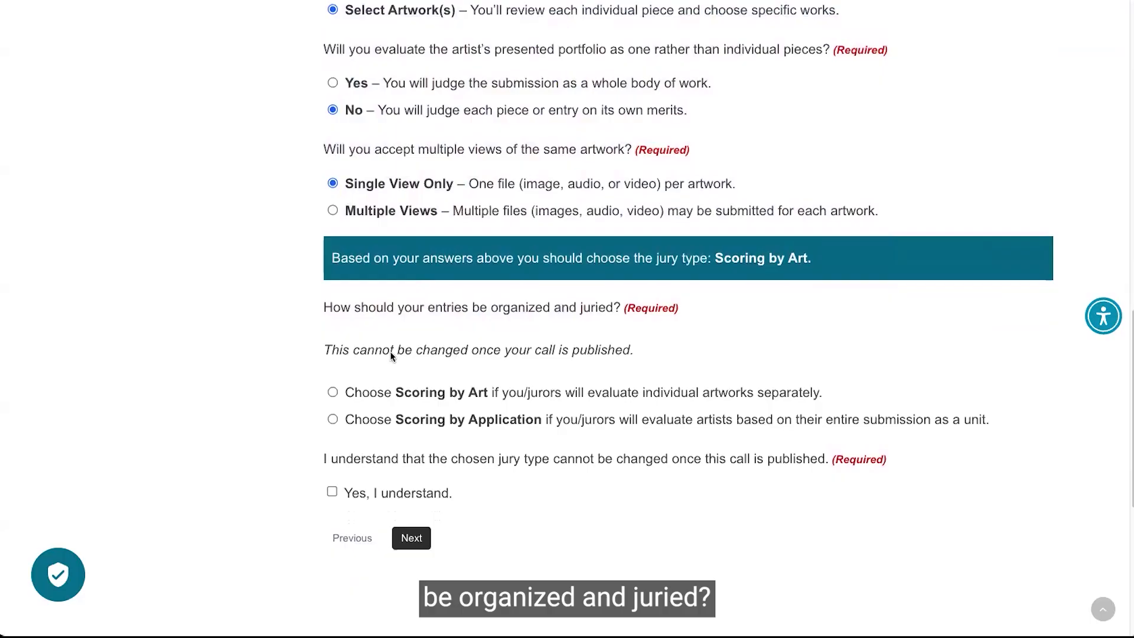
Select Scoring by Art as the jury type, acknowledge it cannot be changed after publishing, and continue.
{"action": "scroll", "coordinate": [378, 362], "scroll_direction": "down", "scroll_amount": 1}
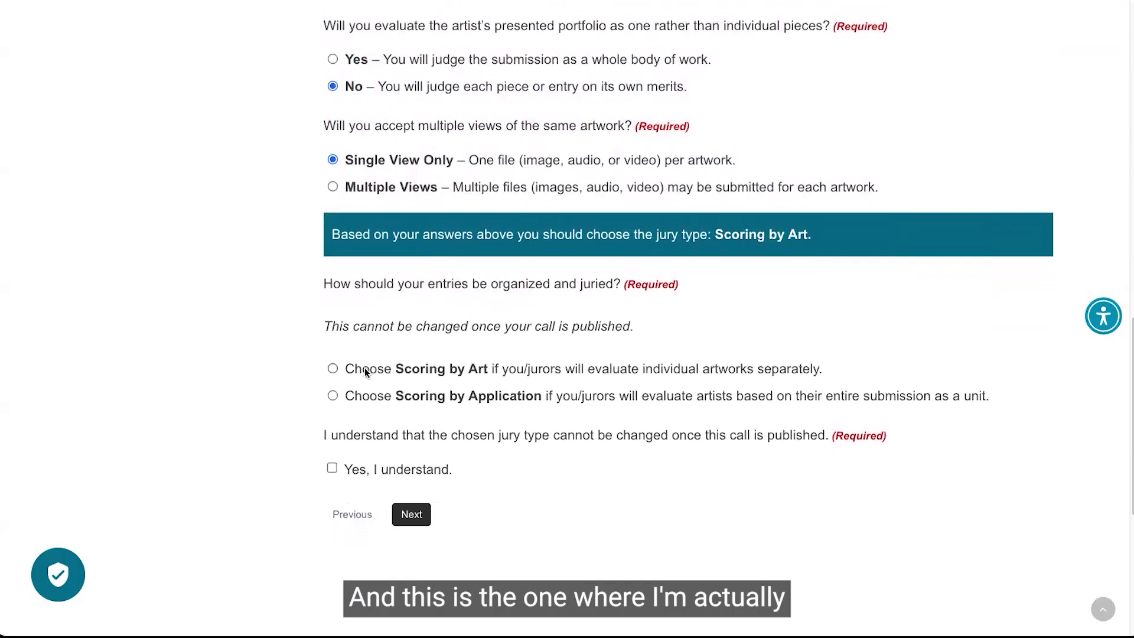
{"action": "left_click", "coordinate": [333, 369]}
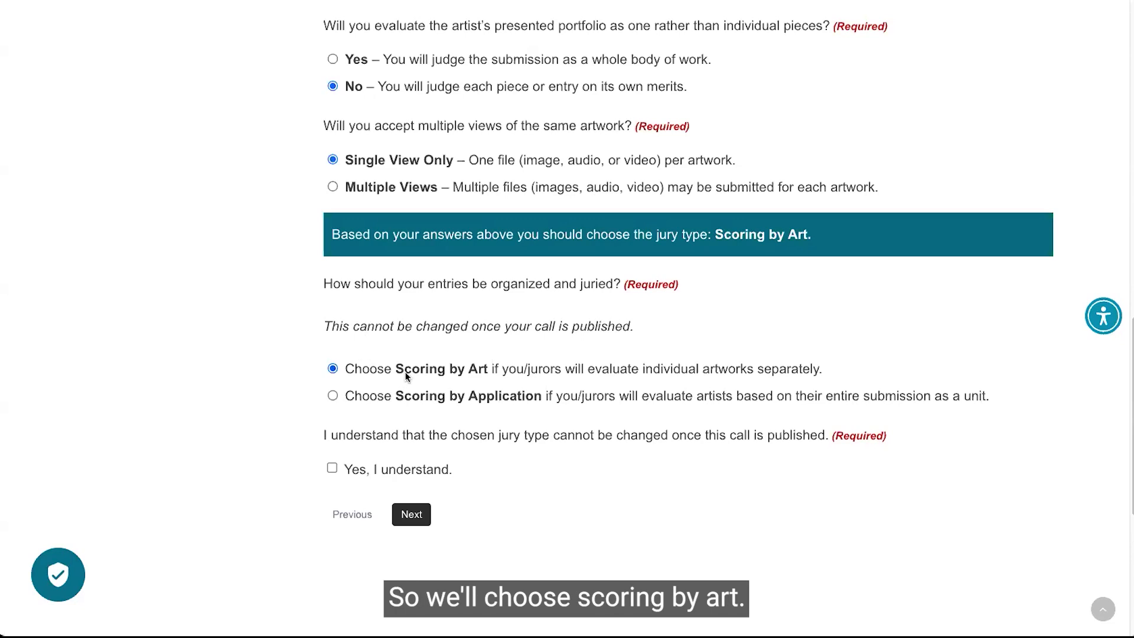
{"action": "left_click", "coordinate": [333, 469]}
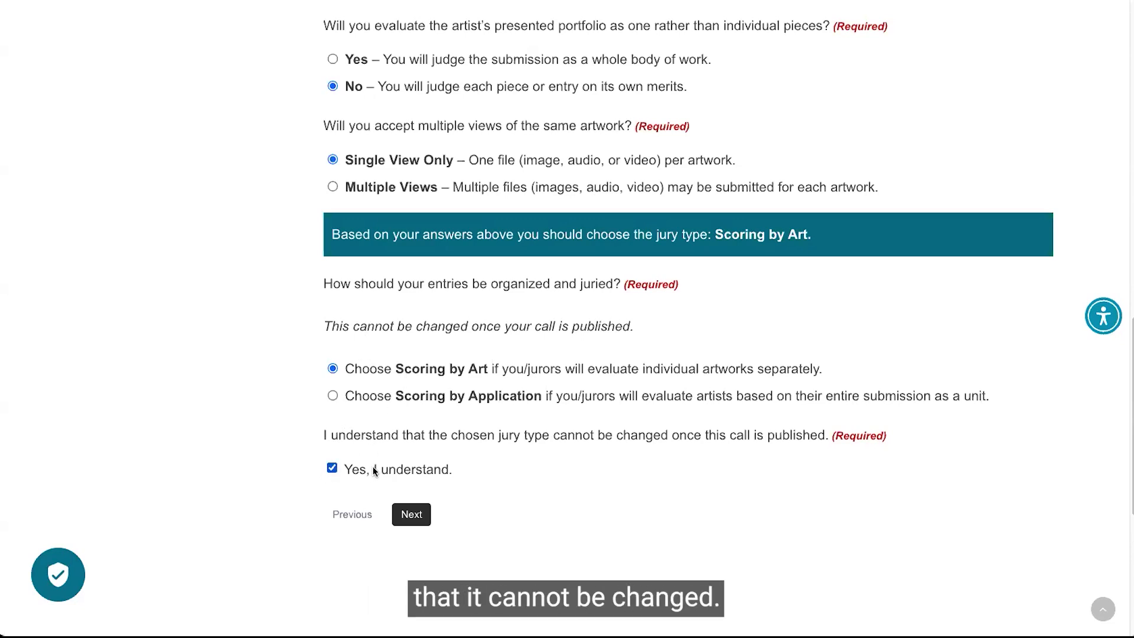
{"action": "left_click", "coordinate": [422, 515]}
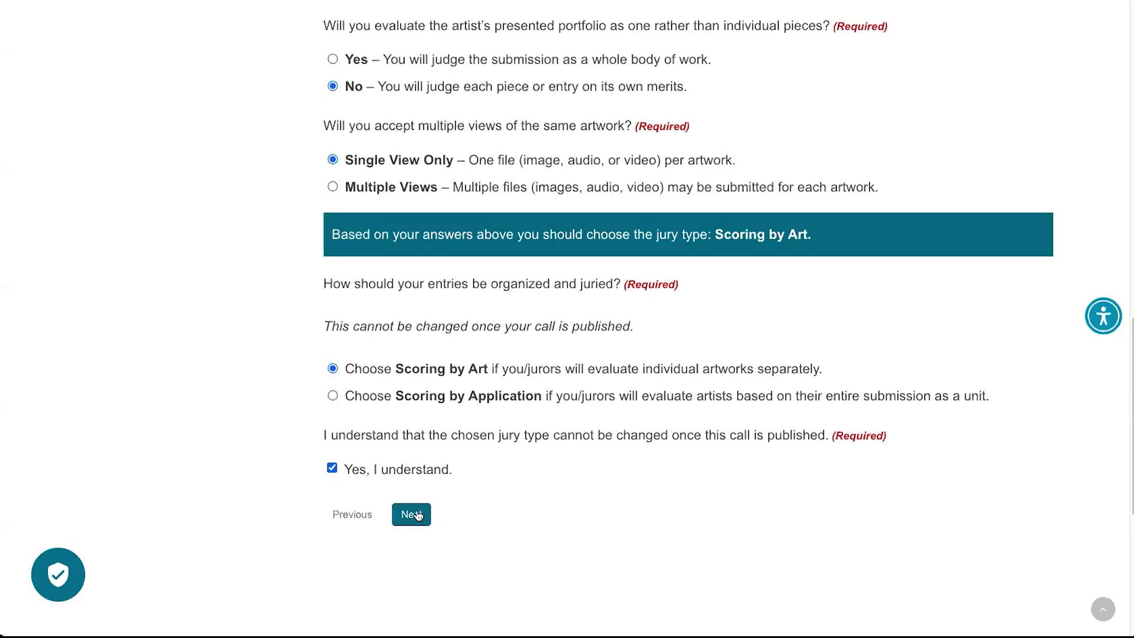
{"action": "left_click", "coordinate": [418, 516]}
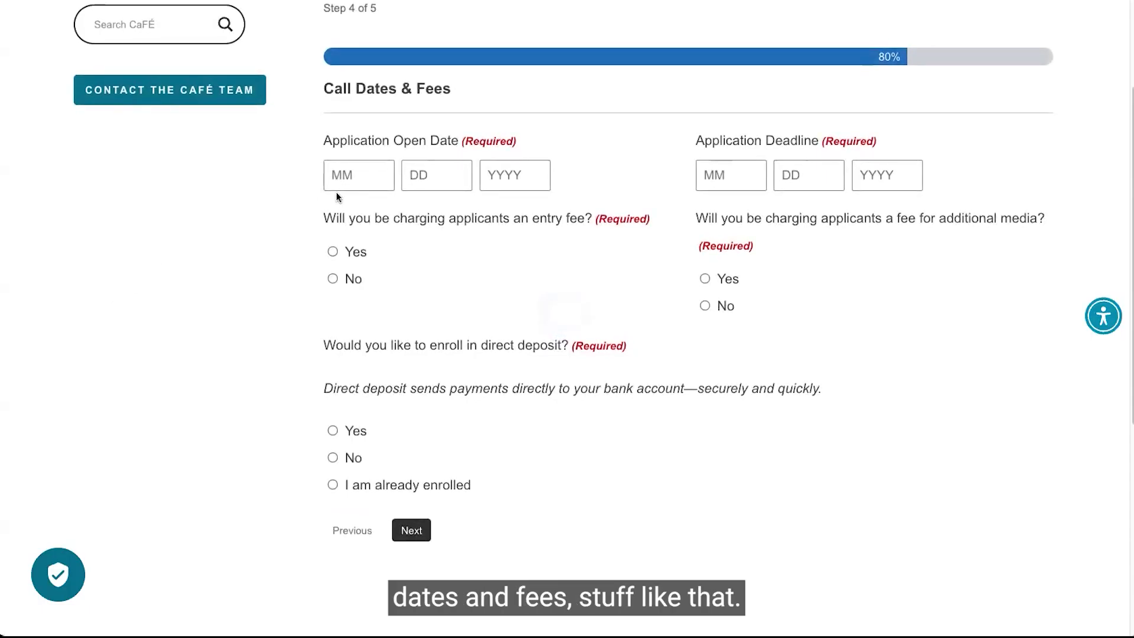
Set the application open date to 07/25/2025 and the application deadline to 09/30/2025.
{"action": "left_click", "coordinate": [337, 175]}
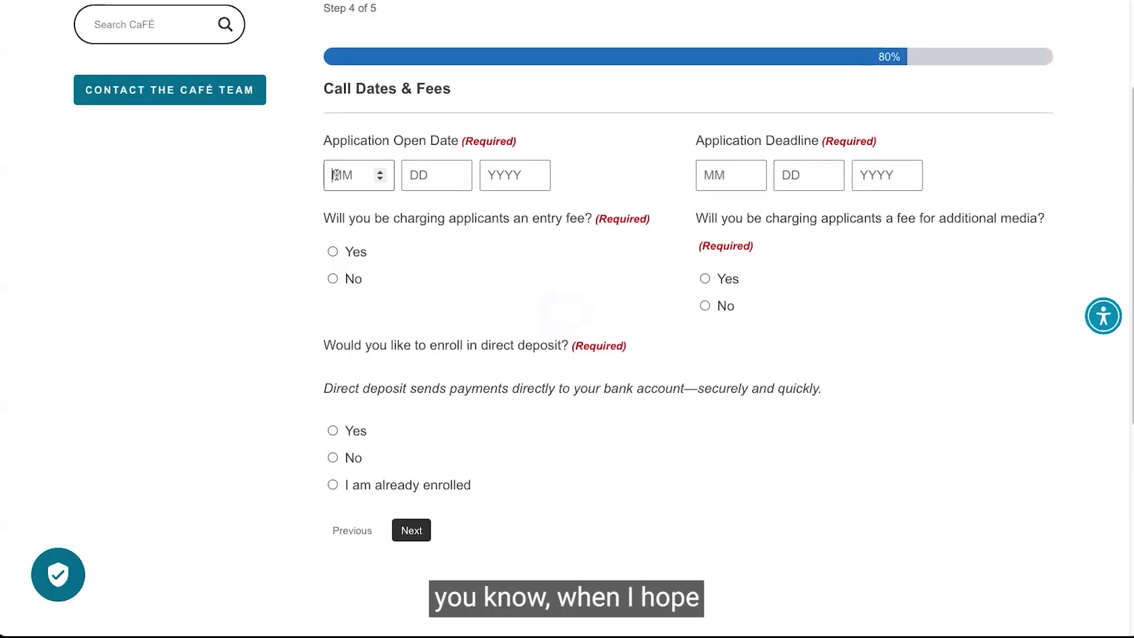
{"action": "type", "text": "07"}
{"action": "key", "text": "Tab"}
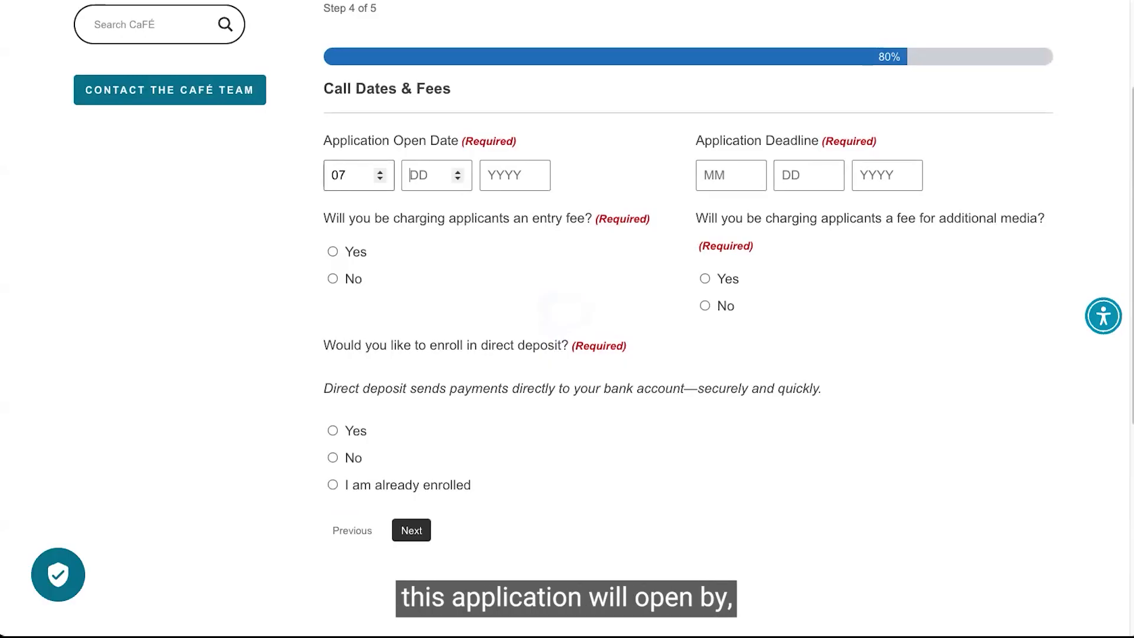
{"action": "type", "text": "25"}
{"action": "key", "text": "Tab"}
{"action": "type", "text": "2025"}
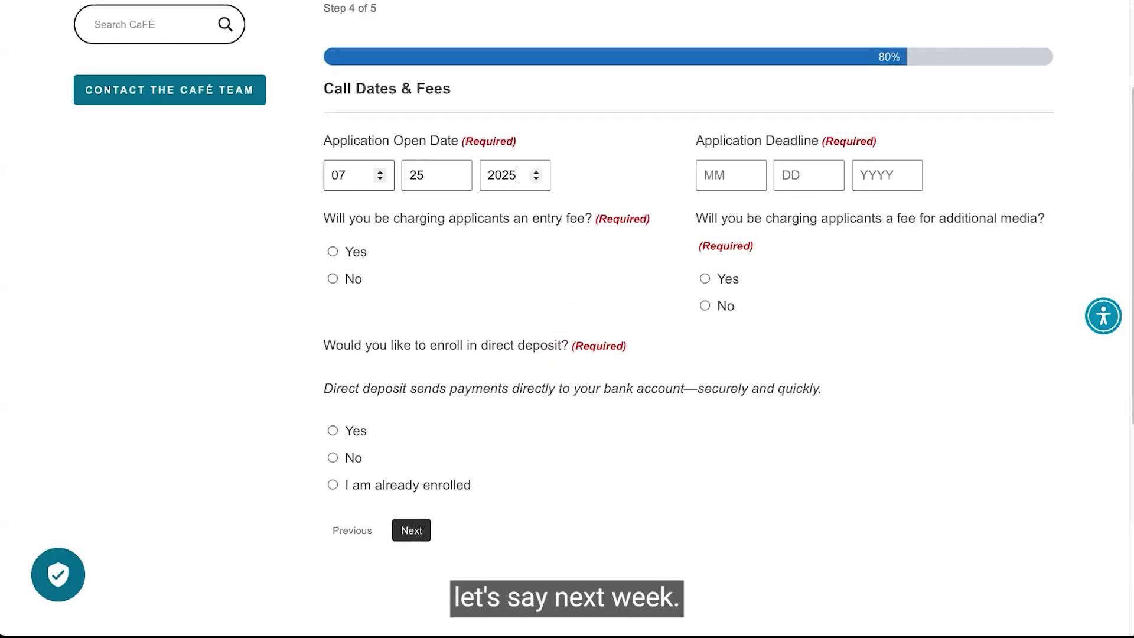
{"action": "key", "text": "Tab"}
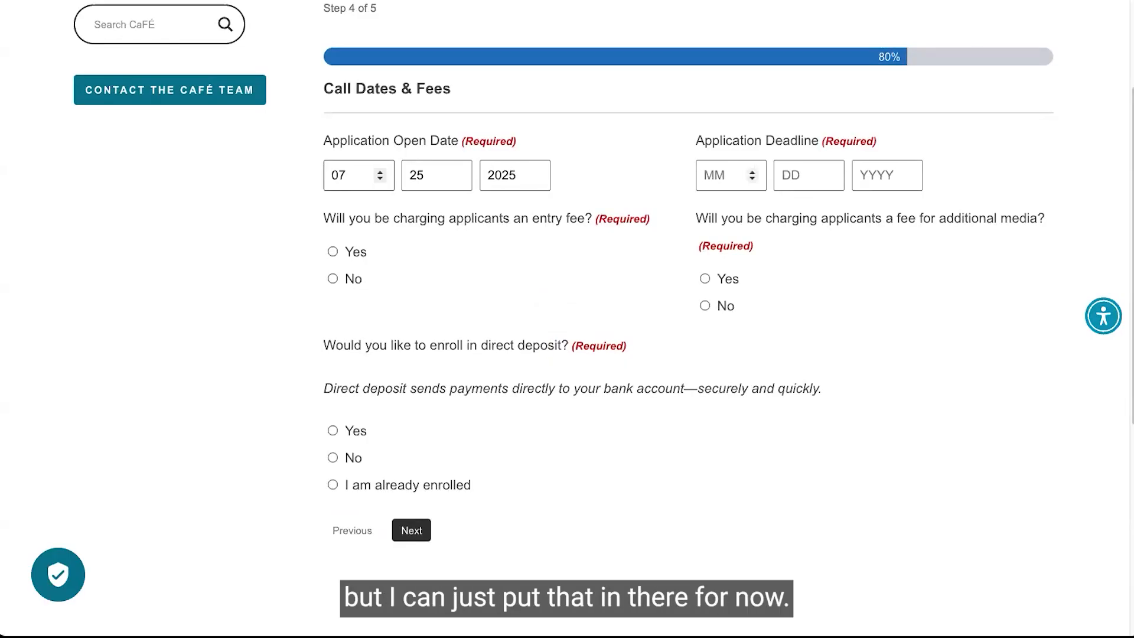
{"action": "type", "text": "09"}
{"action": "key", "text": "Tab"}
{"action": "type", "text": "30"}
{"action": "key", "text": "Tab"}
{"action": "type", "text": "2025"}
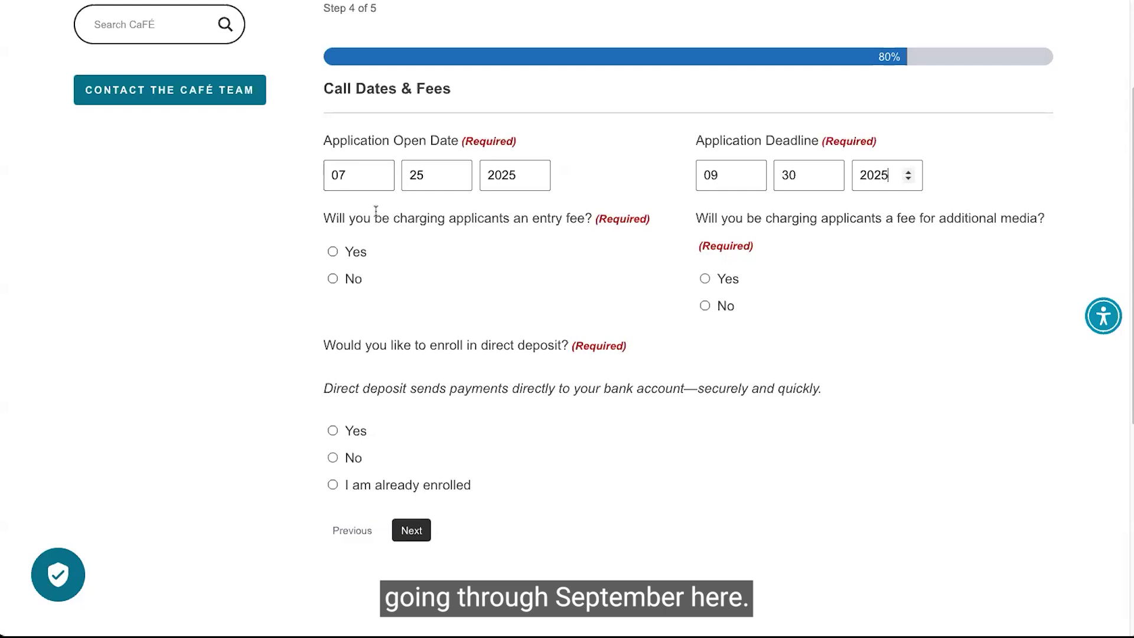
Charge applicants an entry fee of $15.00.
{"action": "left_click", "coordinate": [333, 251]}
{"action": "left_click", "coordinate": [816, 250]}
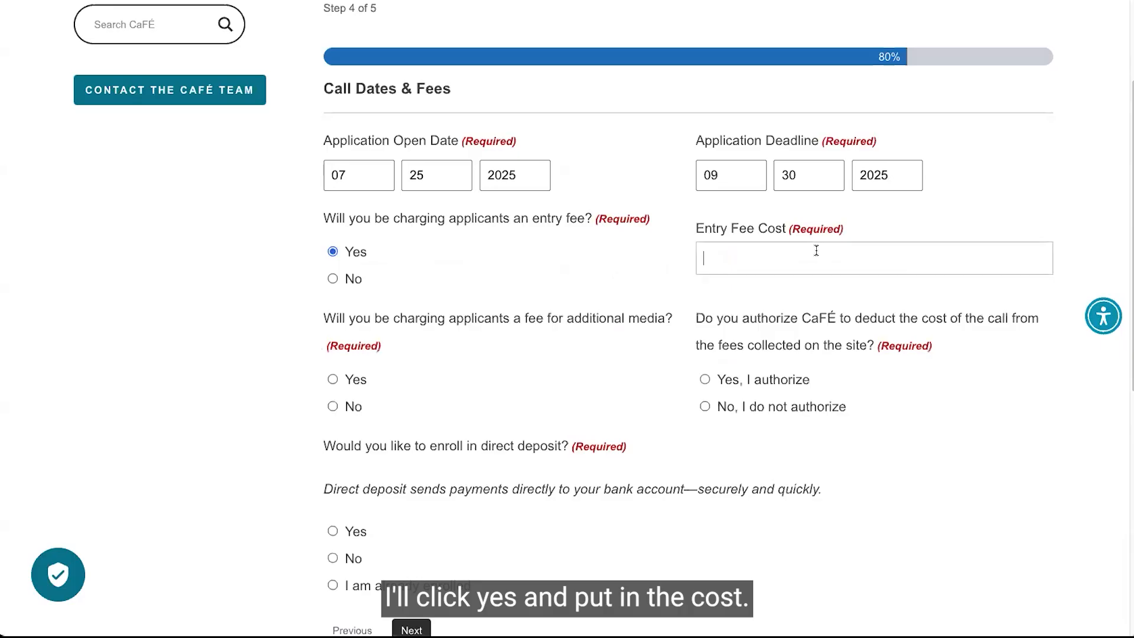
{"action": "type", "text": "15"}
{"action": "left_click", "coordinate": [542, 277]}
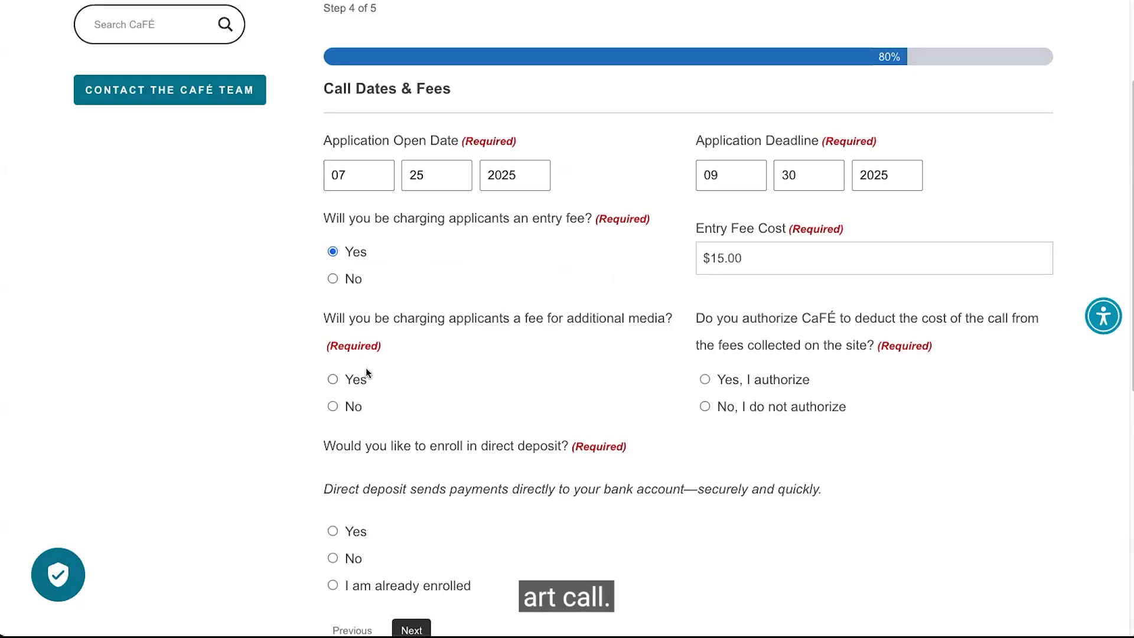
Charge applicants a $2.00 fee for additional media.
{"action": "left_click", "coordinate": [333, 379]}
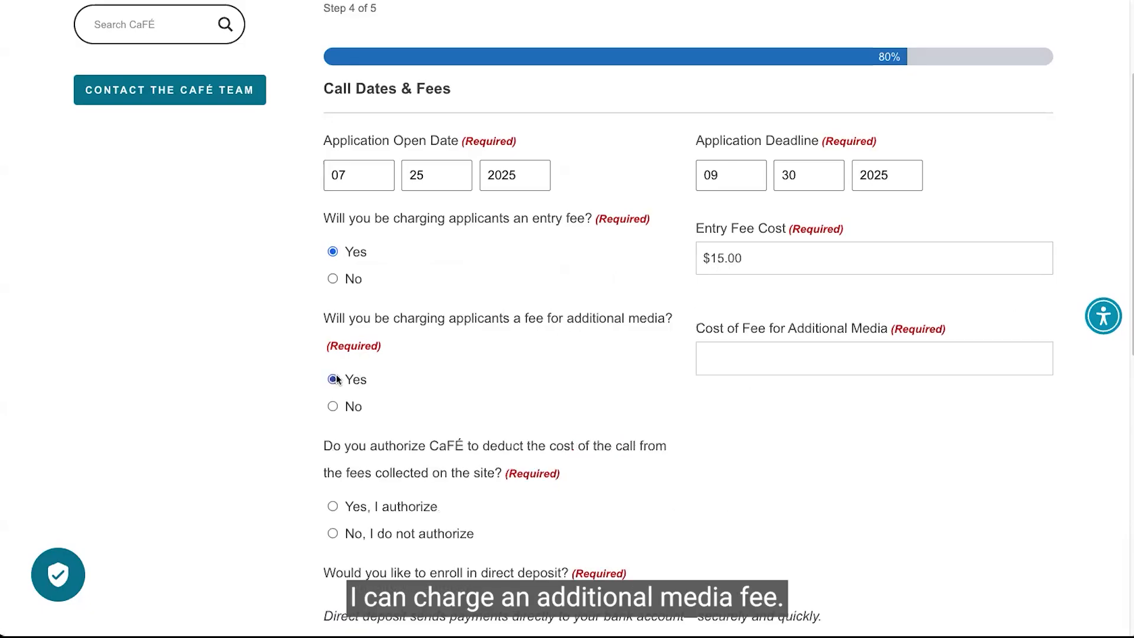
{"action": "left_click", "coordinate": [755, 352]}
{"action": "type", "text": "2"}
{"action": "left_click", "coordinate": [612, 371]}
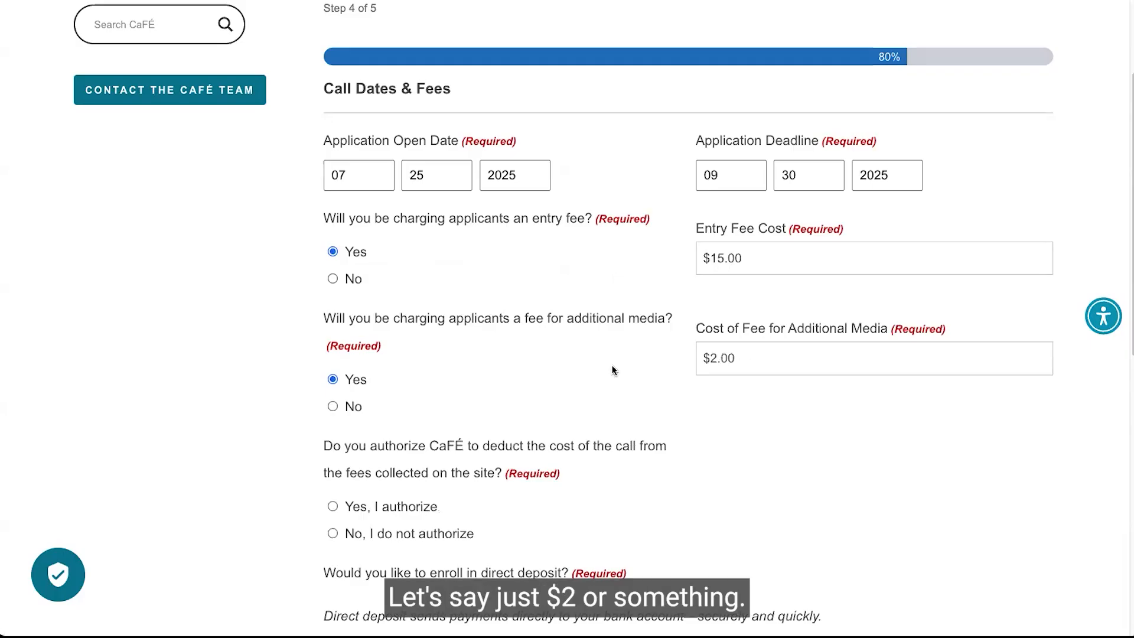
{"action": "scroll", "coordinate": [612, 370], "scroll_direction": "down", "scroll_amount": 3}
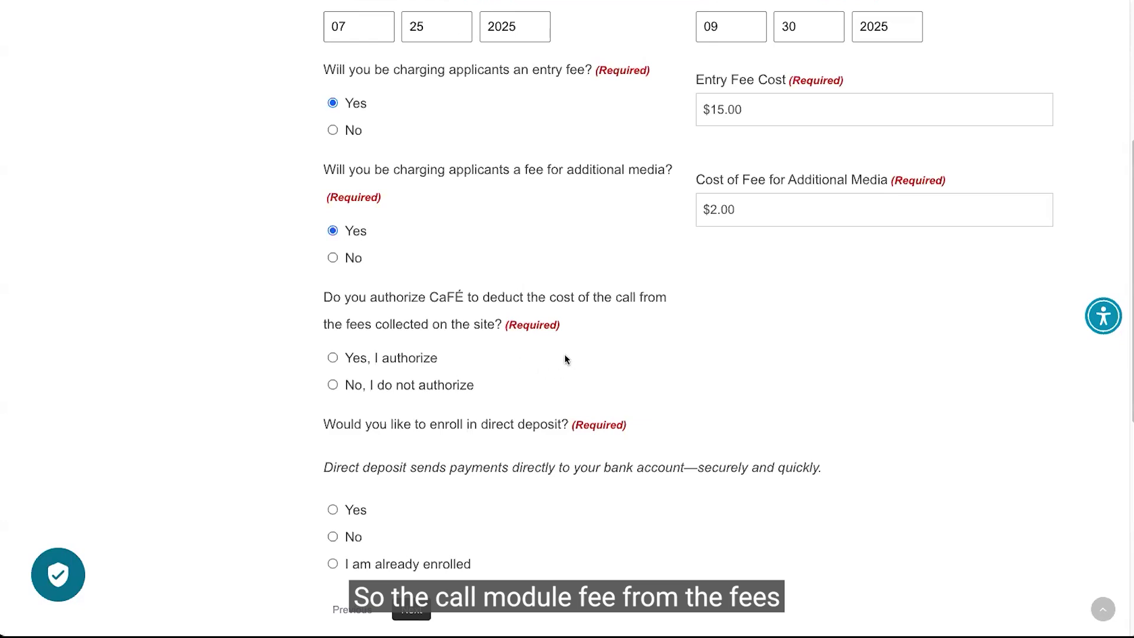
Decline letting CaFÉ deduct the call cost from collected fees, then switch to authorizing it.
{"action": "left_click", "coordinate": [406, 385]}
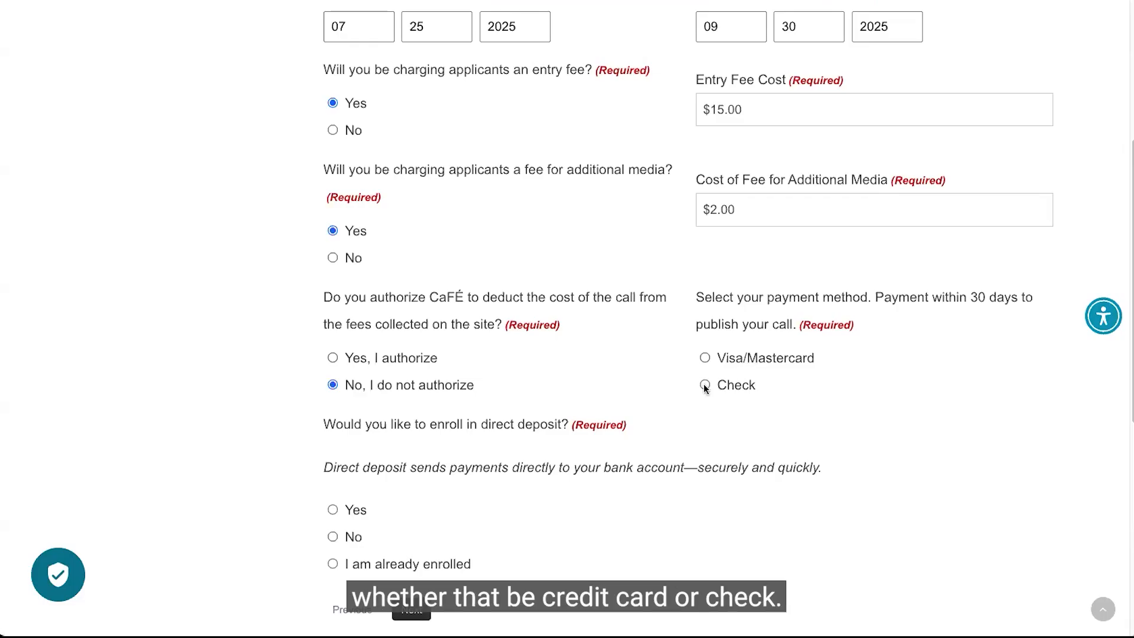
{"action": "left_click", "coordinate": [423, 358]}
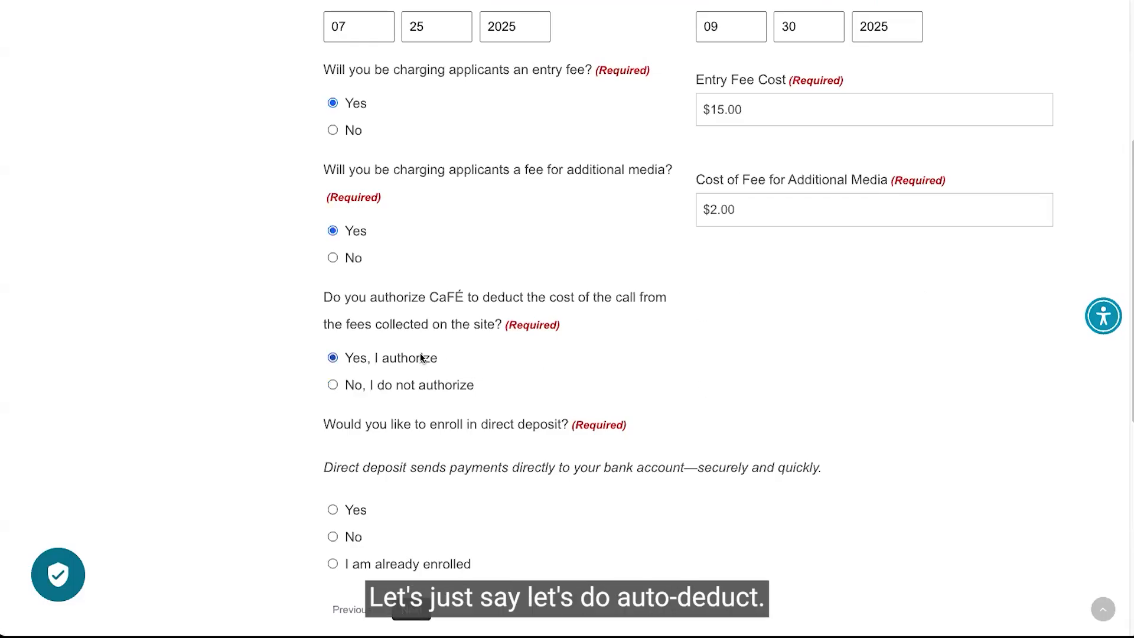
{"action": "scroll", "coordinate": [421, 358], "scroll_direction": "down", "scroll_amount": 3}
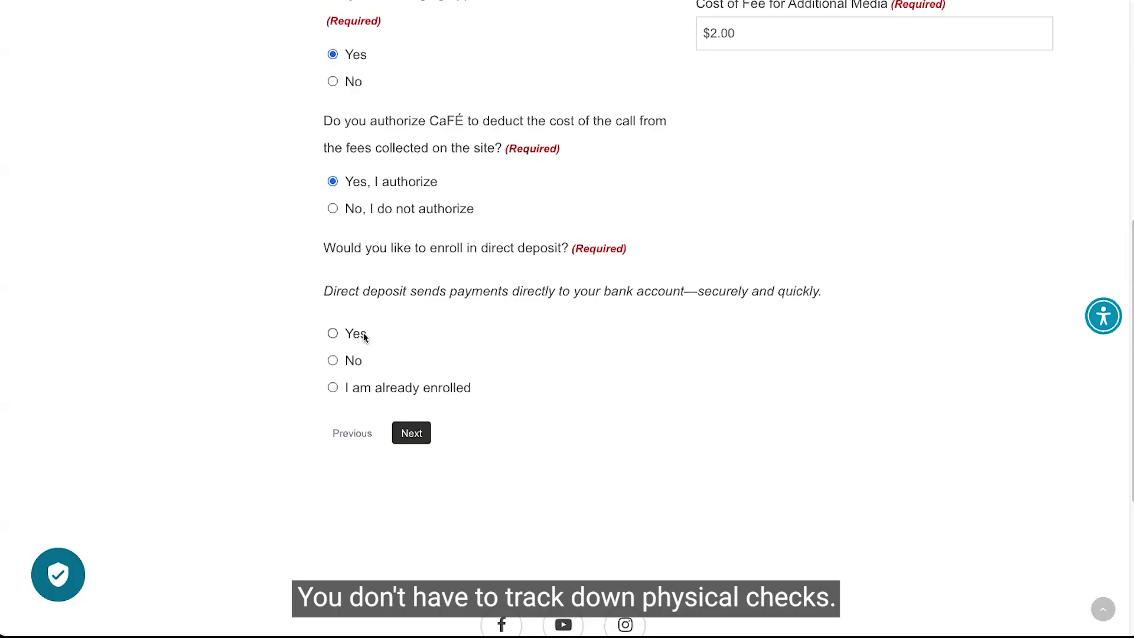
{"action": "scroll", "coordinate": [363, 335], "scroll_direction": "up", "scroll_amount": 4}
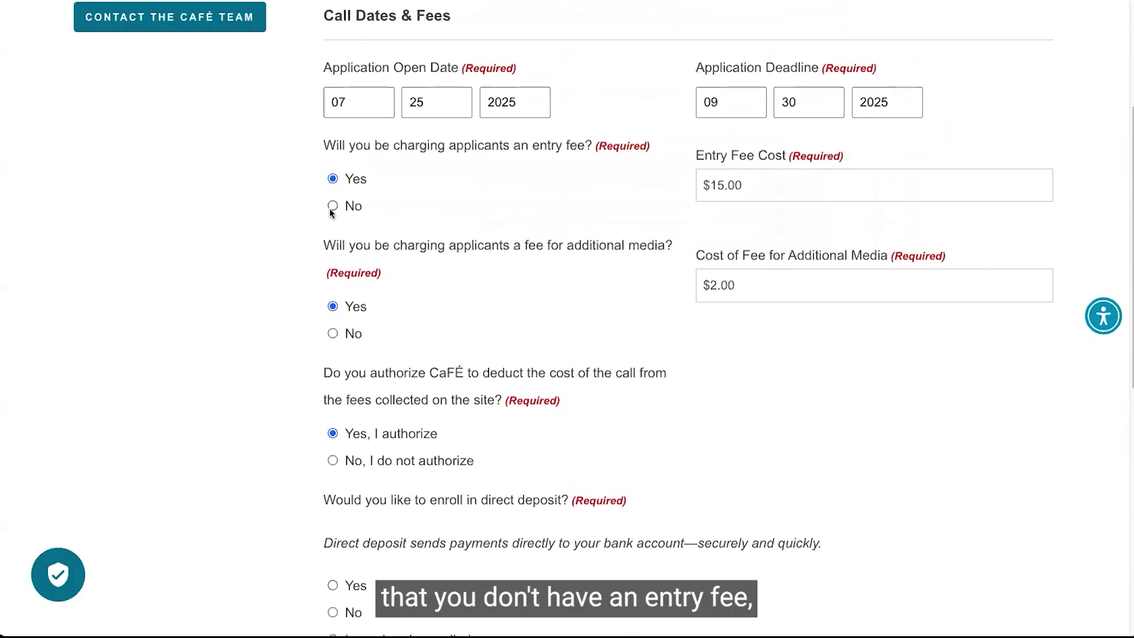
Switch both the entry fee and additional media fee questions to No.
{"action": "left_click", "coordinate": [332, 207]}
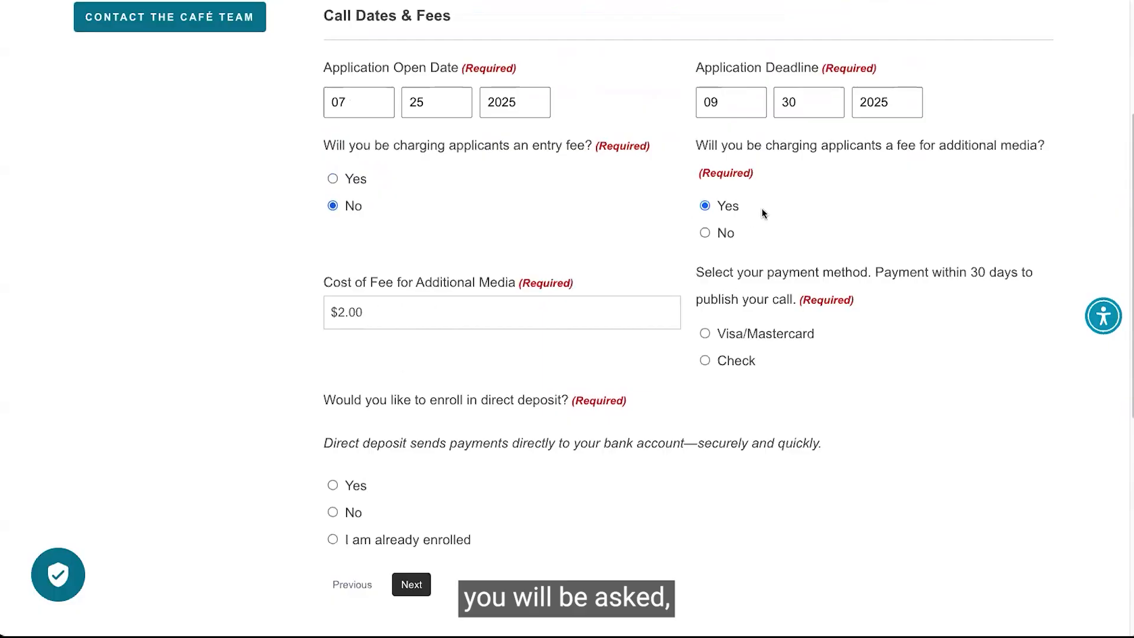
{"action": "left_click", "coordinate": [703, 233]}
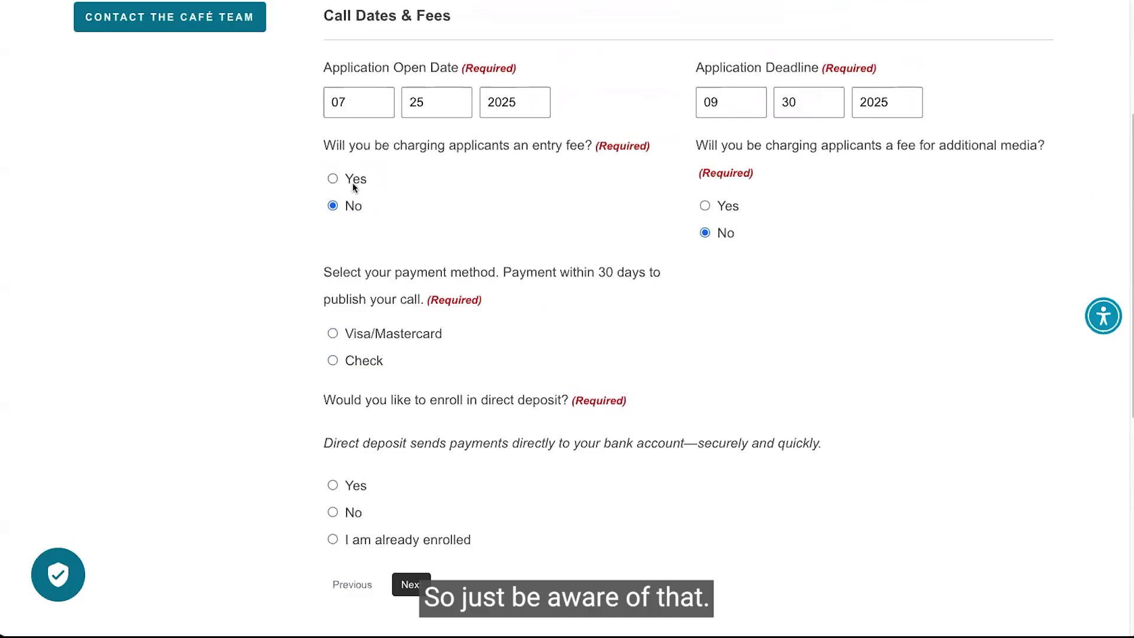
Re-enable the entry fee and set its cost to $15.00.
{"action": "left_click", "coordinate": [332, 179]}
{"action": "left_click", "coordinate": [759, 185]}
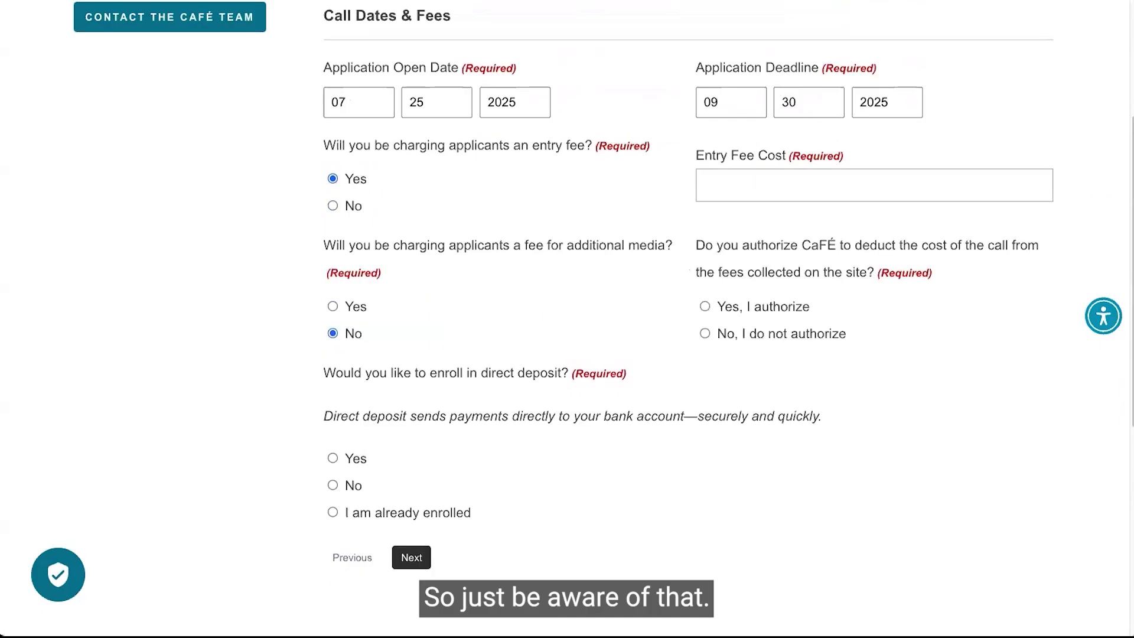
{"action": "type", "text": "15"}
{"action": "left_click", "coordinate": [483, 280]}
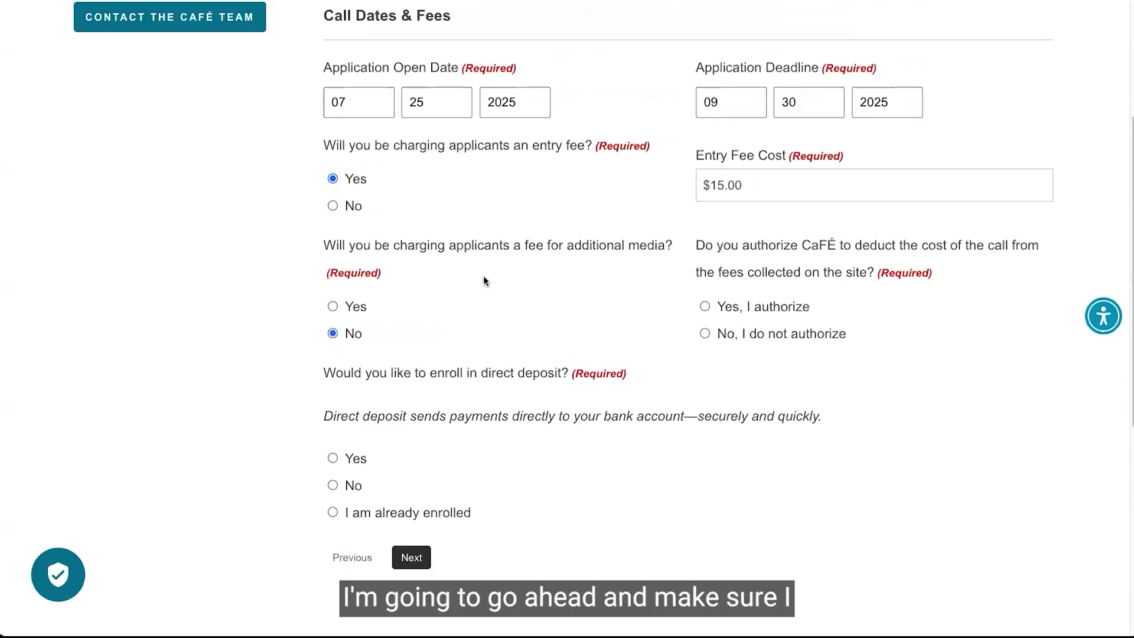
Re-enable the additional media fee and set its cost to $2.00.
{"action": "left_click", "coordinate": [332, 306]}
{"action": "left_click", "coordinate": [742, 273]}
{"action": "type", "text": "2"}
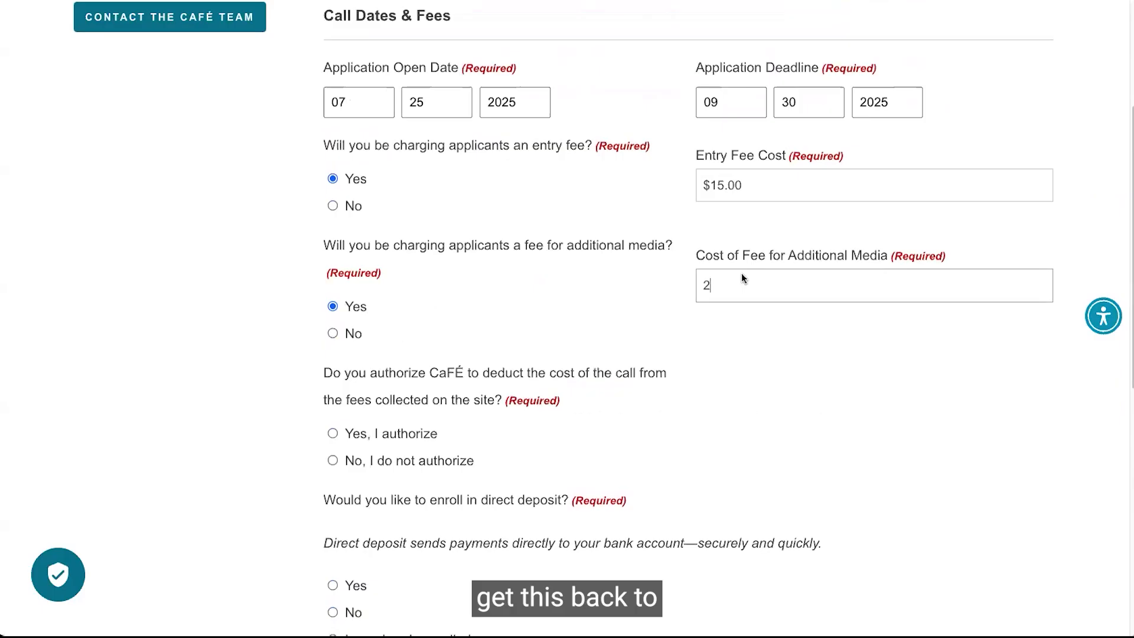
{"action": "left_click", "coordinate": [763, 351]}
{"action": "scroll", "coordinate": [763, 350], "scroll_direction": "down", "scroll_amount": 3}
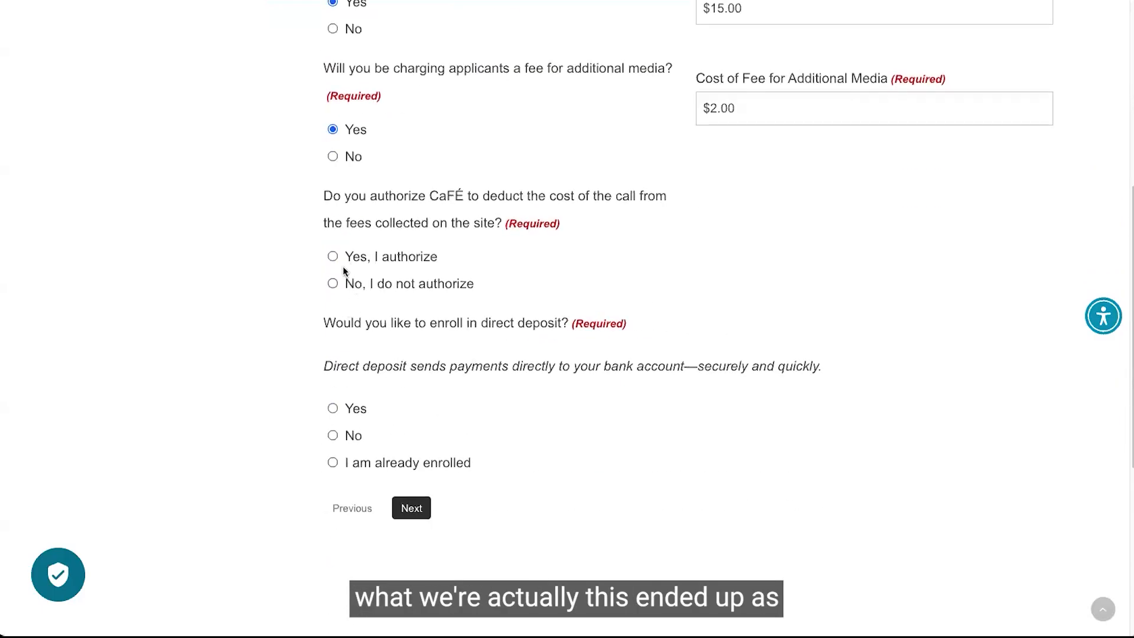
Authorize CaFÉ to deduct the call cost from fees, mark direct deposit as already enrolled, and continue.
{"action": "left_click", "coordinate": [345, 258]}
{"action": "left_click", "coordinate": [356, 464]}
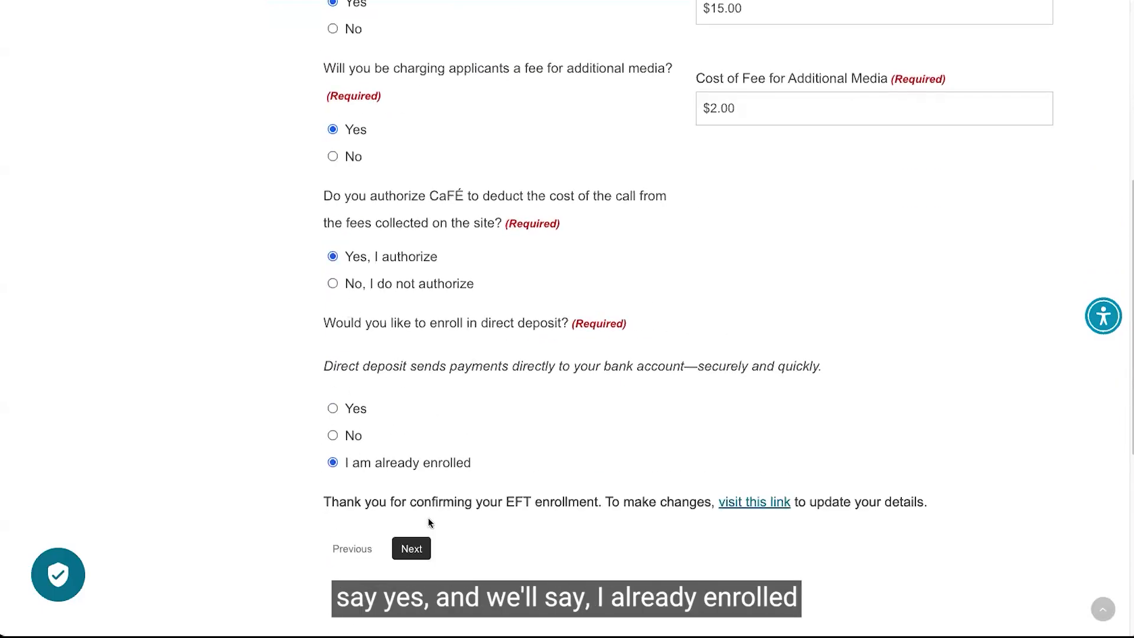
{"action": "scroll", "coordinate": [427, 534], "scroll_direction": "down", "scroll_amount": 2}
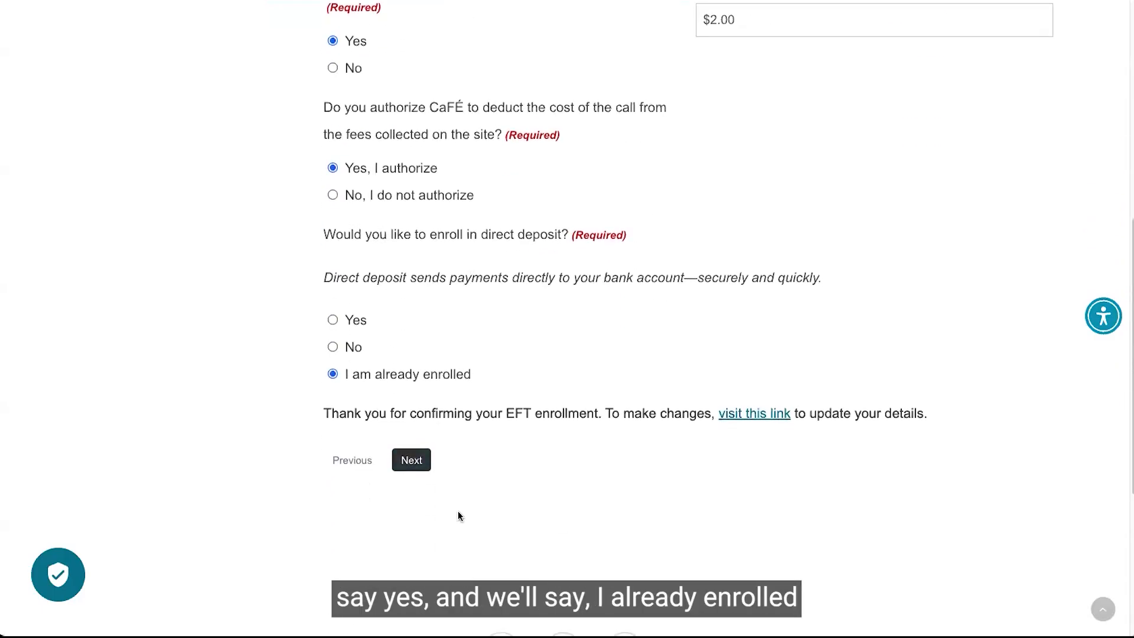
{"action": "left_click", "coordinate": [407, 458]}
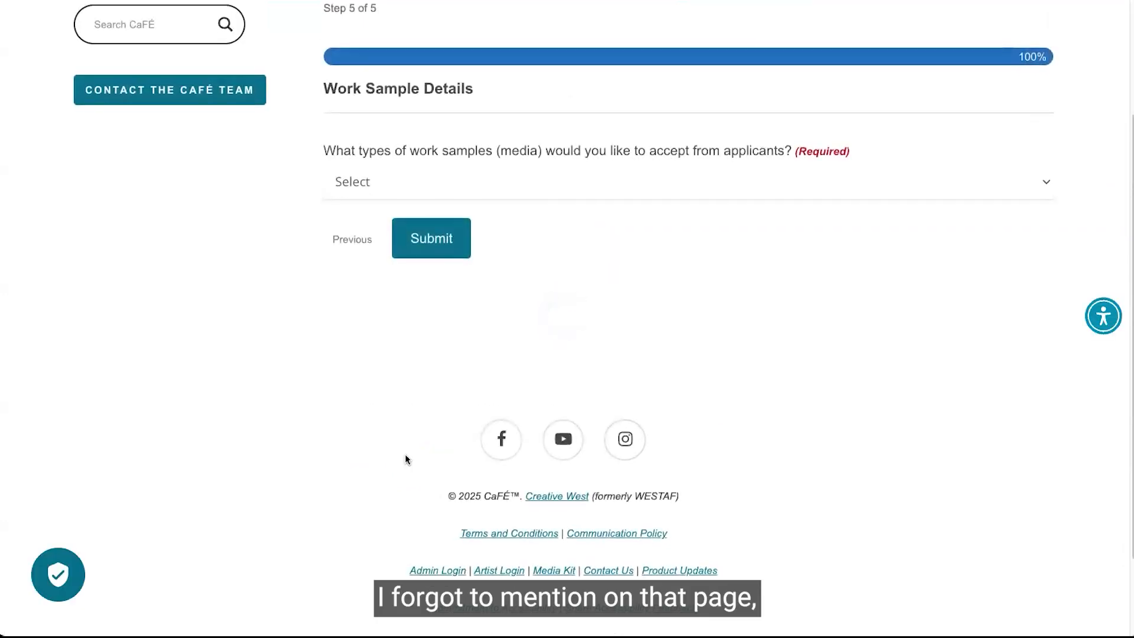
Go back to review the dates and fees step, then return to the work sample step.
{"action": "left_click", "coordinate": [352, 239]}
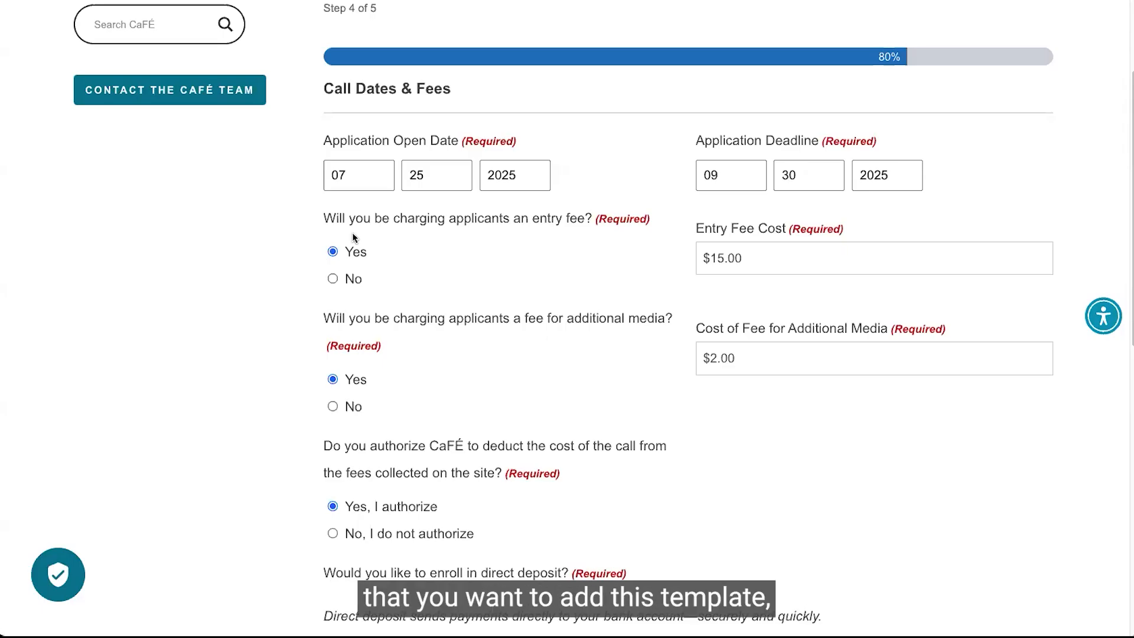
{"action": "scroll", "coordinate": [378, 266], "scroll_direction": "down", "scroll_amount": 6}
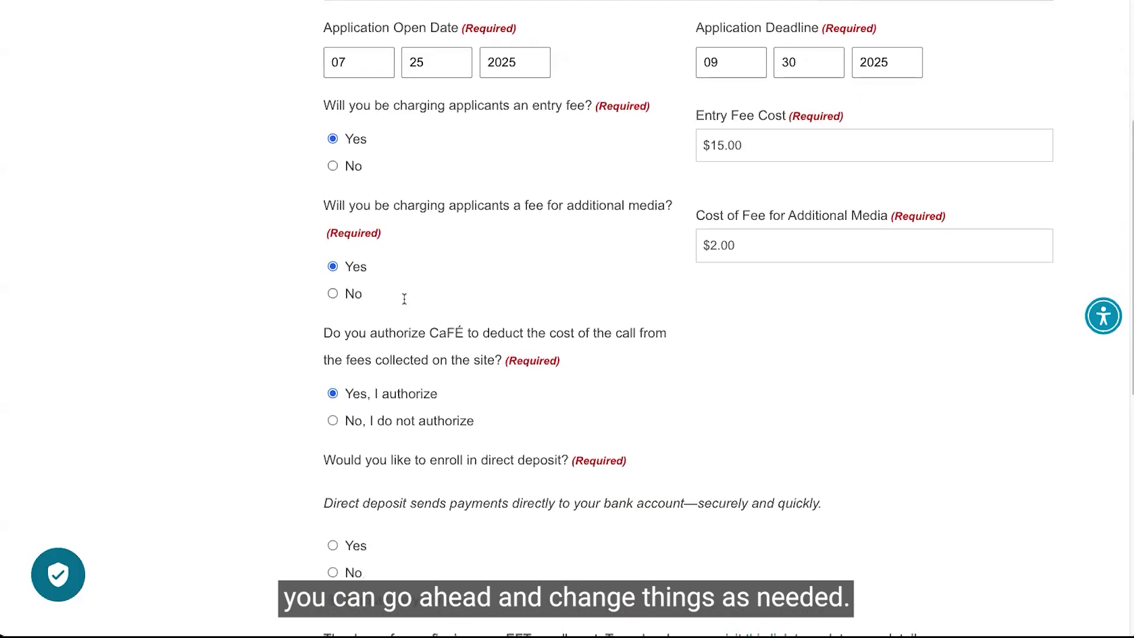
{"action": "left_click", "coordinate": [422, 423]}
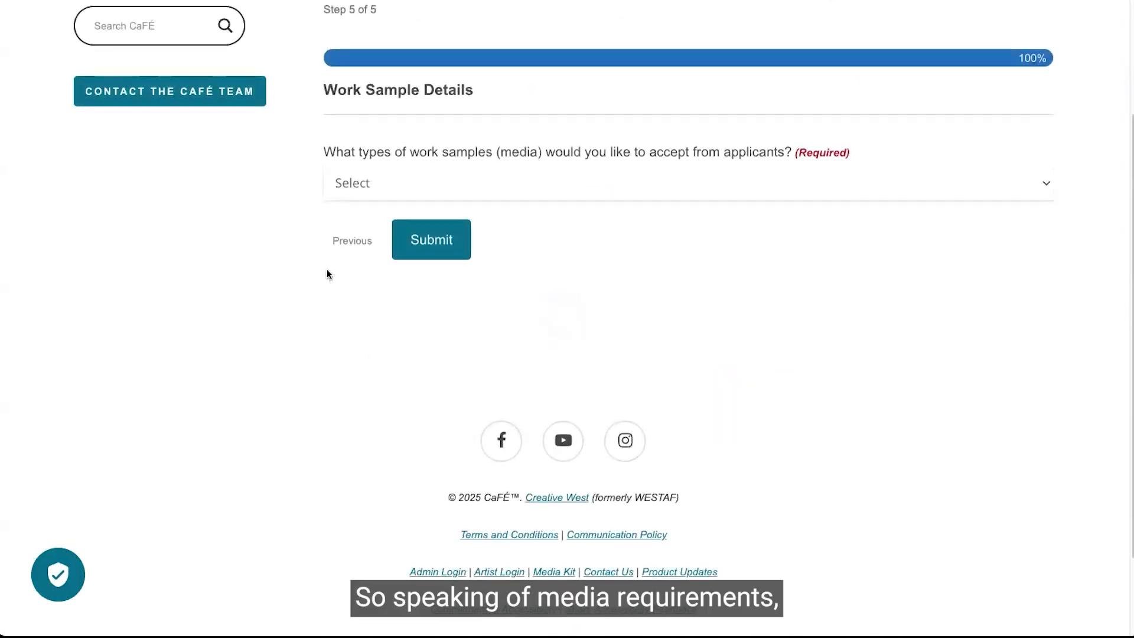
Set accepted work sample media to All (images, audio, and video).
{"action": "left_click", "coordinate": [507, 182]}
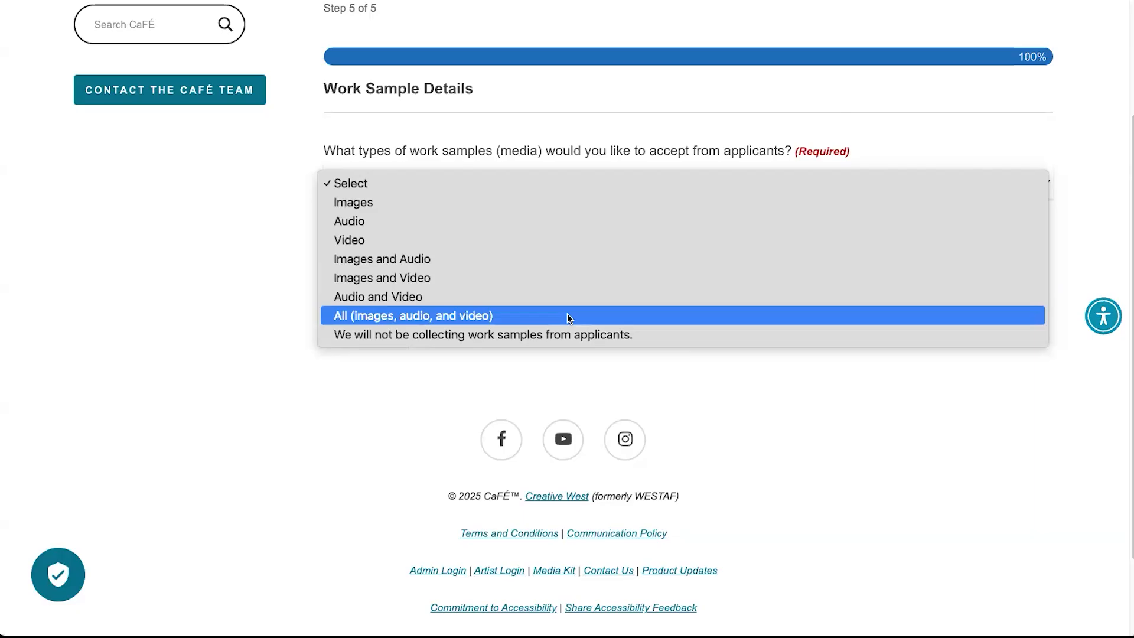
{"action": "left_click", "coordinate": [567, 317]}
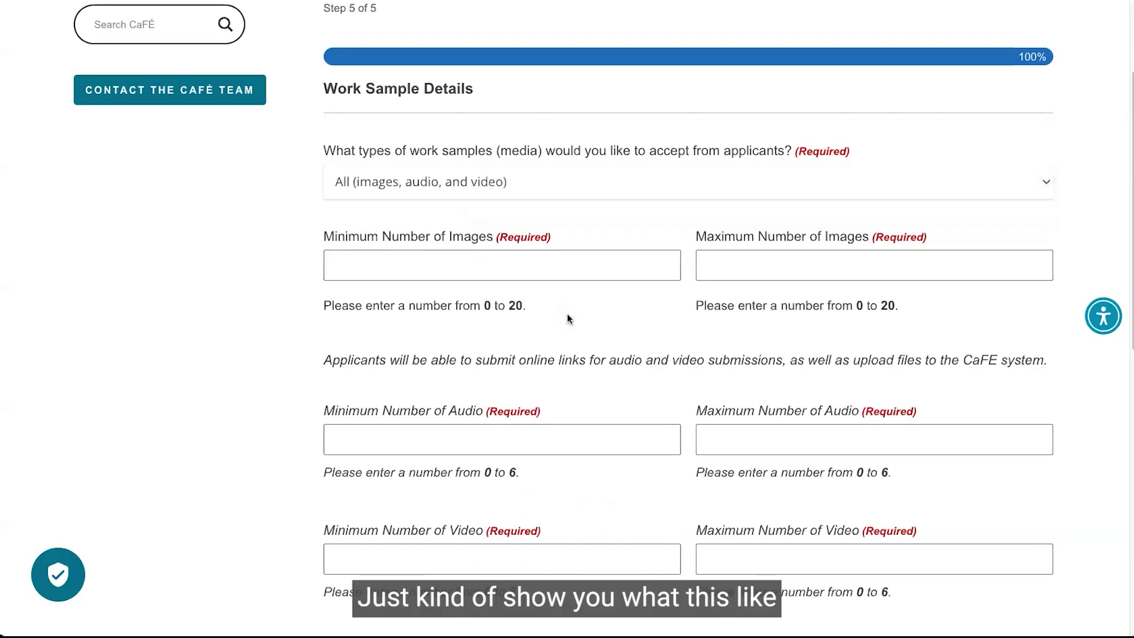
{"action": "scroll", "coordinate": [568, 319], "scroll_direction": "down", "scroll_amount": 3}
{"action": "scroll", "coordinate": [567, 319], "scroll_direction": "down", "scroll_amount": 1}
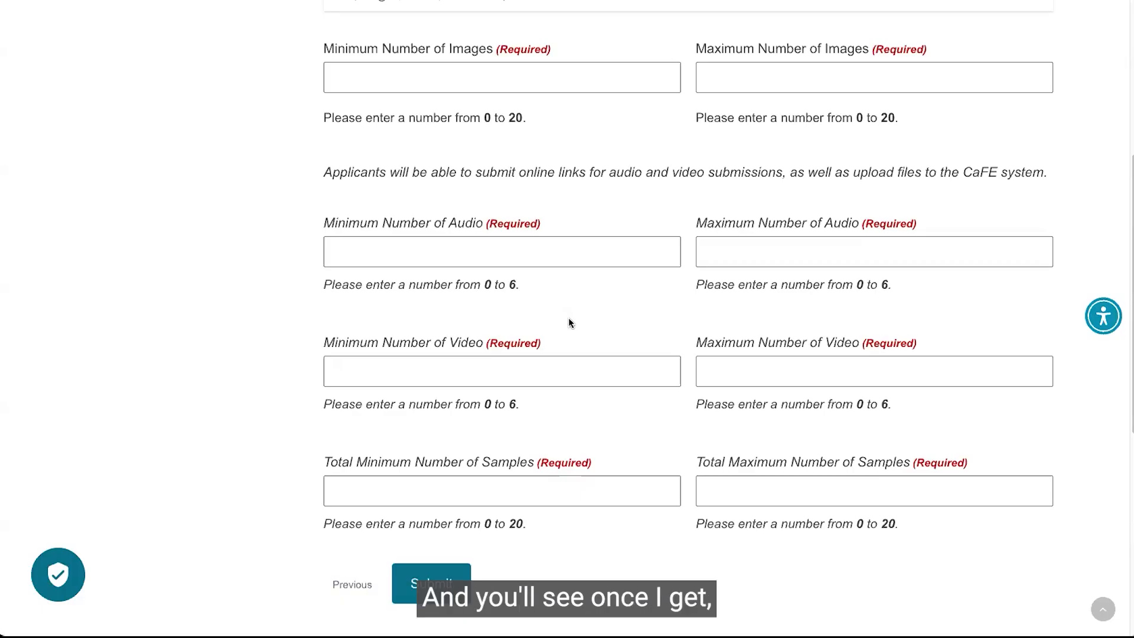
{"action": "scroll", "coordinate": [571, 340], "scroll_direction": "down", "scroll_amount": 1}
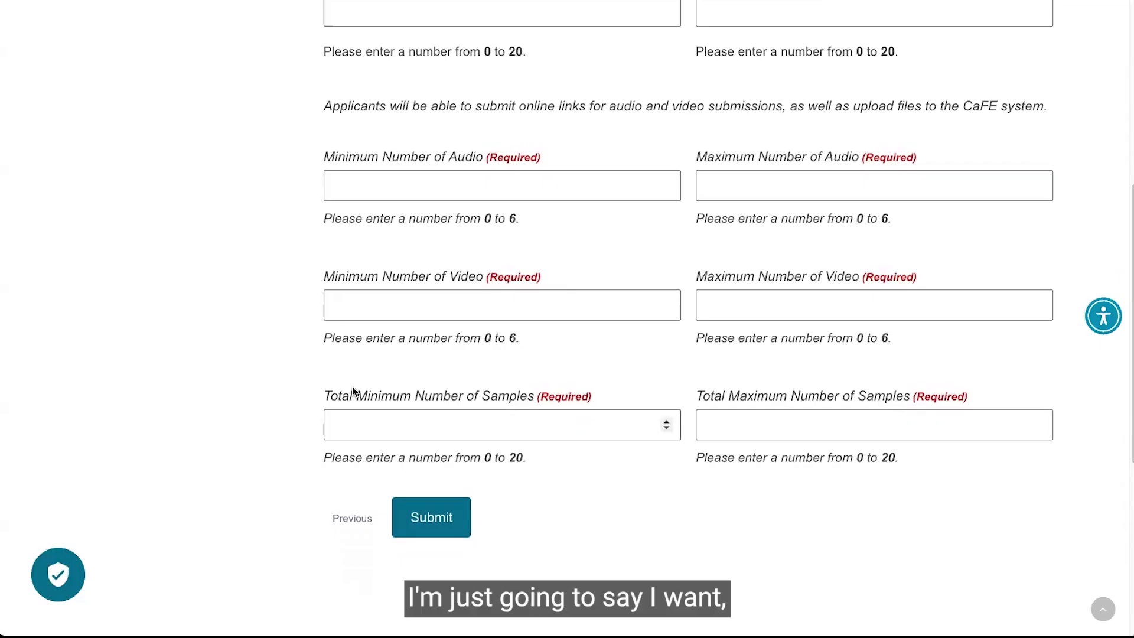
Set the total minimum number of samples to 1 and the total maximum to 5.
{"action": "left_click", "coordinate": [384, 424]}
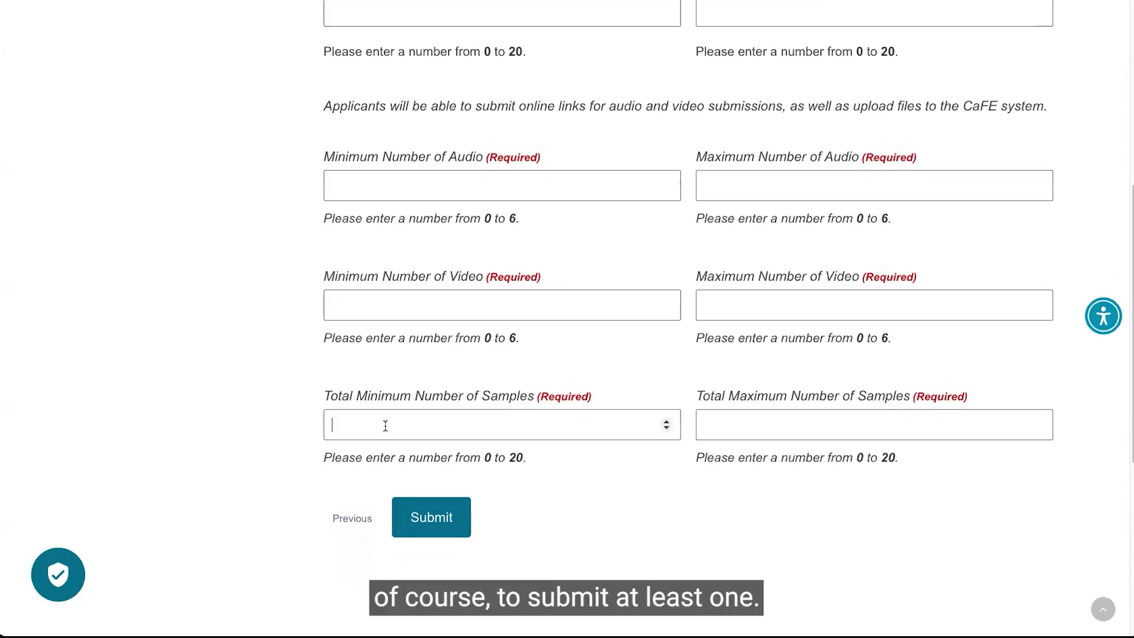
{"action": "type", "text": "1"}
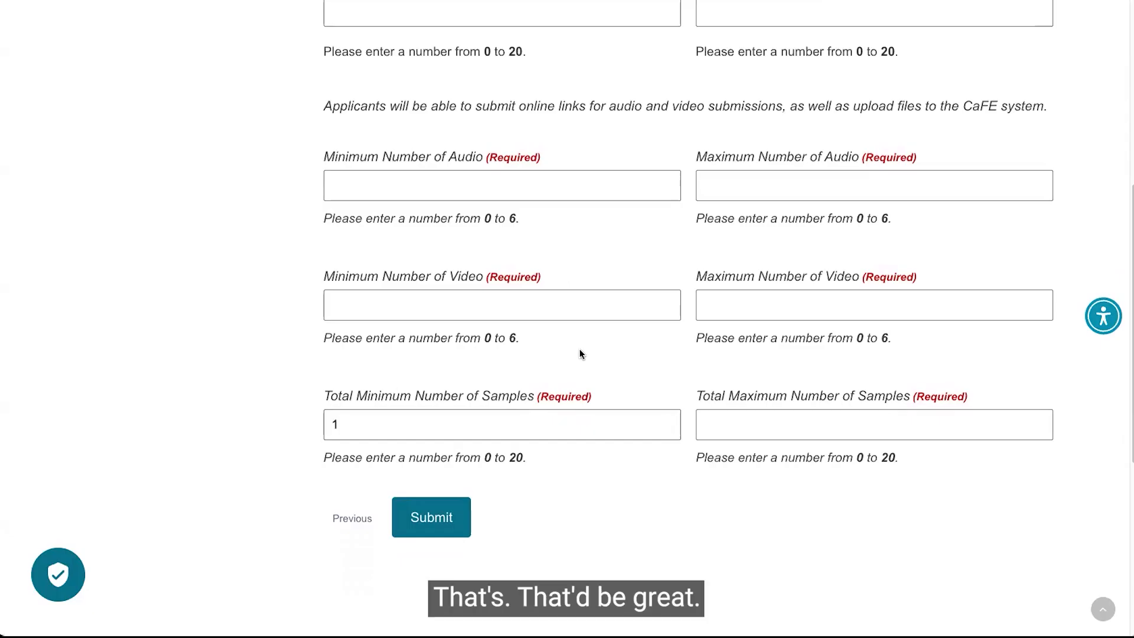
{"action": "left_click", "coordinate": [706, 423]}
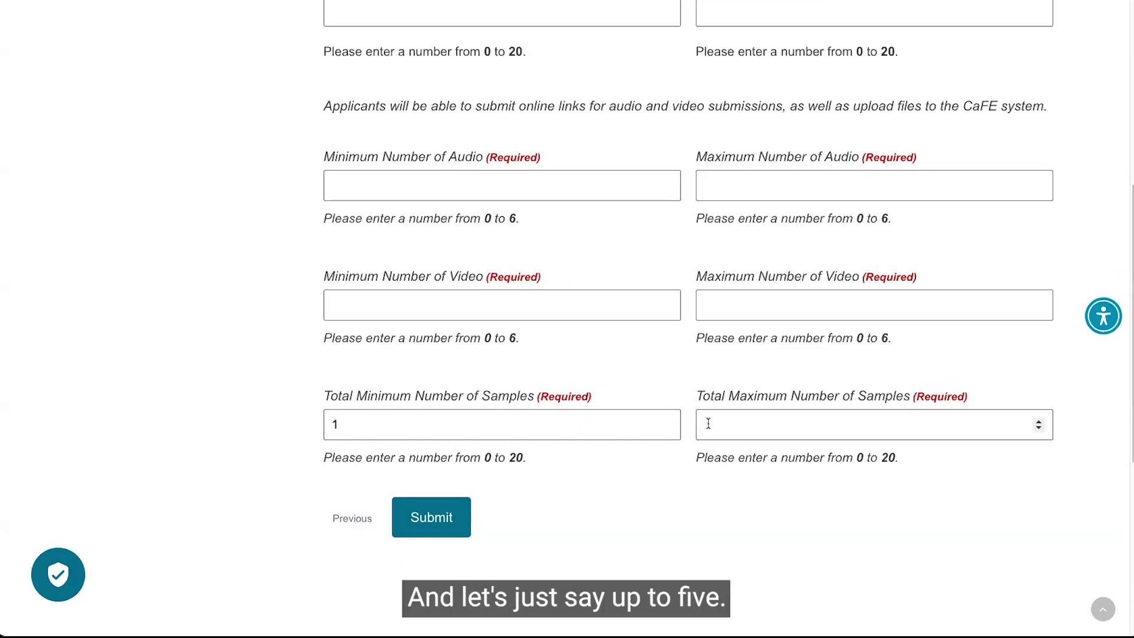
{"action": "type", "text": "5"}
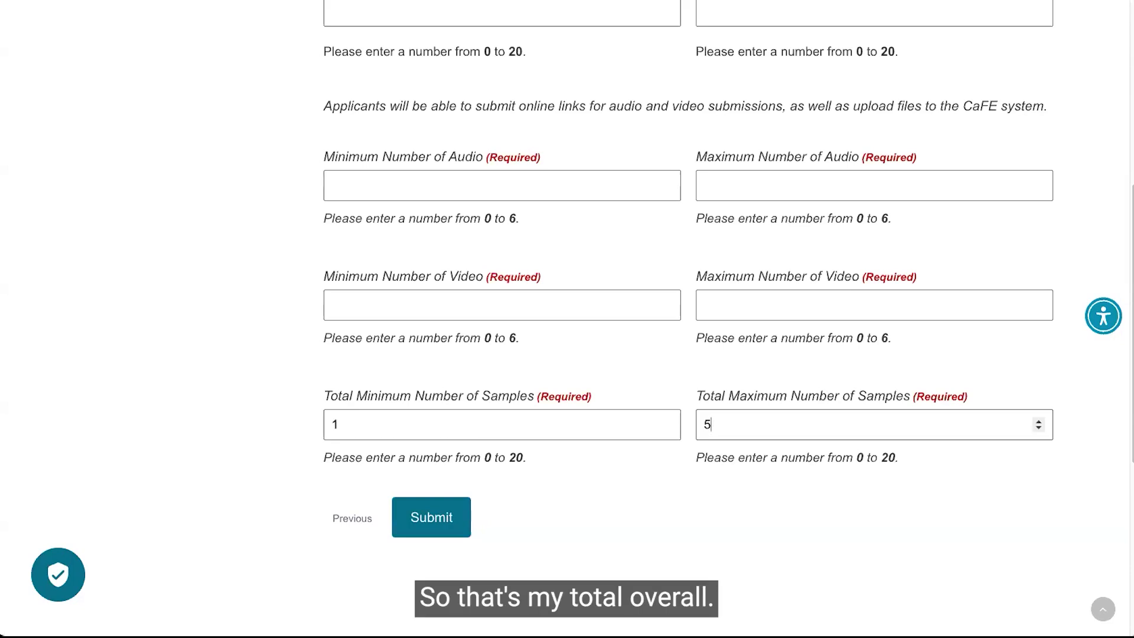
Set the minimum number of video, audio, and images each to 0.
{"action": "scroll", "coordinate": [600, 134], "scroll_direction": "up", "scroll_amount": 4}
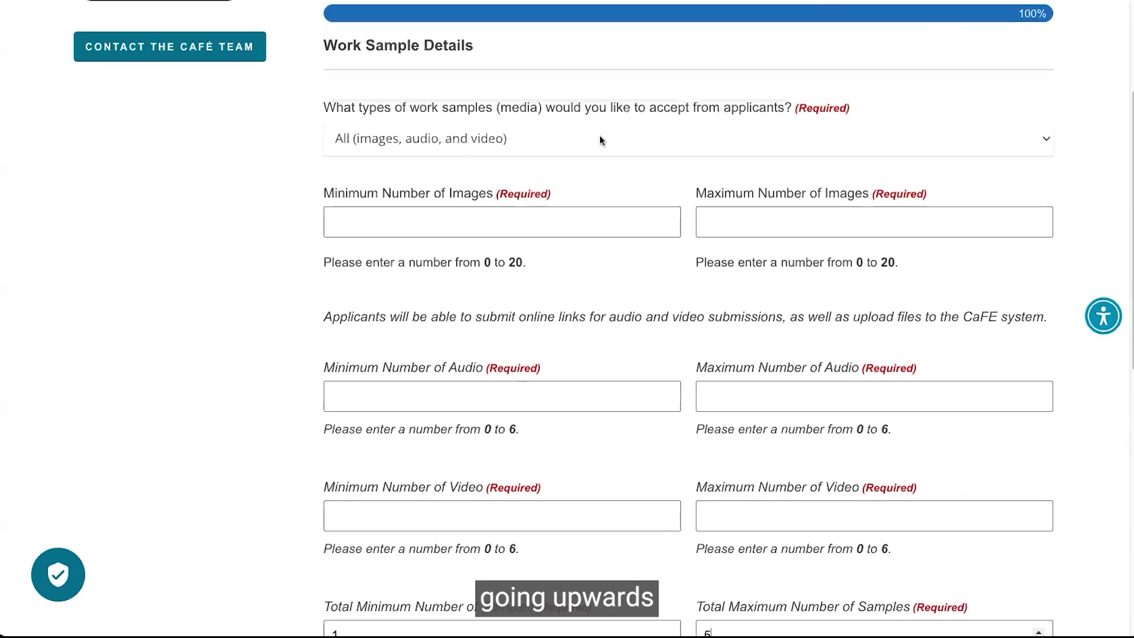
{"action": "scroll", "coordinate": [600, 139], "scroll_direction": "down", "scroll_amount": 1}
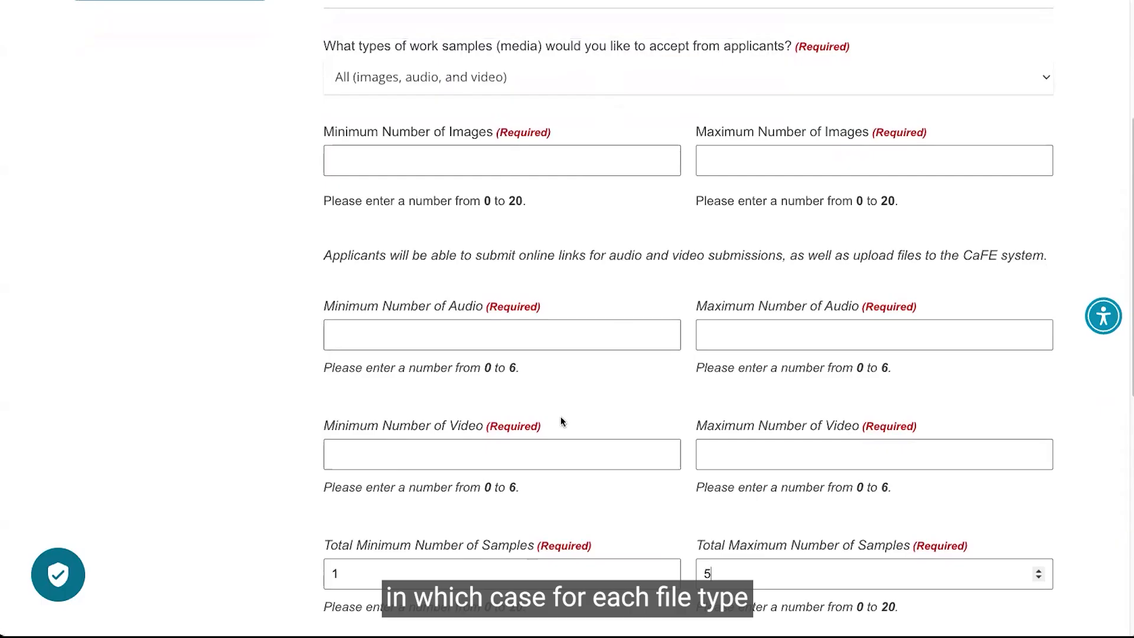
{"action": "left_click", "coordinate": [503, 453]}
{"action": "type", "text": "0"}
{"action": "left_click", "coordinate": [455, 343]}
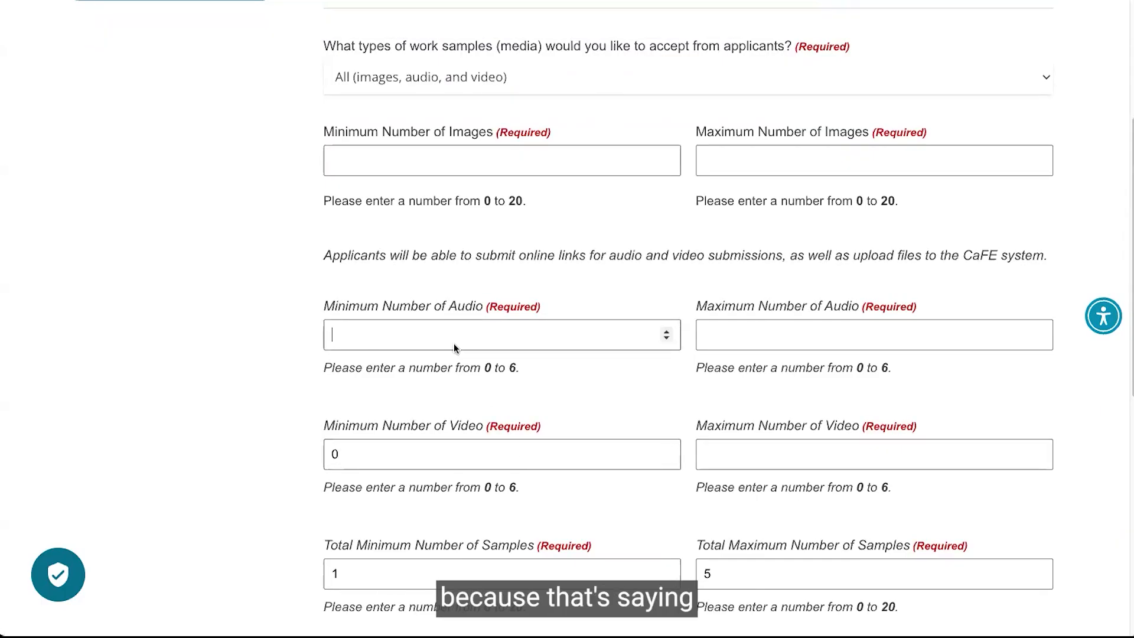
{"action": "type", "text": "0"}
{"action": "left_click", "coordinate": [395, 162]}
{"action": "type", "text": "0"}
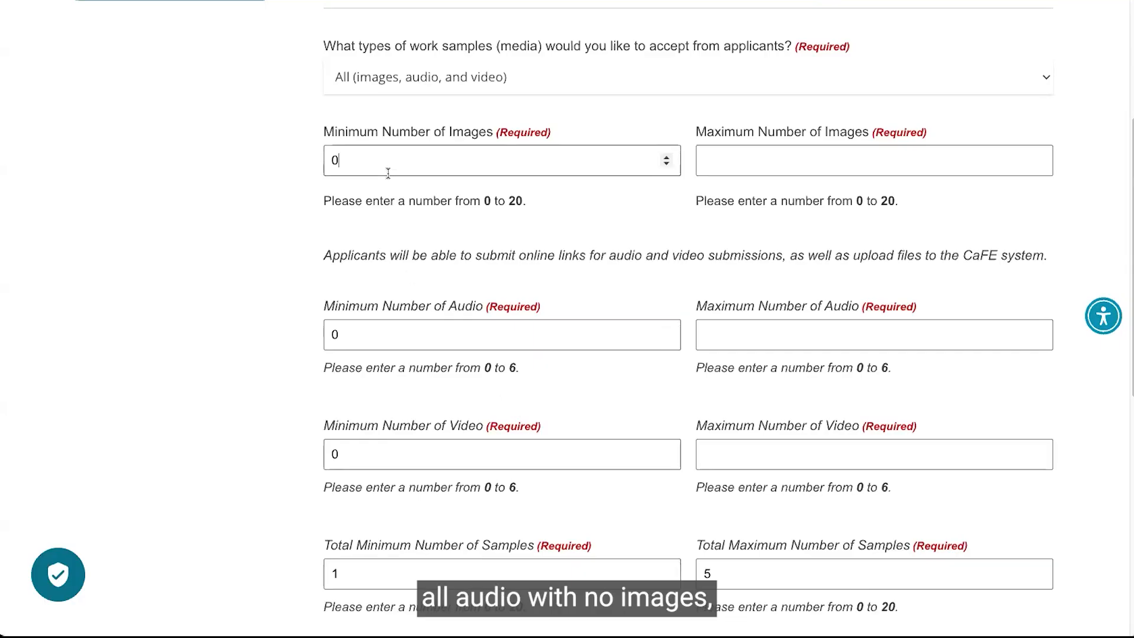
{"action": "key", "text": "BackSpace"}
{"action": "type", "text": "1"}
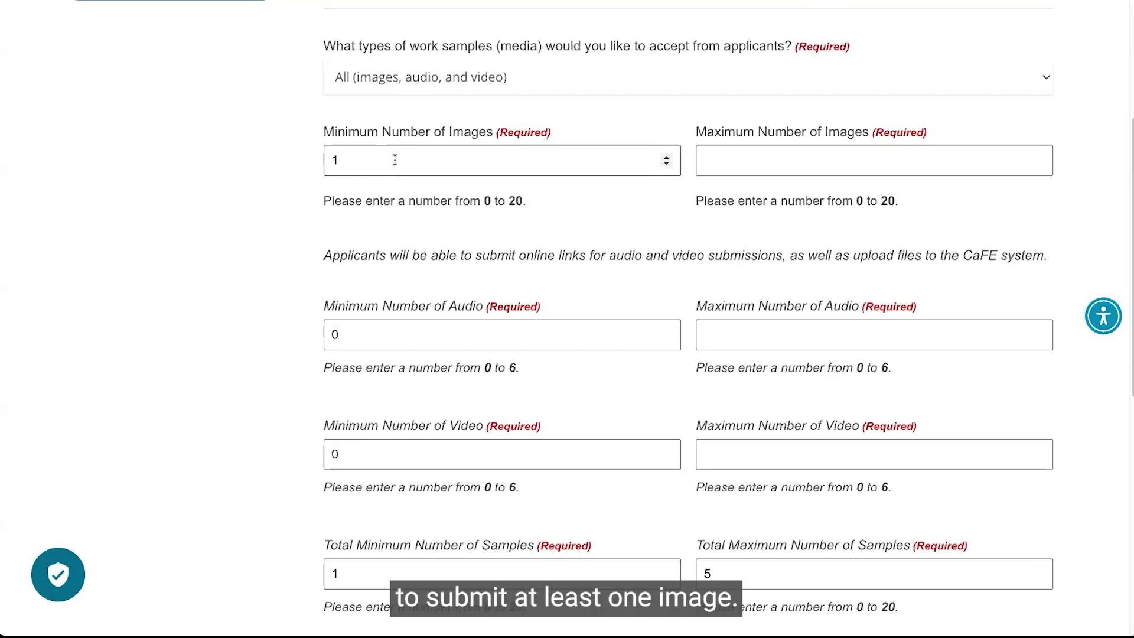
{"action": "key", "text": "BackSpace"}
{"action": "type", "text": "0"}
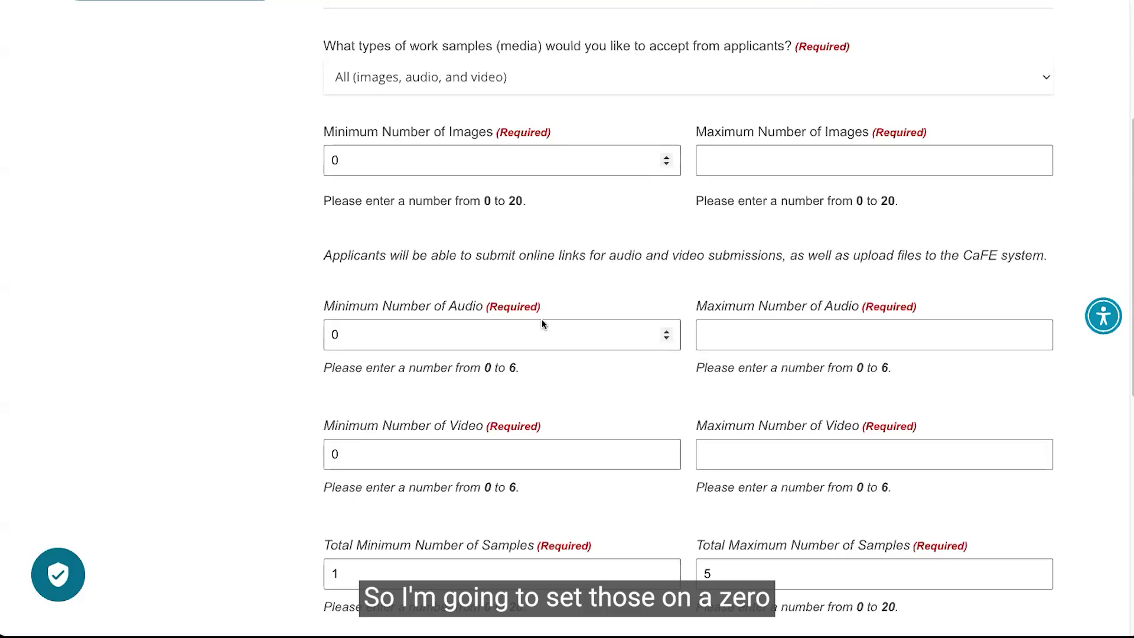
Set the maximum number of video, audio, and images each to 5.
{"action": "left_click", "coordinate": [728, 450]}
{"action": "type", "text": "5"}
{"action": "left_click", "coordinate": [717, 340]}
{"action": "type", "text": "5"}
{"action": "left_click", "coordinate": [737, 156]}
{"action": "type", "text": "5"}
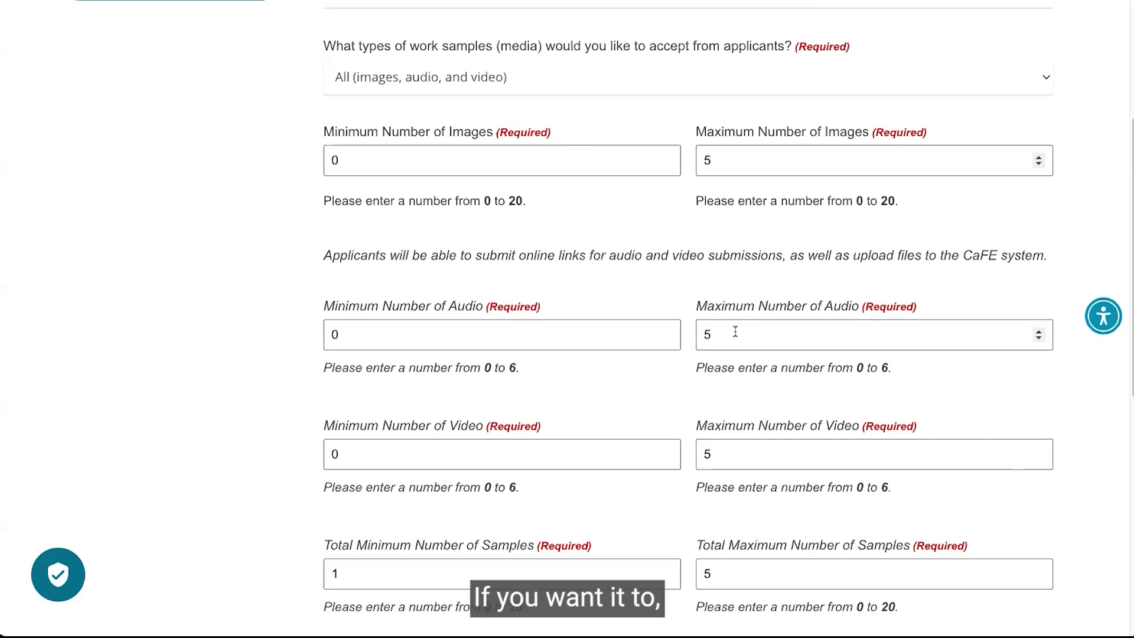
{"action": "key", "text": "BackSpace"}
{"action": "type", "text": "2"}
{"action": "left_click", "coordinate": [741, 459]}
{"action": "key", "text": "BackSpace"}
{"action": "type", "text": "2"}
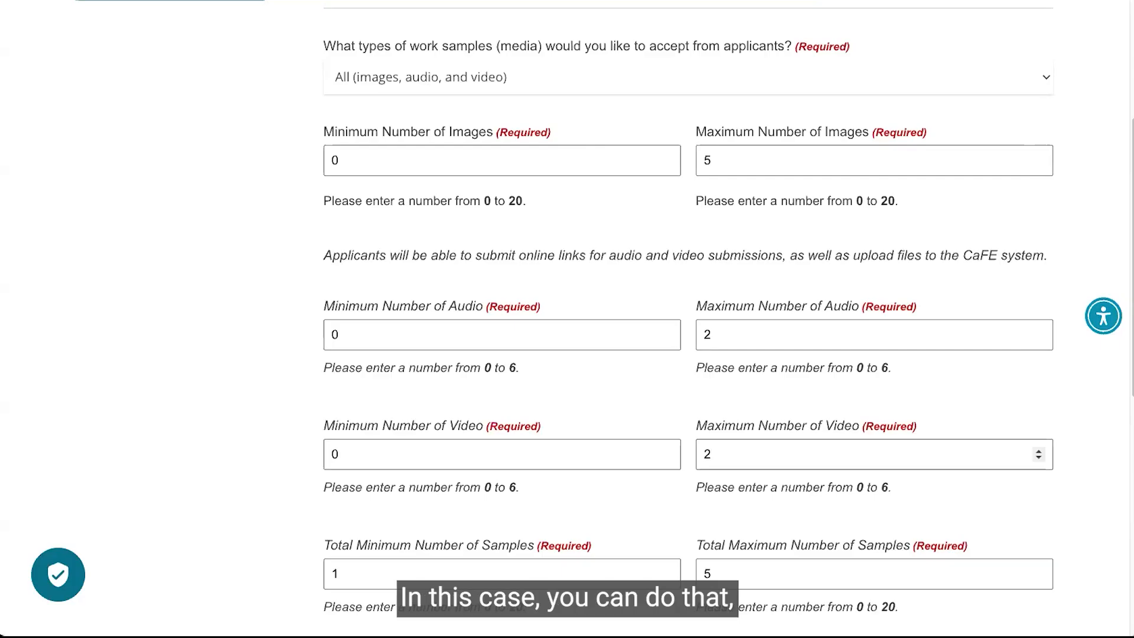
{"action": "key", "text": "BackSpace"}
{"action": "type", "text": "5"}
{"action": "left_click", "coordinate": [741, 338]}
{"action": "type", "text": "5"}
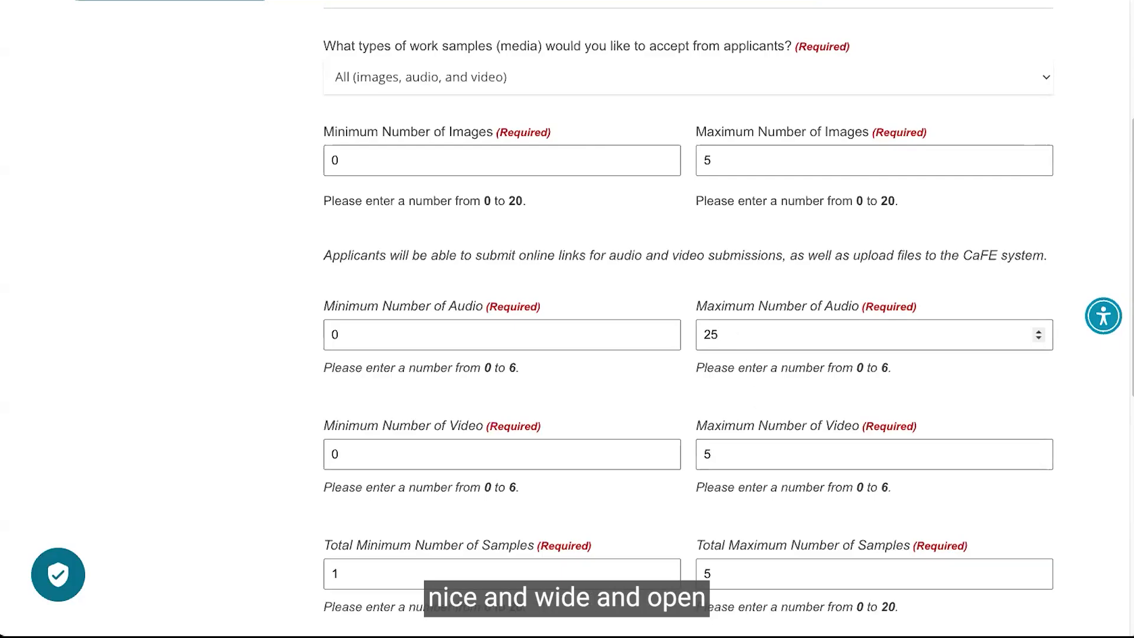
{"action": "key", "text": "Left"}
{"action": "key", "text": "BackSpace"}
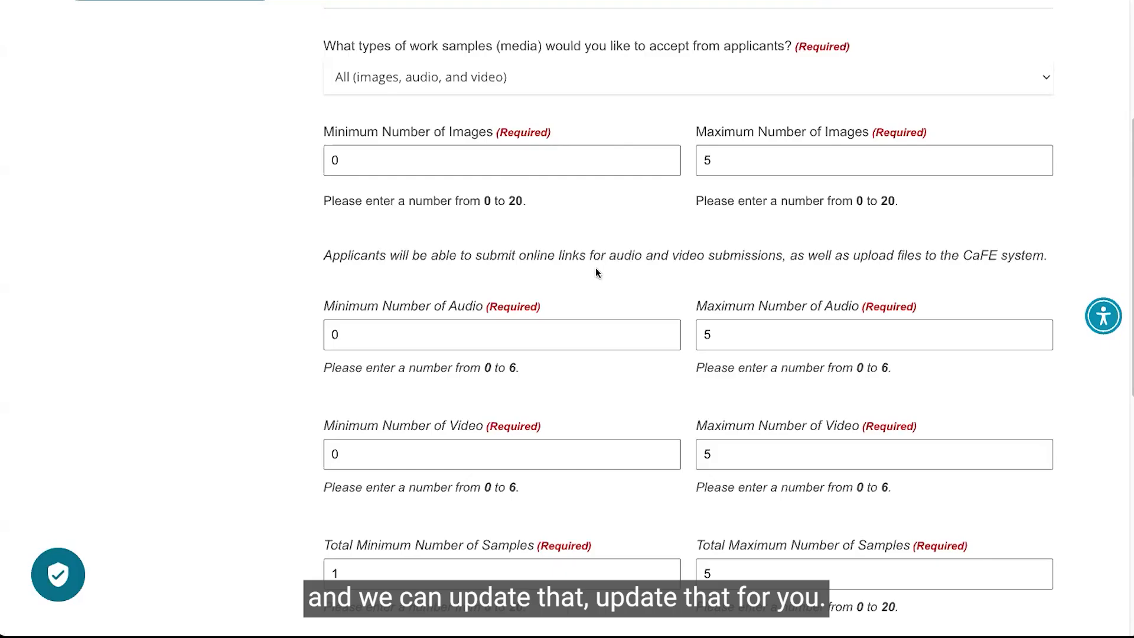
Submit the completed new call request form.
{"action": "scroll", "coordinate": [596, 267], "scroll_direction": "down", "scroll_amount": 2}
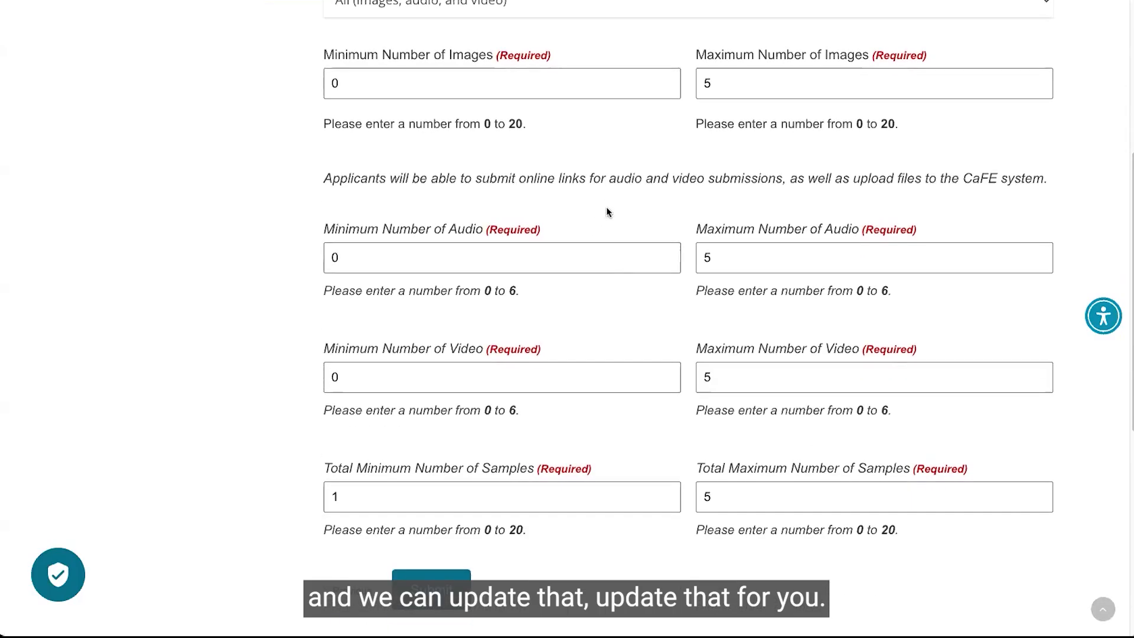
{"action": "scroll", "coordinate": [612, 201], "scroll_direction": "down", "scroll_amount": 2}
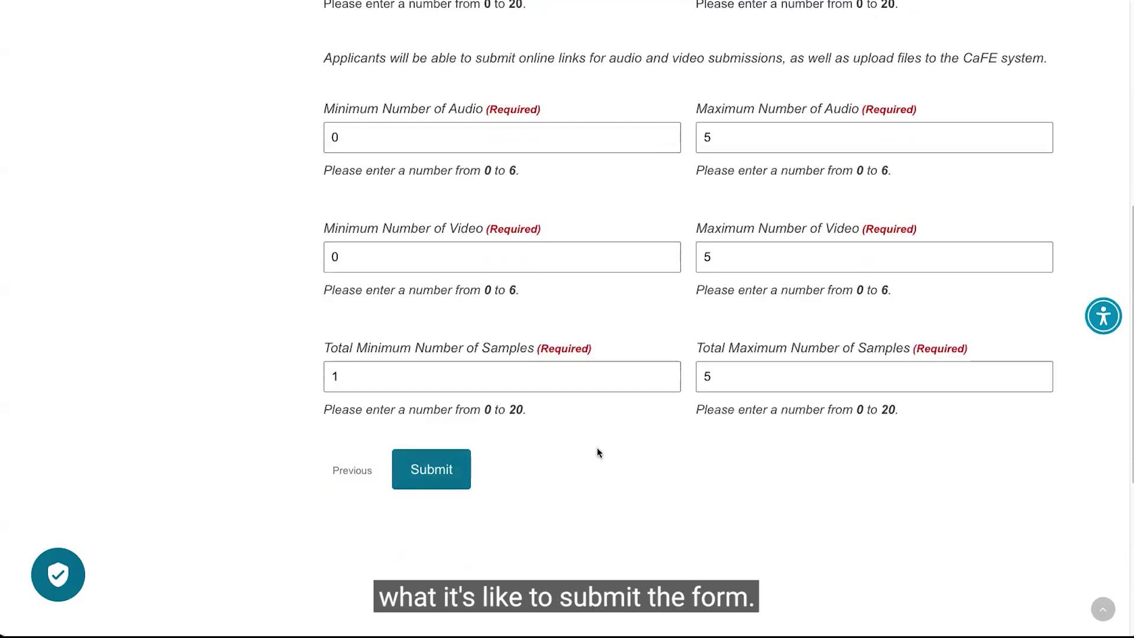
{"action": "scroll", "coordinate": [597, 449], "scroll_direction": "up", "scroll_amount": 1}
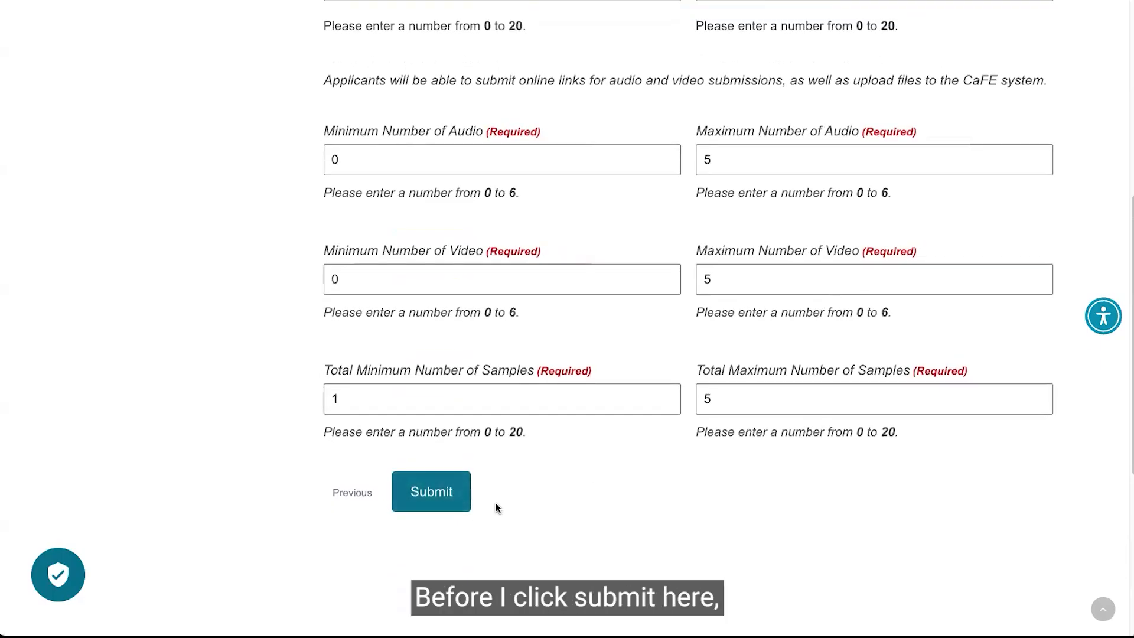
{"action": "scroll", "coordinate": [499, 500], "scroll_direction": "down", "scroll_amount": 1}
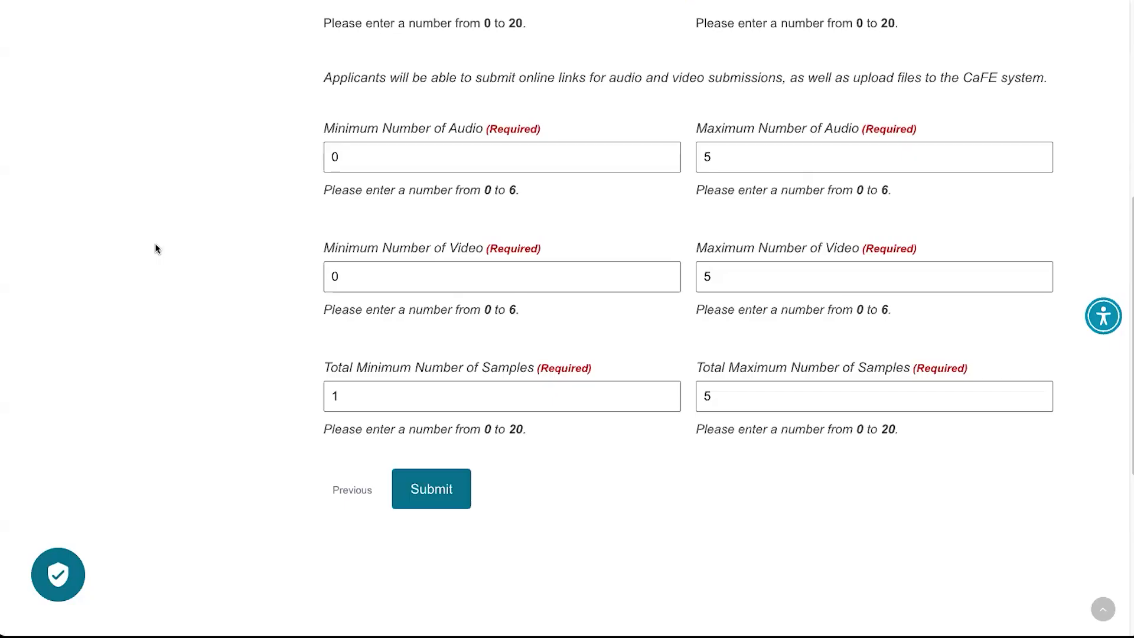
{"action": "left_click", "coordinate": [426, 501]}
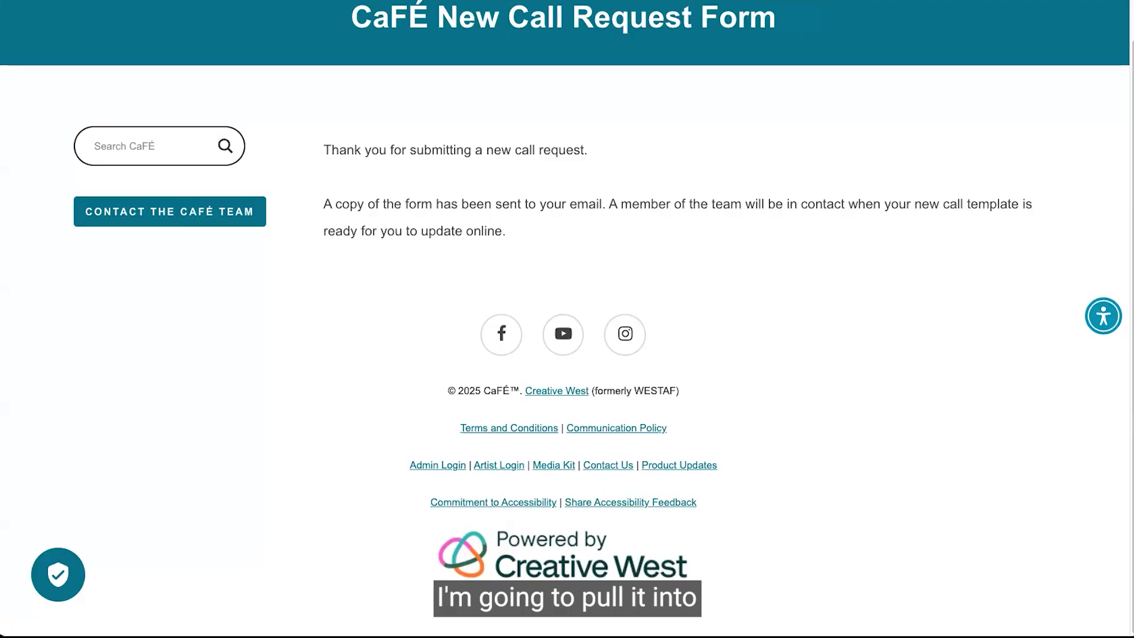
Switch to the email app and read through the new call request confirmation email.
{"action": "left_click", "coordinate": [236, 1]}
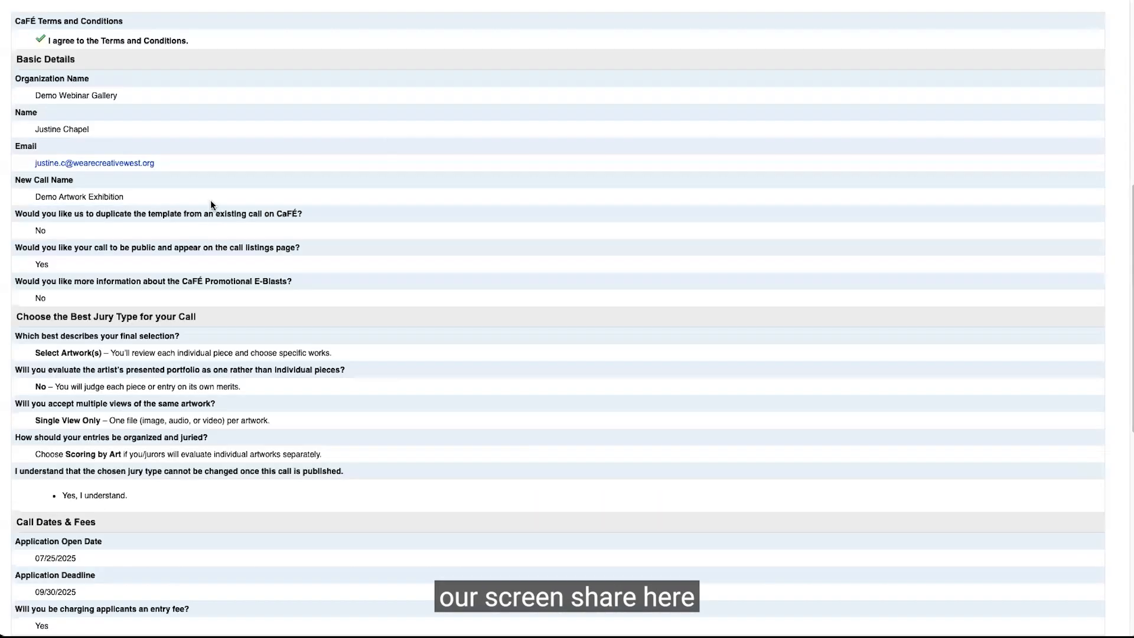
{"action": "scroll", "coordinate": [292, 225], "scroll_direction": "up", "scroll_amount": 7}
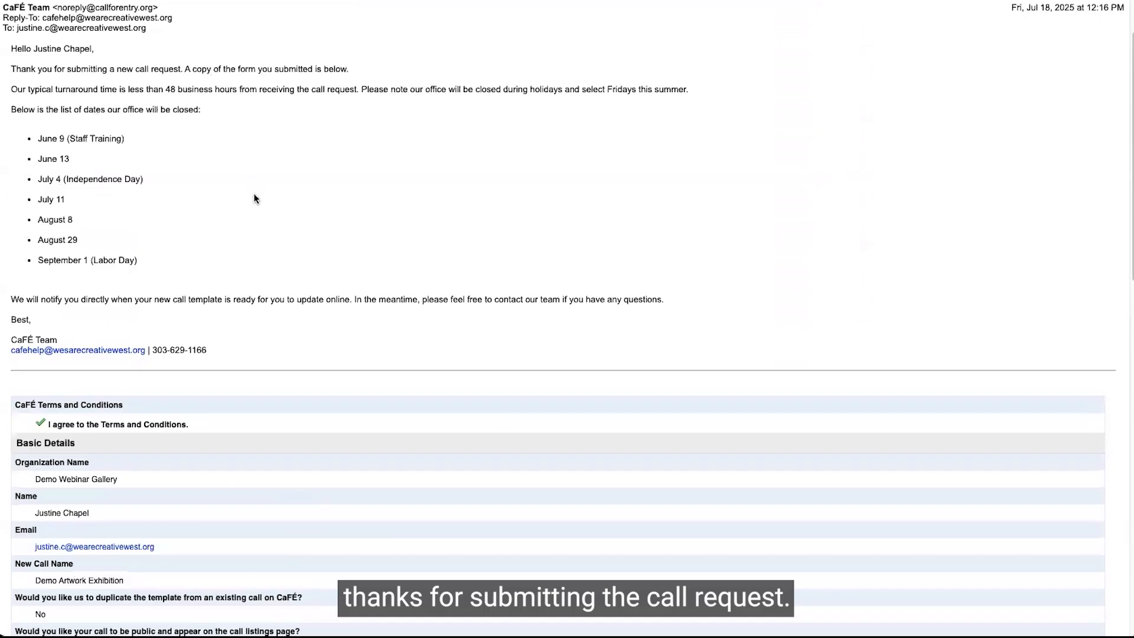
{"action": "scroll", "coordinate": [254, 194], "scroll_direction": "down", "scroll_amount": 3}
{"action": "scroll", "coordinate": [254, 195], "scroll_direction": "down", "scroll_amount": 5}
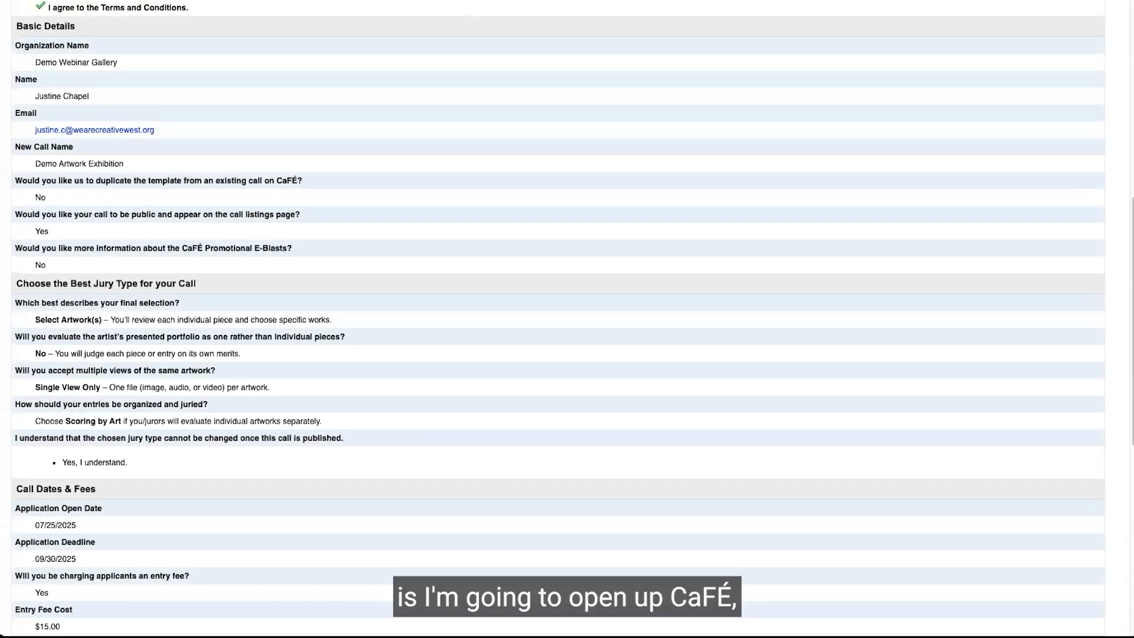
In CaFÉ admin Events Management, search for demo and select the 2025 CaFÉ Artwork Exhibition - DEMO ONLY event.
{"action": "left_click", "coordinate": [266, 0]}
{"action": "left_click", "coordinate": [559, 316]}
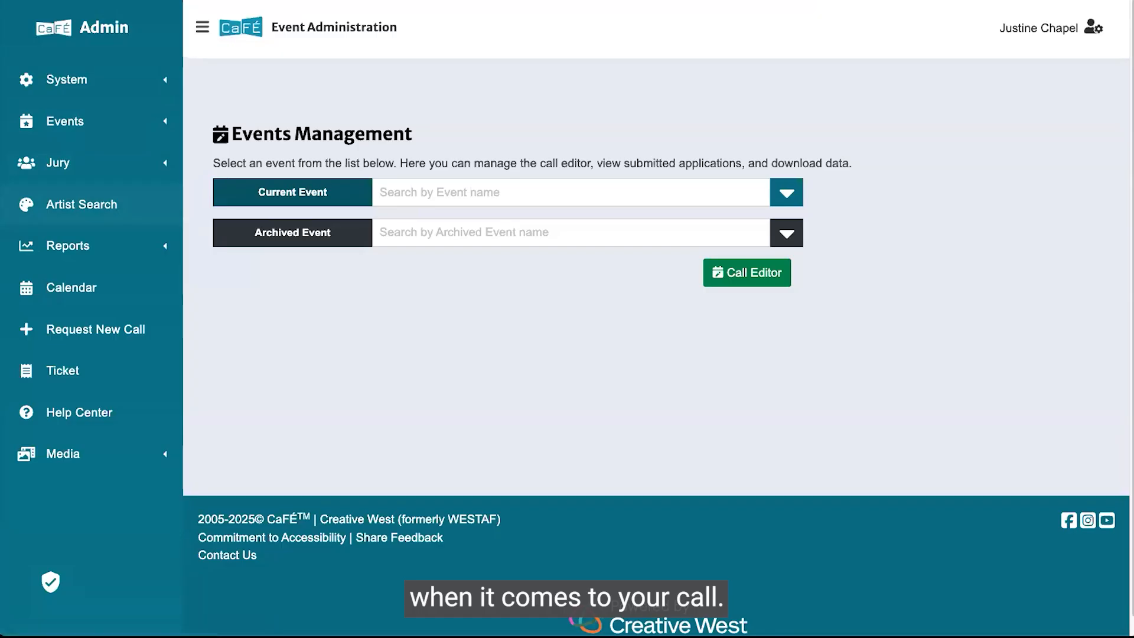
{"action": "left_click", "coordinate": [529, 197]}
{"action": "type", "text": "demo"}
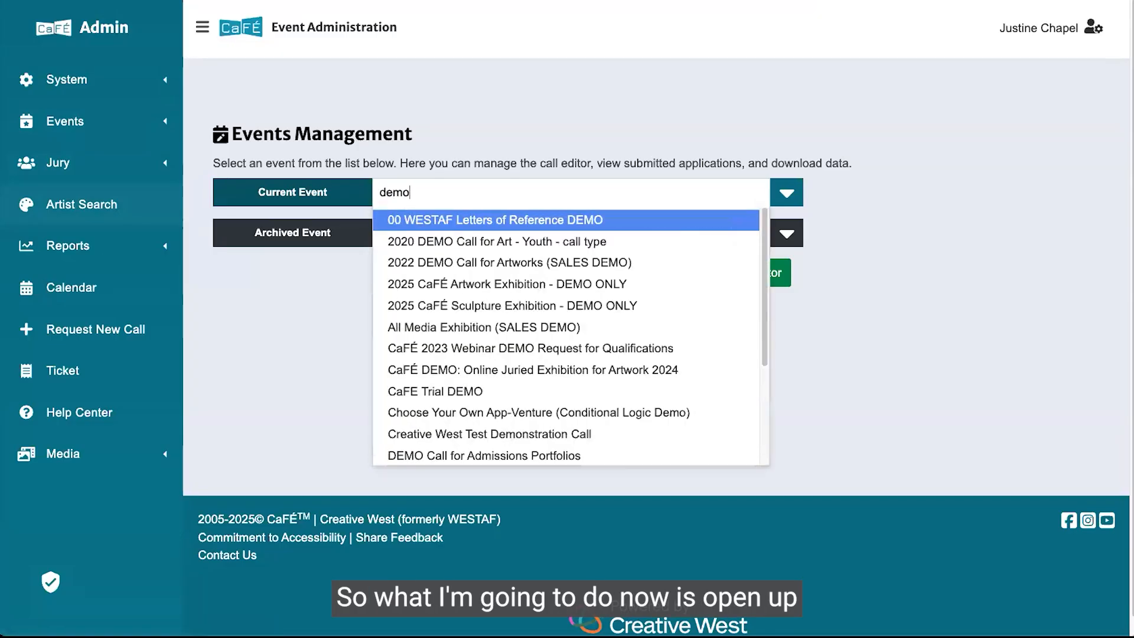
{"action": "key", "text": "Down"}
{"action": "key", "text": "Down"}
{"action": "key", "text": "Down"}
{"action": "key", "text": "Return"}
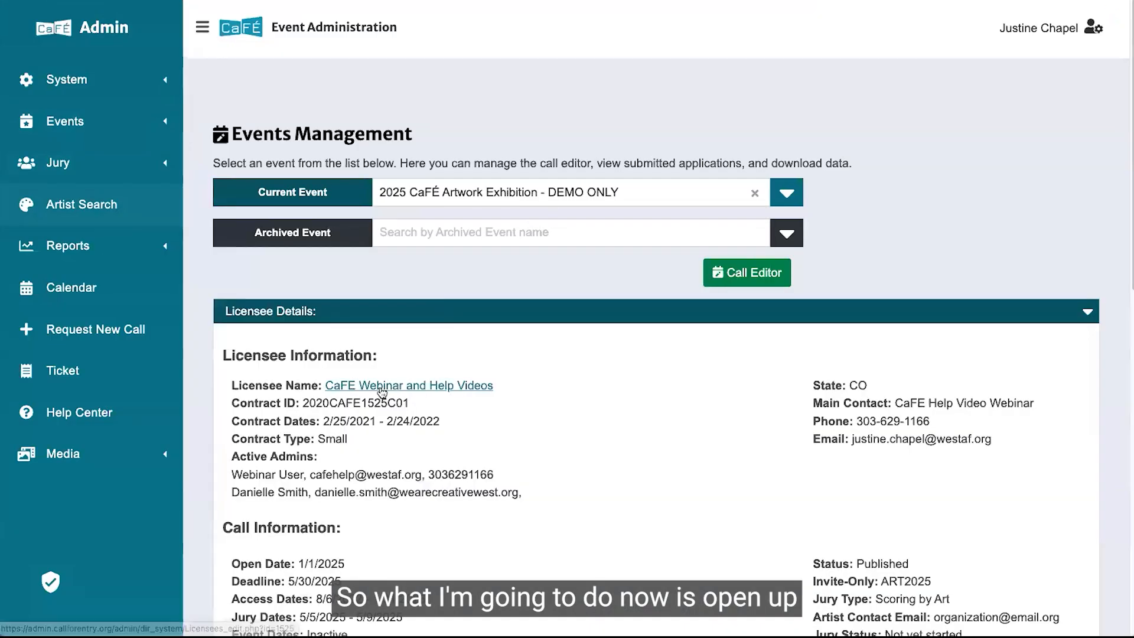
Open the event's licensee record and add a new call from its call history table.
{"action": "left_click", "coordinate": [381, 388]}
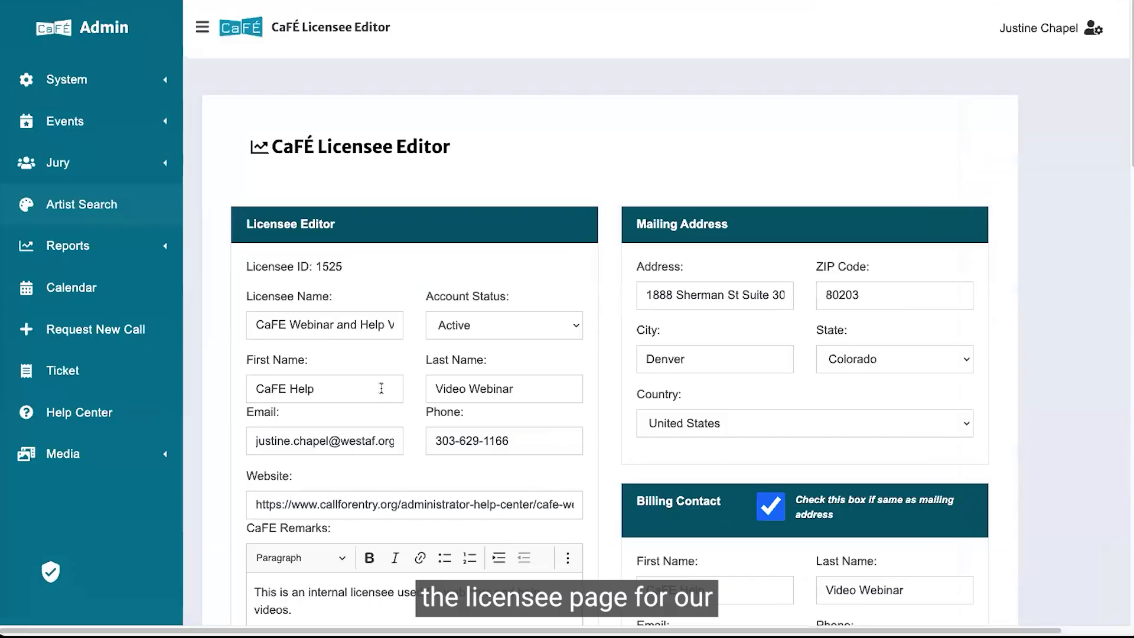
{"action": "left_click", "coordinate": [202, 30]}
{"action": "scroll", "coordinate": [251, 143], "scroll_direction": "down", "scroll_amount": 2}
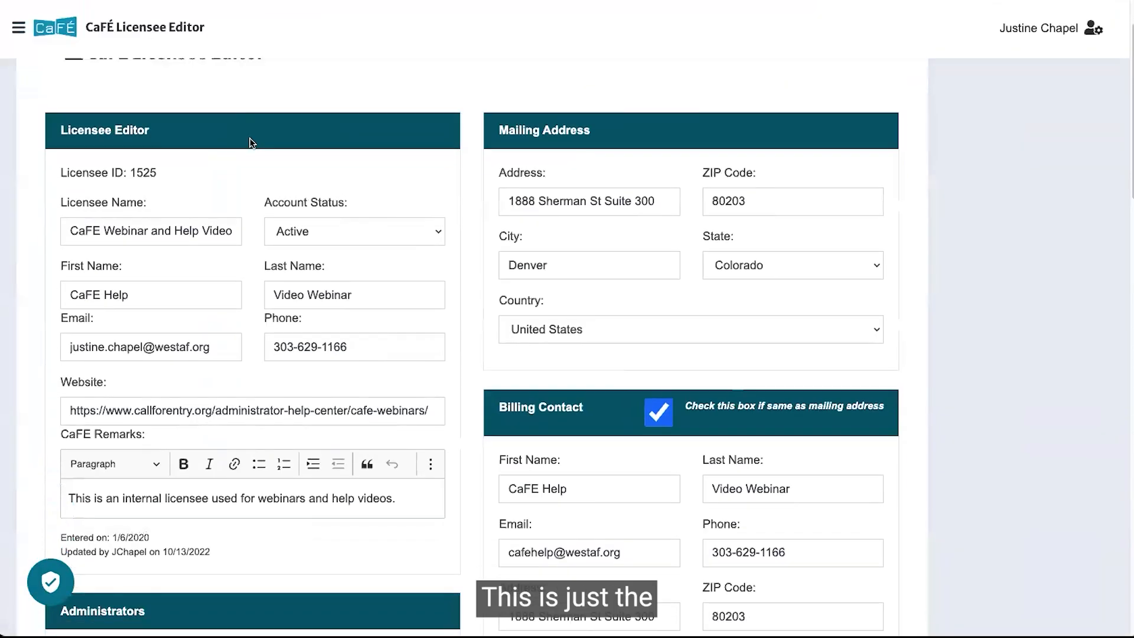
{"action": "scroll", "coordinate": [251, 142], "scroll_direction": "down", "scroll_amount": 2}
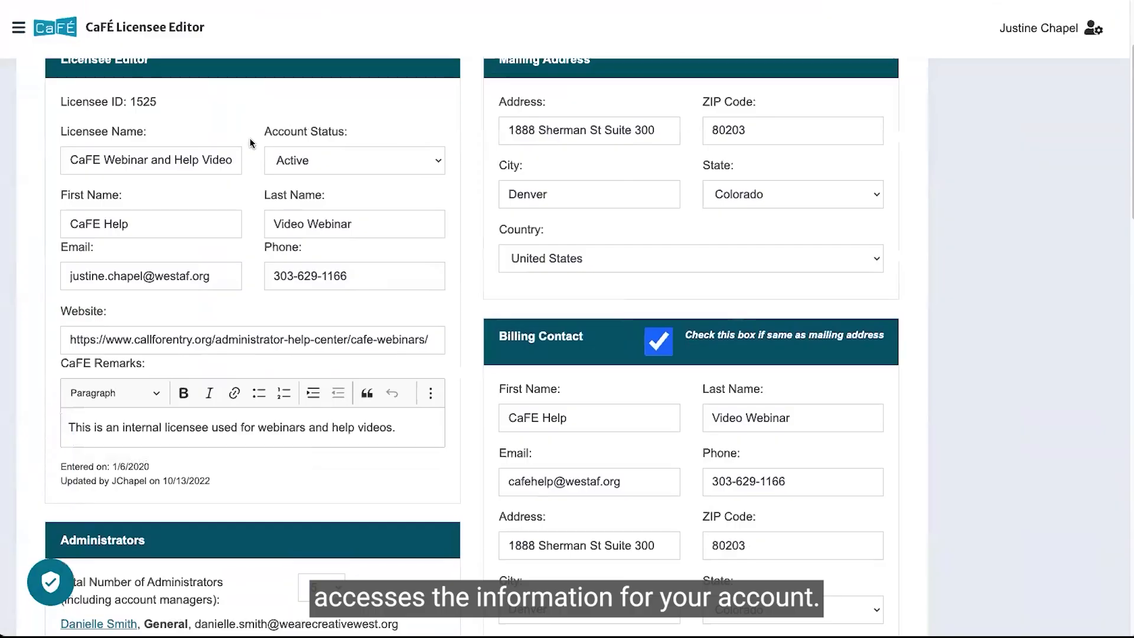
{"action": "scroll", "coordinate": [250, 142], "scroll_direction": "down", "scroll_amount": 4}
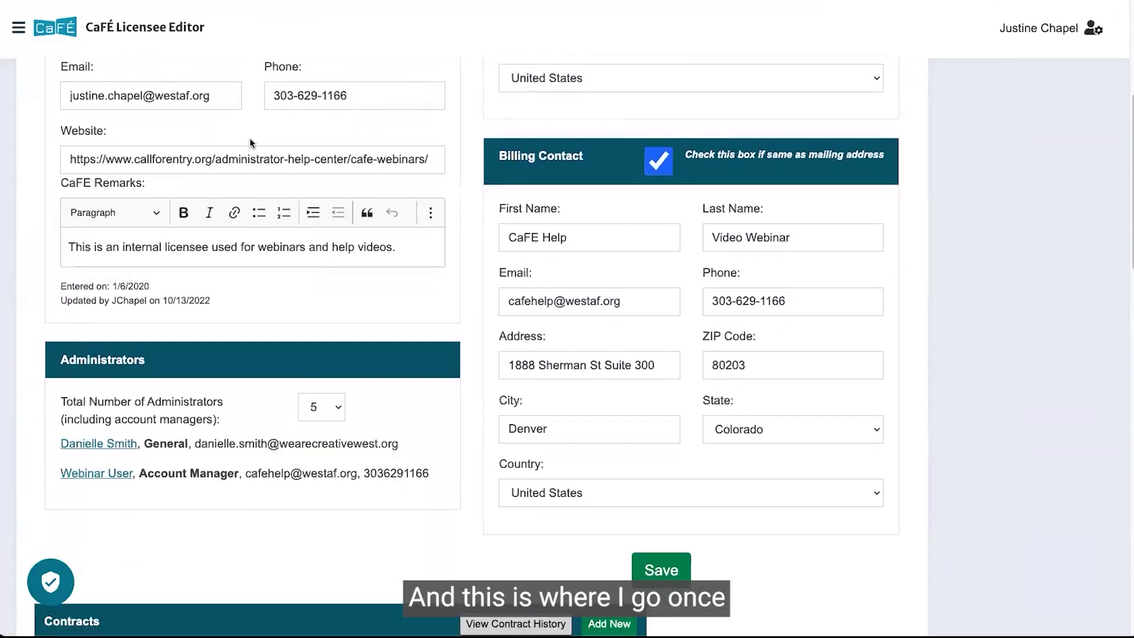
{"action": "scroll", "coordinate": [251, 141], "scroll_direction": "down", "scroll_amount": 2}
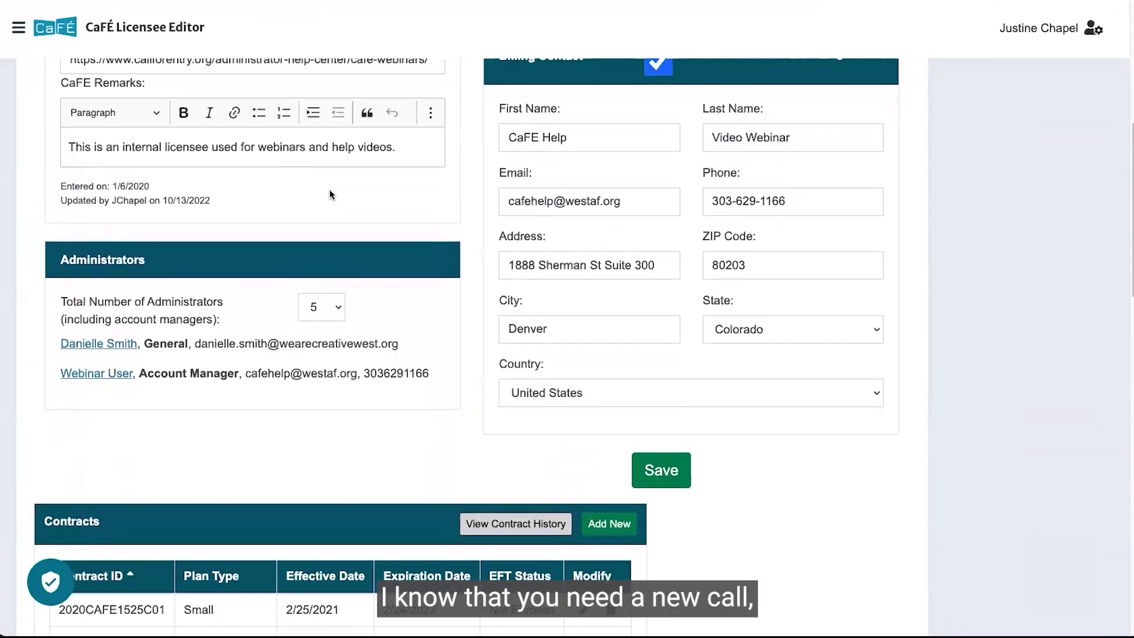
{"action": "scroll", "coordinate": [330, 194], "scroll_direction": "down", "scroll_amount": 11}
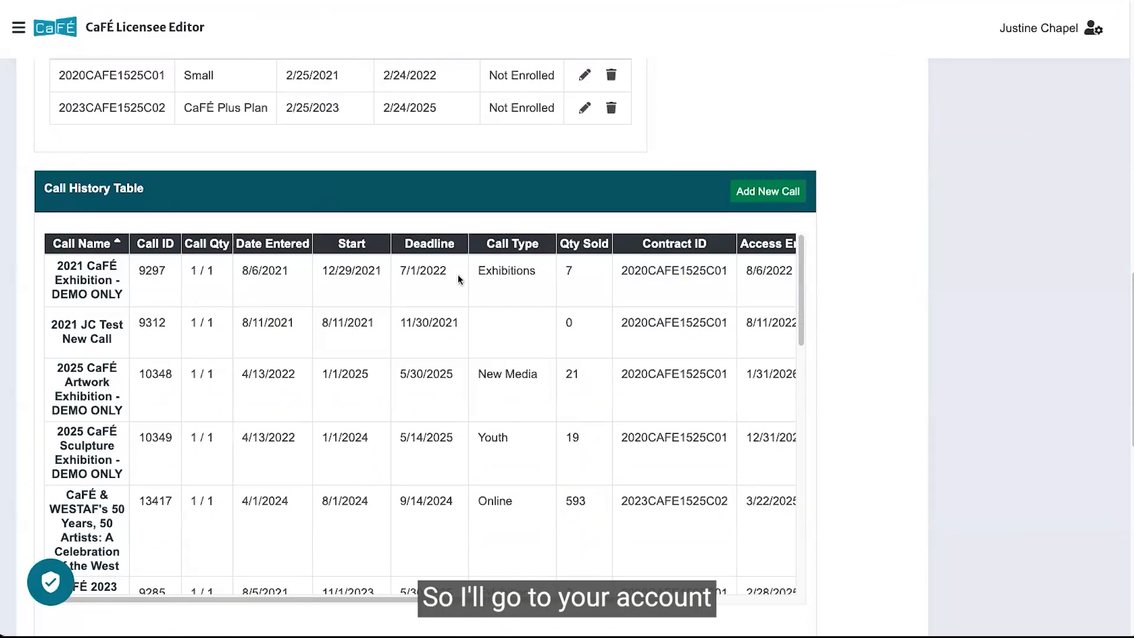
{"action": "left_click", "coordinate": [763, 194]}
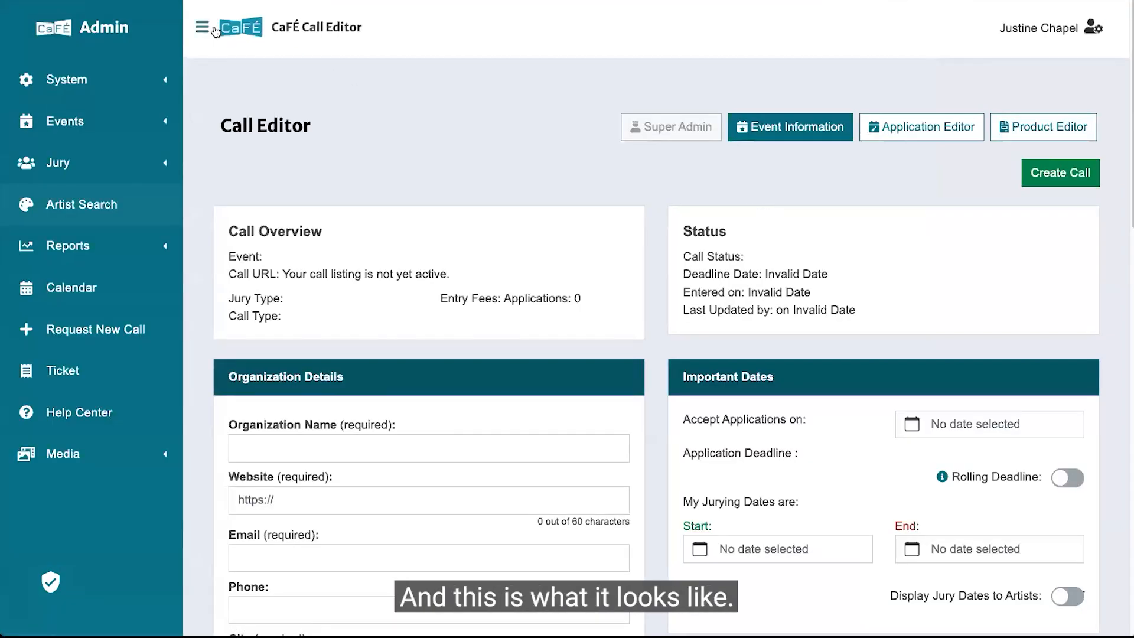
Enter Demo Webinar Gallery as the organization name in the new call editor.
{"action": "left_click", "coordinate": [214, 27]}
{"action": "scroll", "coordinate": [363, 166], "scroll_direction": "down", "scroll_amount": 3}
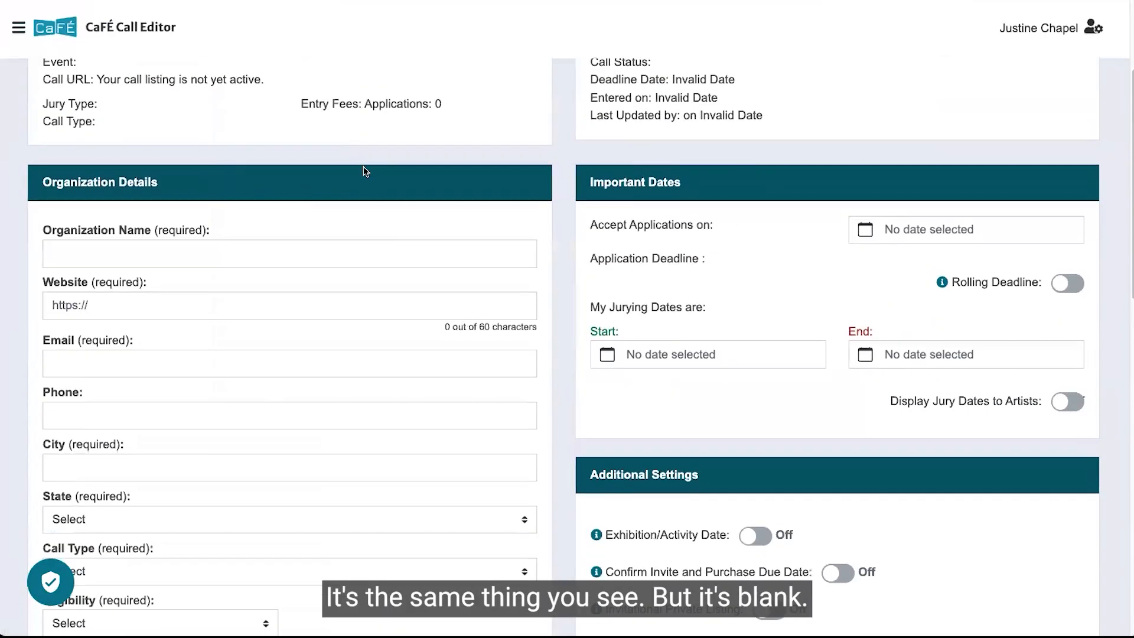
{"action": "scroll", "coordinate": [363, 167], "scroll_direction": "up", "scroll_amount": 1}
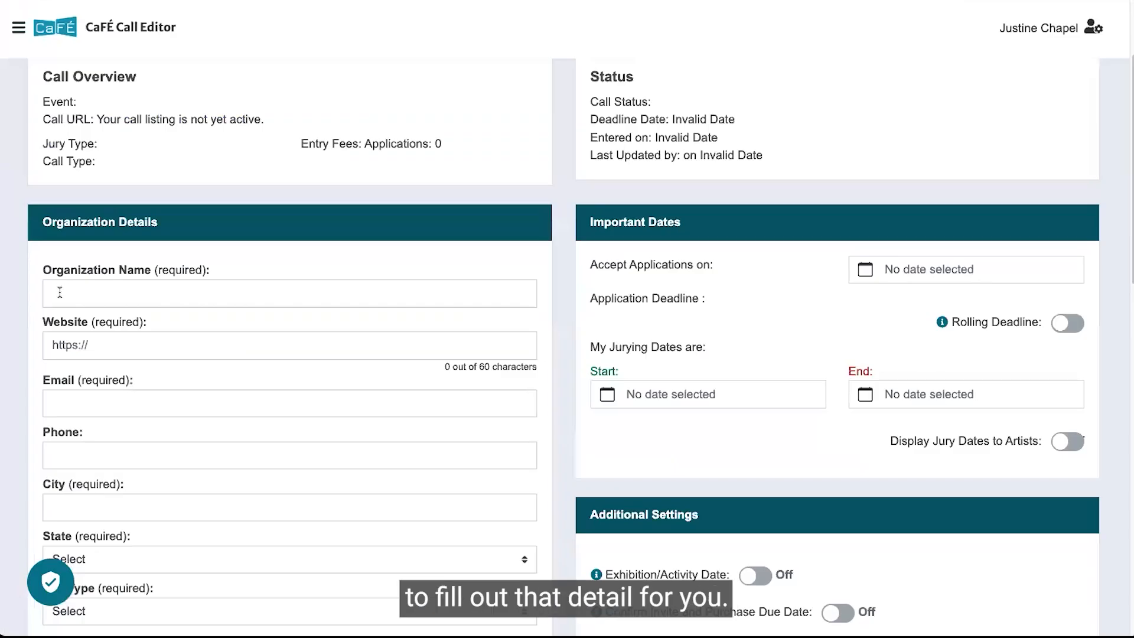
{"action": "left_click", "coordinate": [60, 293]}
{"action": "type", "text": "Demo A"}
{"action": "type", "text": "ebinar g"}
{"action": "key", "text": "BackSpace"}
{"action": "type", "text": "Gallery"}
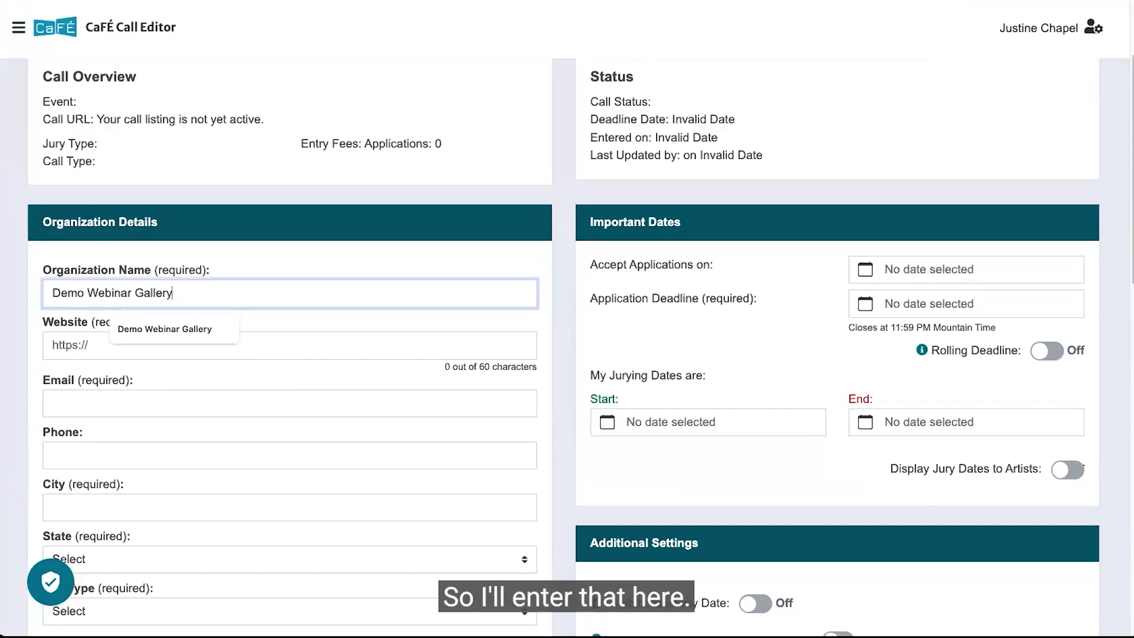
Enter Demo Artwork Exhibition as the call name in the call listing details.
{"action": "scroll", "coordinate": [67, 265], "scroll_direction": "down", "scroll_amount": 6}
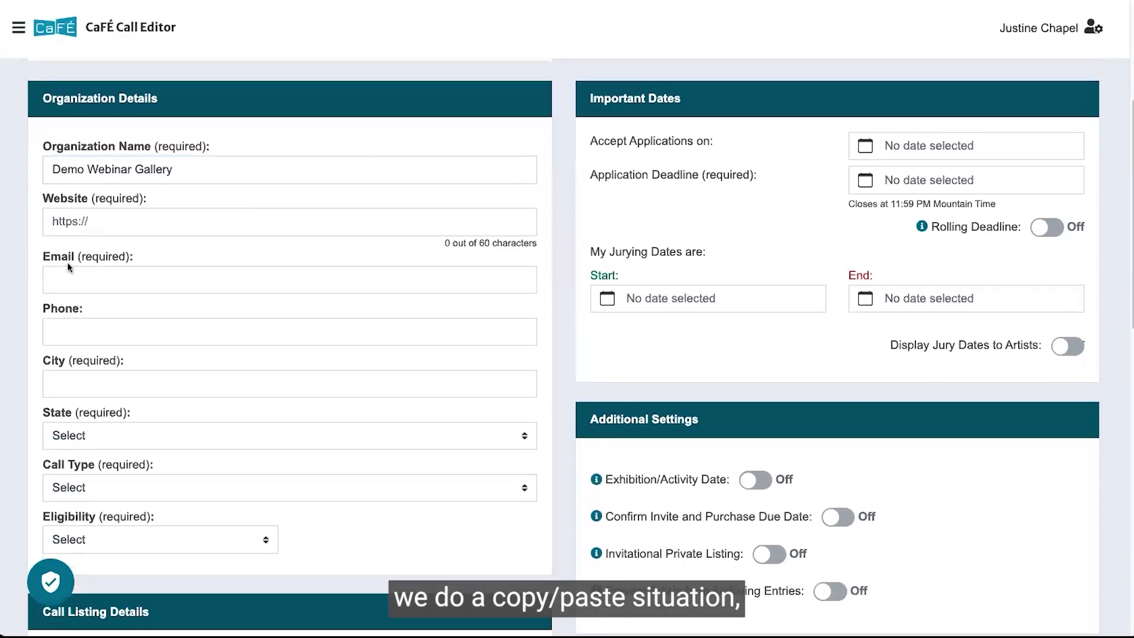
{"action": "scroll", "coordinate": [75, 302], "scroll_direction": "down", "scroll_amount": 2}
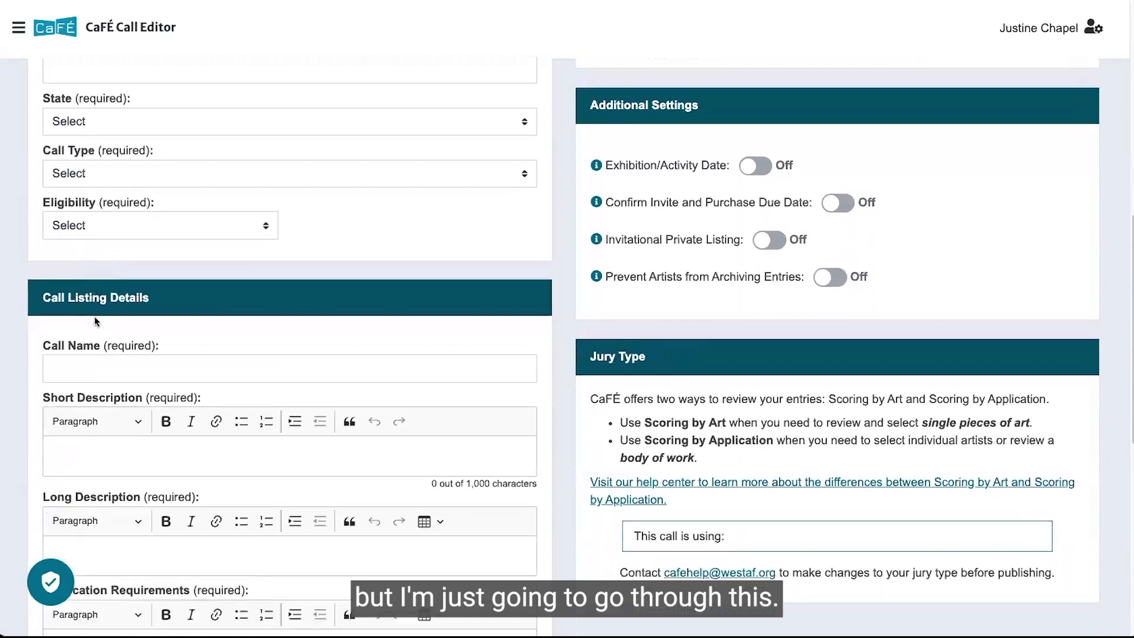
{"action": "left_click", "coordinate": [76, 302]}
{"action": "type", "text": "Demo Artwork Exhibition"}
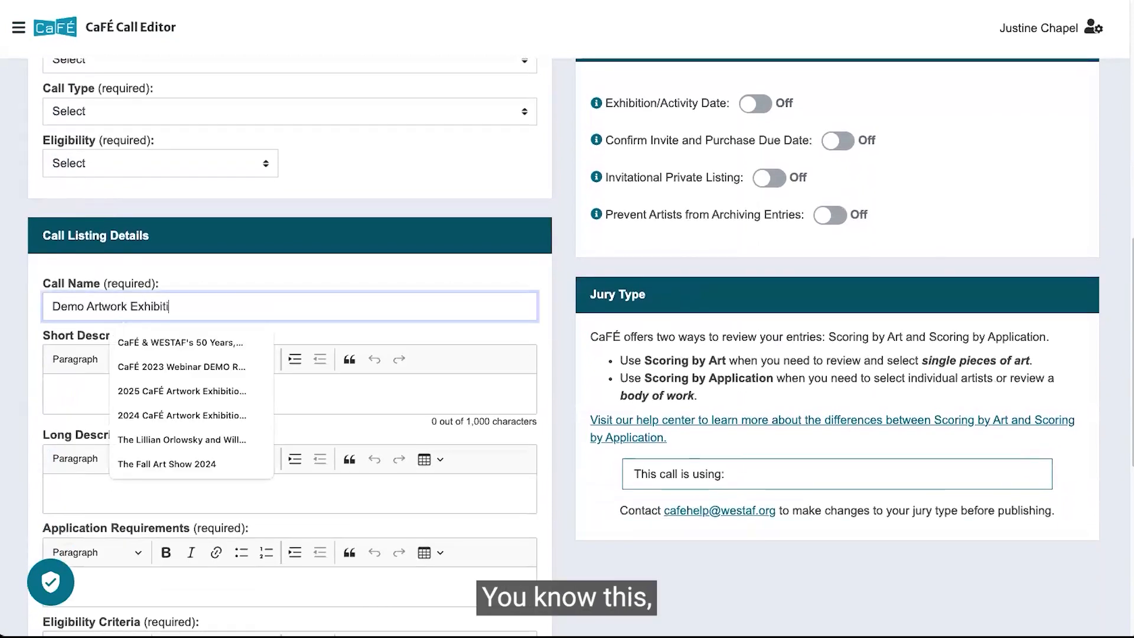
{"action": "left_click", "coordinate": [93, 271]}
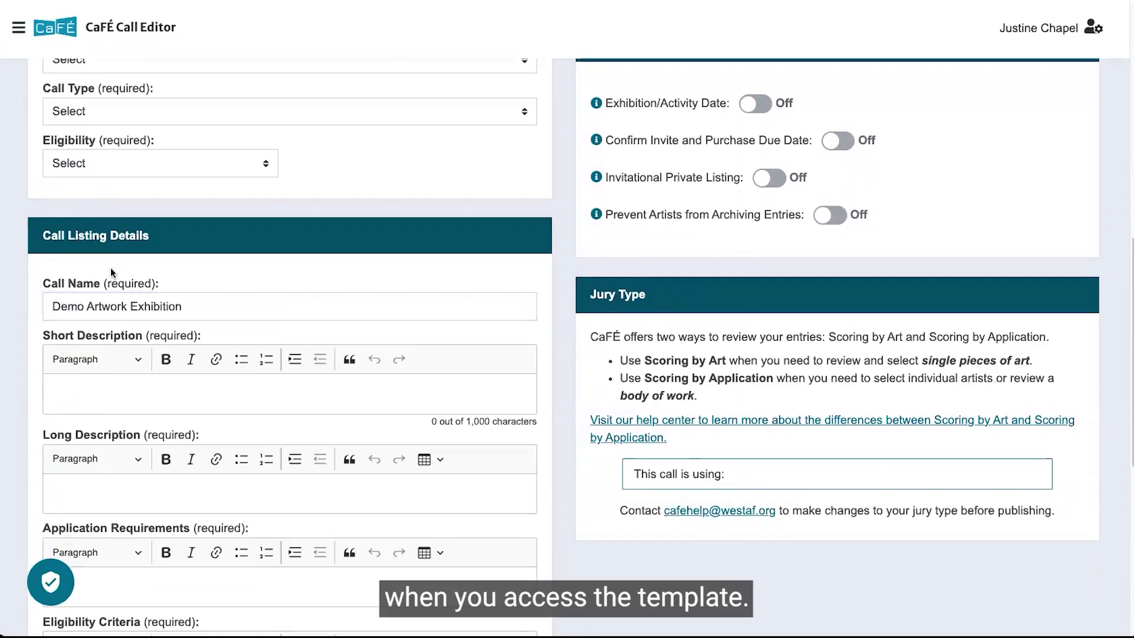
{"action": "scroll", "coordinate": [111, 268], "scroll_direction": "down", "scroll_amount": 1}
{"action": "scroll", "coordinate": [111, 267], "scroll_direction": "down", "scroll_amount": 4}
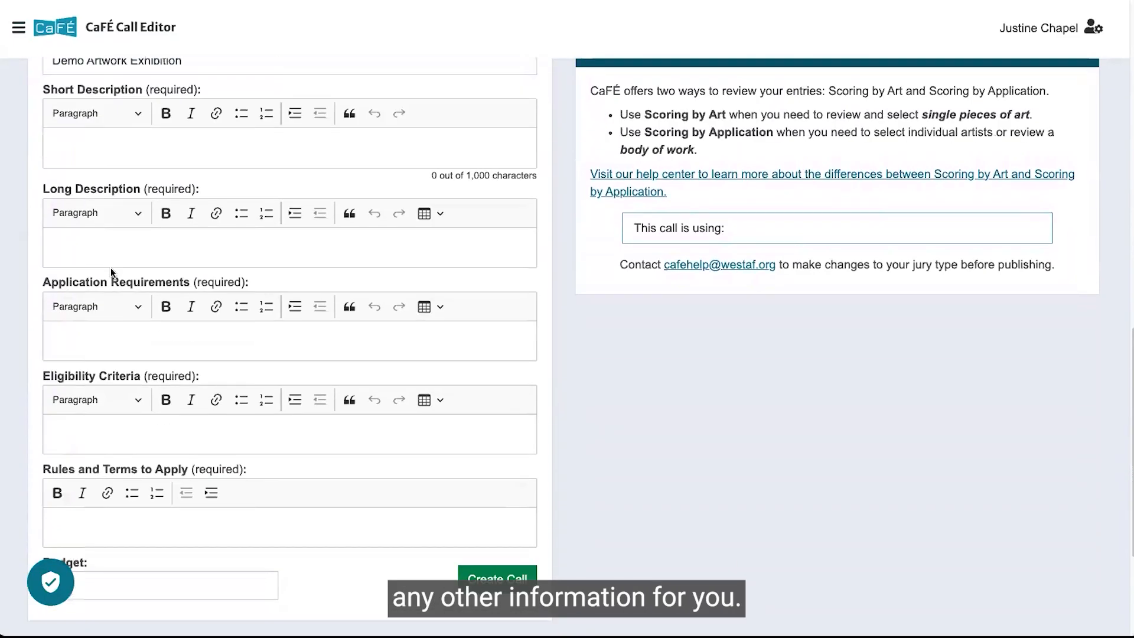
{"action": "scroll", "coordinate": [113, 260], "scroll_direction": "up", "scroll_amount": 2}
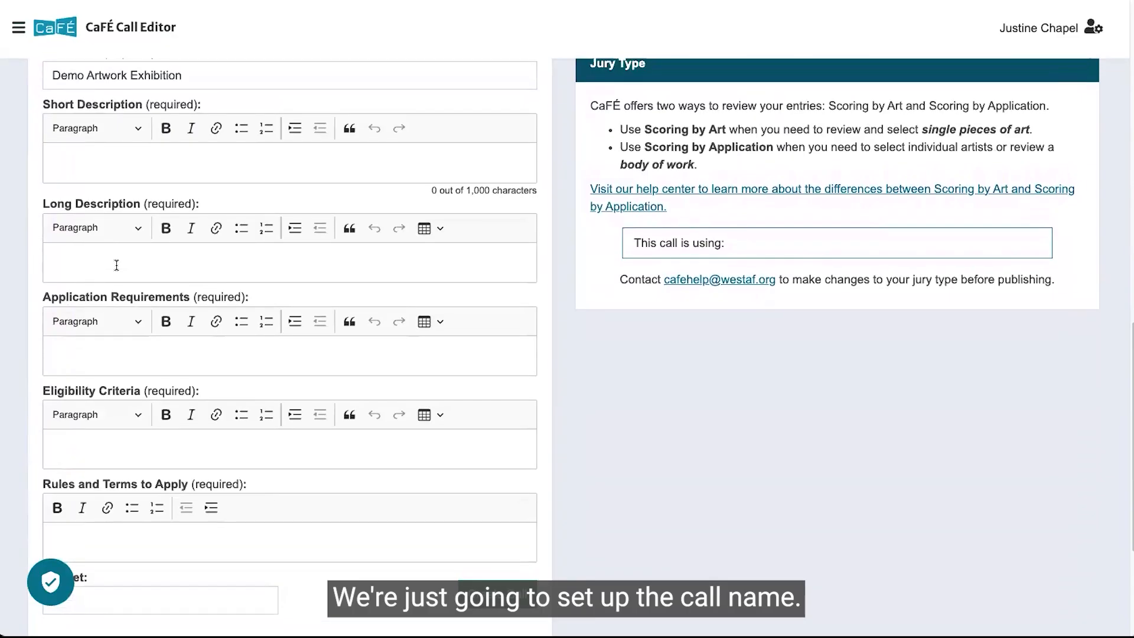
{"action": "scroll", "coordinate": [783, 221], "scroll_direction": "up", "scroll_amount": 10}
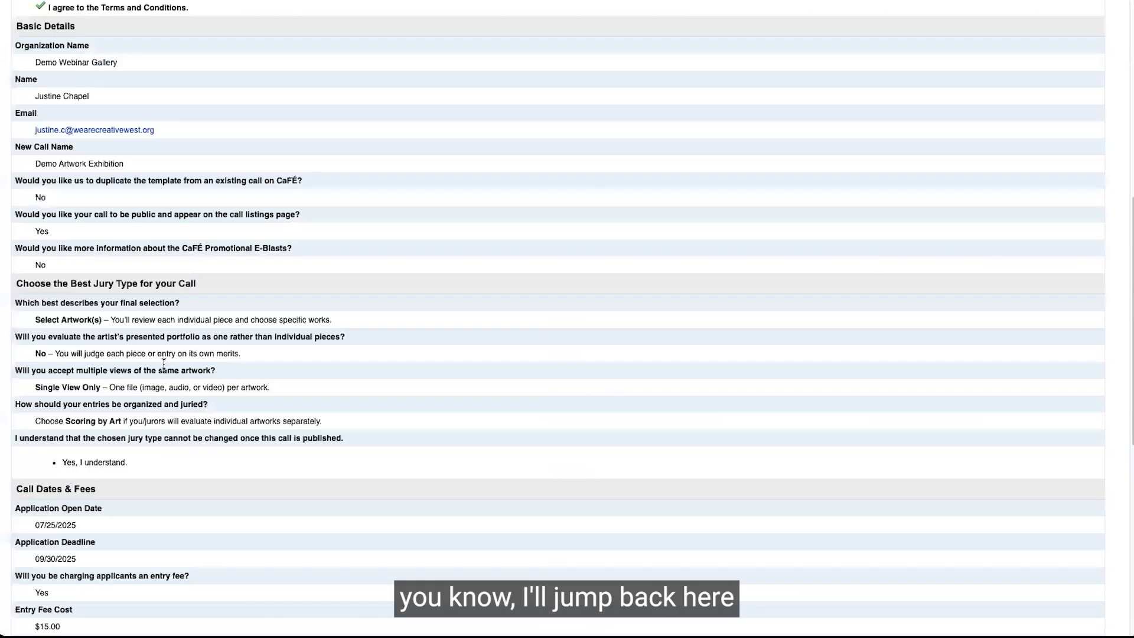
Set the accept applications date to 7/25/2025 and the application deadline to 9/30/2025, matching the request form.
{"action": "scroll", "coordinate": [163, 363], "scroll_direction": "down", "scroll_amount": 5}
{"action": "left_click_drag", "start_coordinate": [35, 275], "coordinate": [77, 276]}
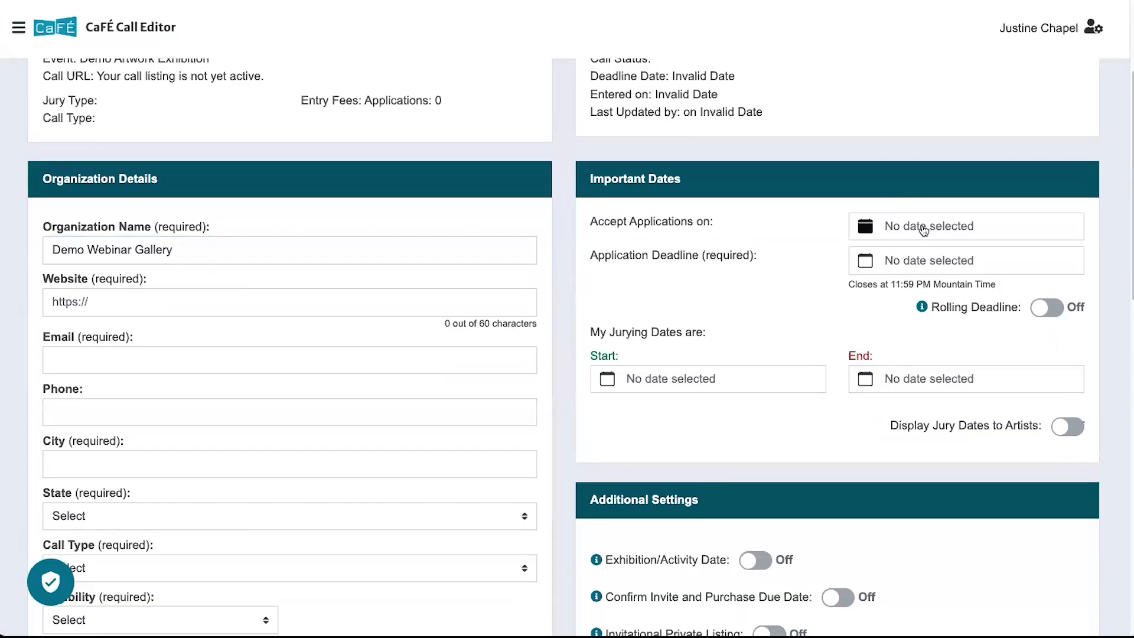
{"action": "left_click", "coordinate": [919, 226]}
{"action": "left_click", "coordinate": [1013, 411]}
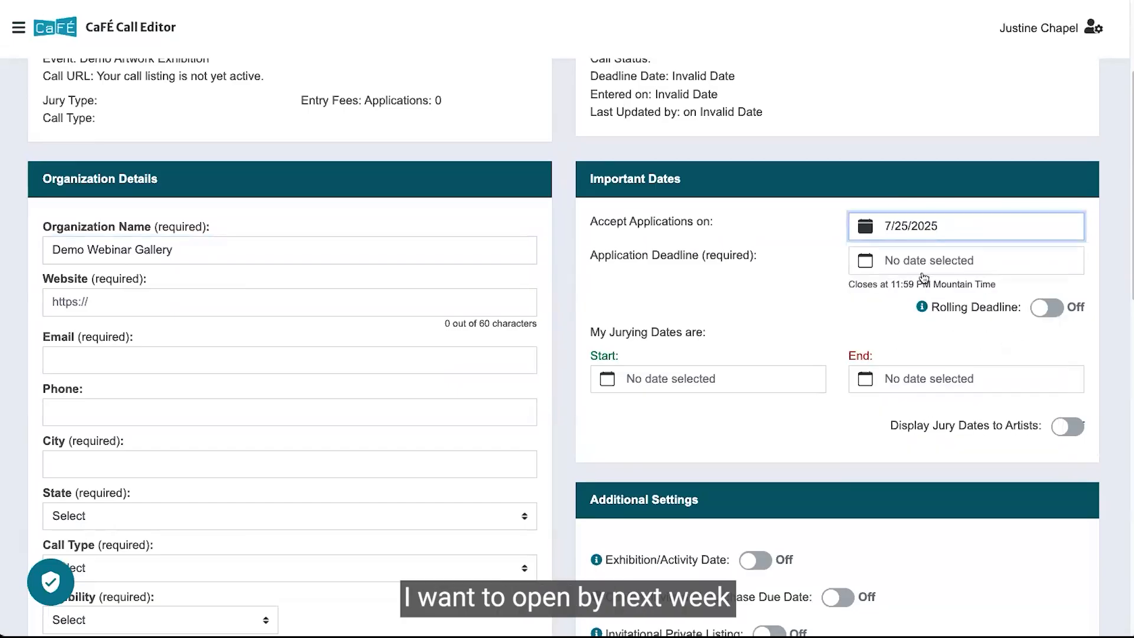
{"action": "left_click", "coordinate": [968, 261]}
{"action": "left_click", "coordinate": [996, 292]}
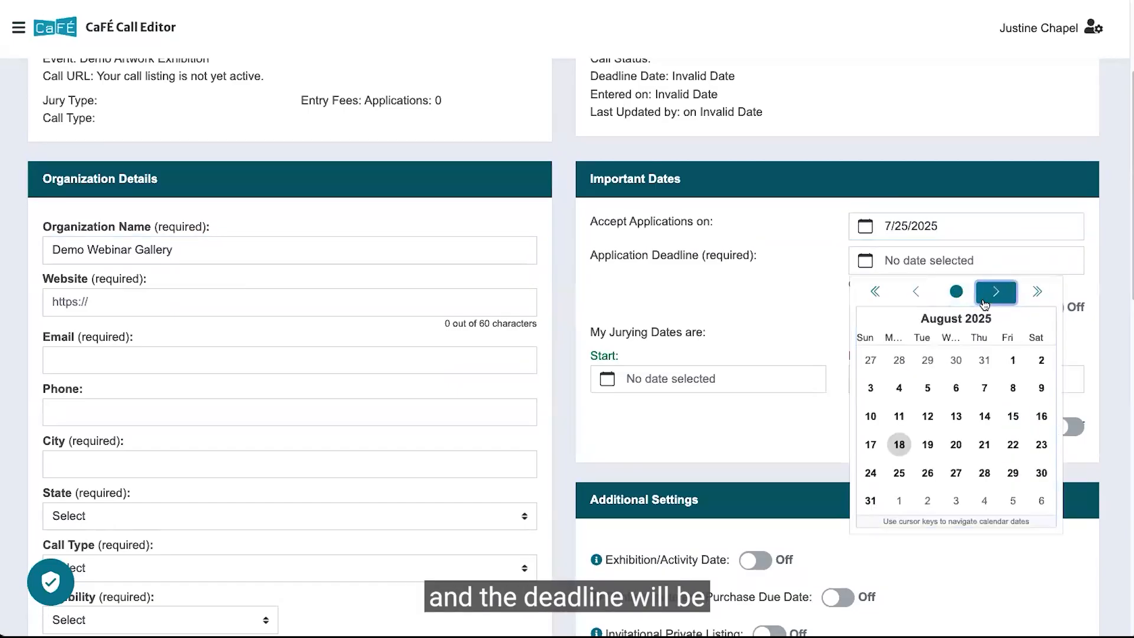
{"action": "left_click", "coordinate": [996, 292]}
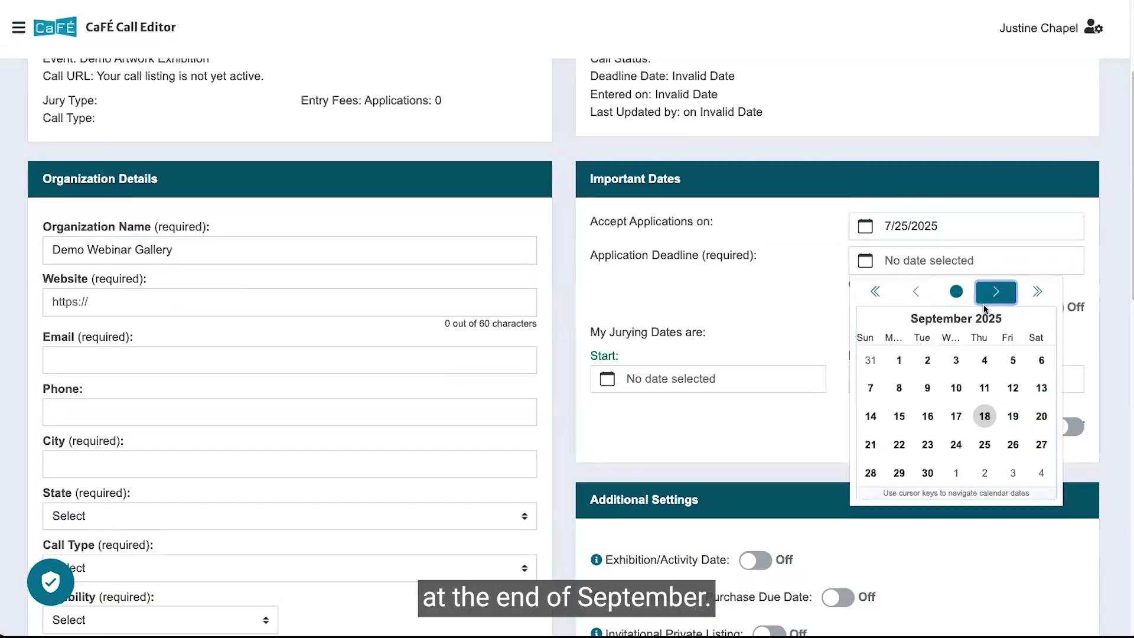
{"action": "left_click", "coordinate": [929, 472]}
{"action": "scroll", "coordinate": [893, 408], "scroll_direction": "down", "scroll_amount": 2}
{"action": "scroll", "coordinate": [892, 408], "scroll_direction": "down", "scroll_amount": 7}
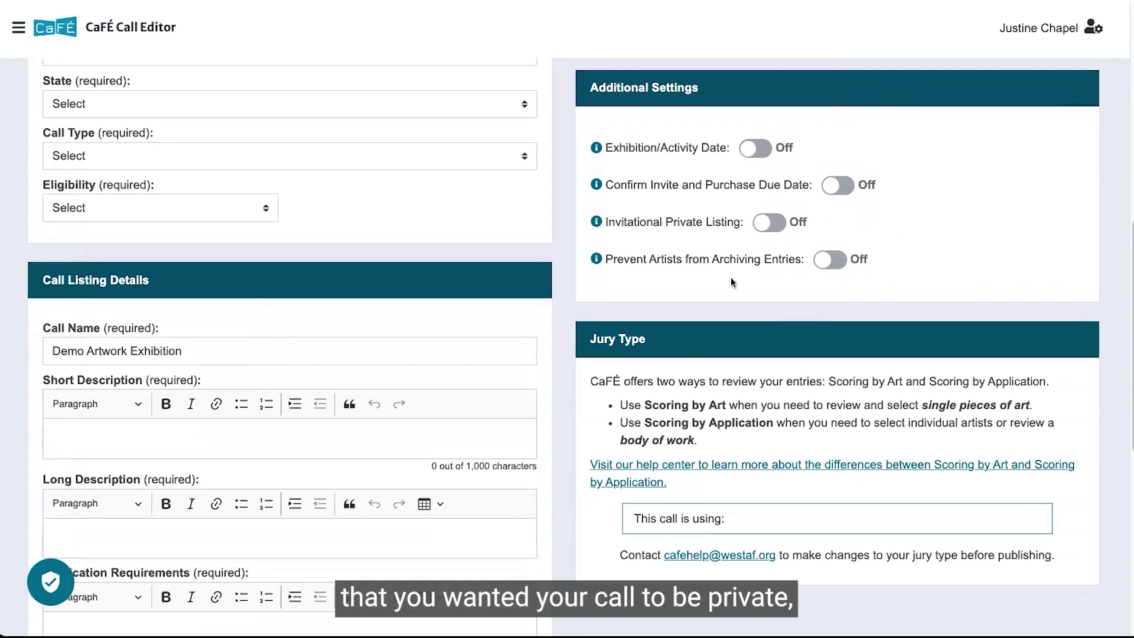
{"action": "left_click", "coordinate": [771, 225]}
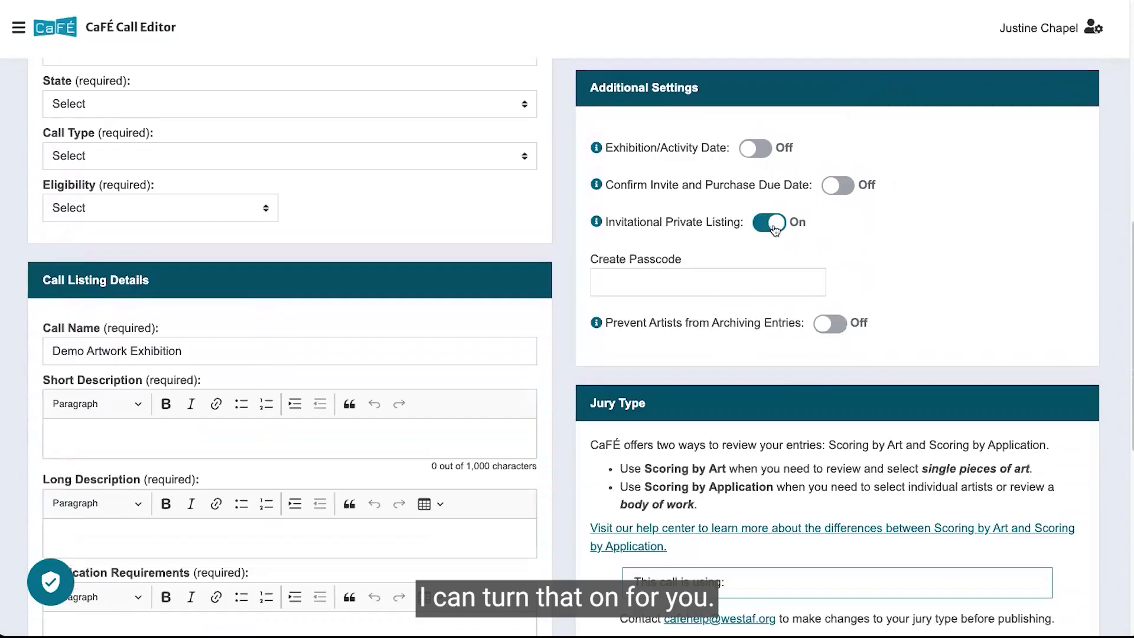
{"action": "left_click", "coordinate": [773, 227]}
Create the call from the call editor.
{"action": "scroll", "coordinate": [773, 227], "scroll_direction": "down", "scroll_amount": 6}
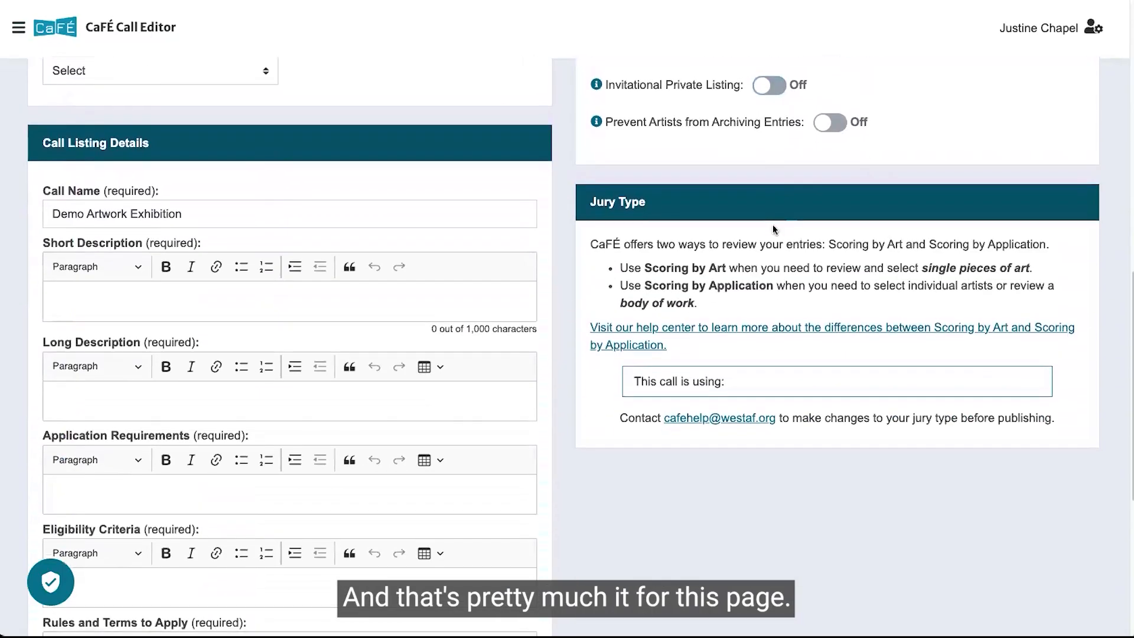
{"action": "scroll", "coordinate": [772, 224], "scroll_direction": "up", "scroll_amount": 3}
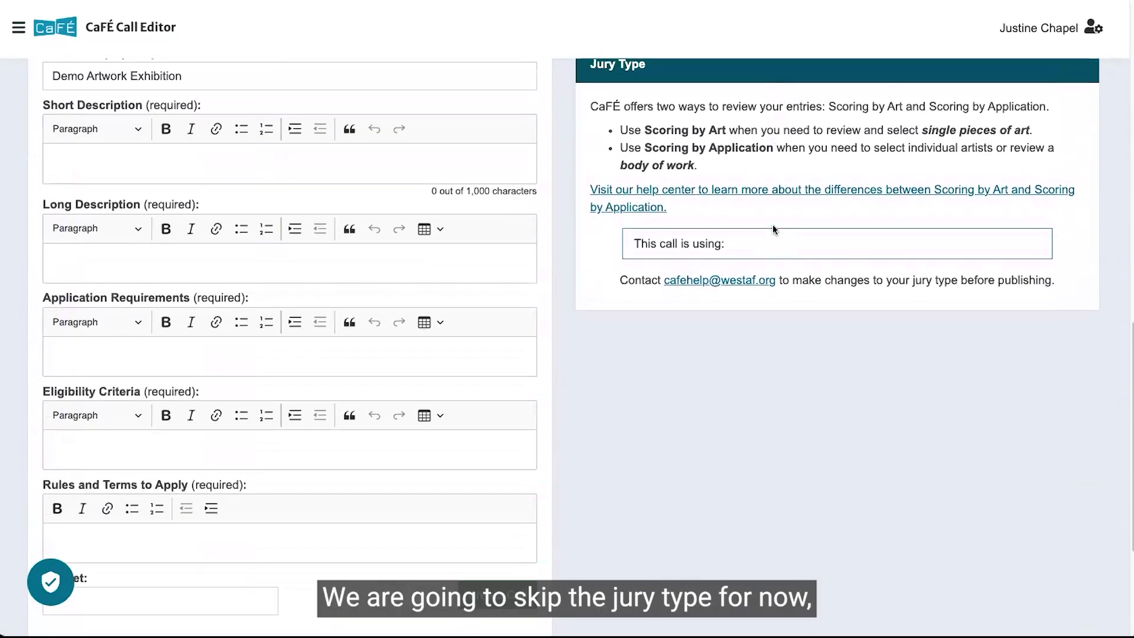
{"action": "scroll", "coordinate": [773, 226], "scroll_direction": "up", "scroll_amount": 10}
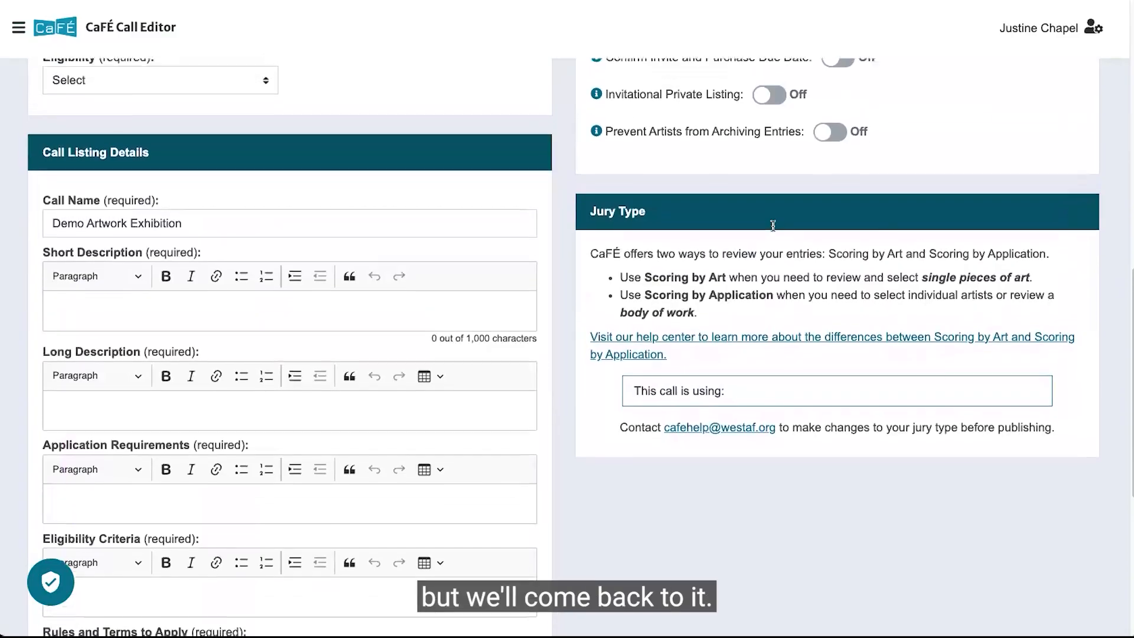
{"action": "scroll", "coordinate": [773, 226], "scroll_direction": "up", "scroll_amount": 5}
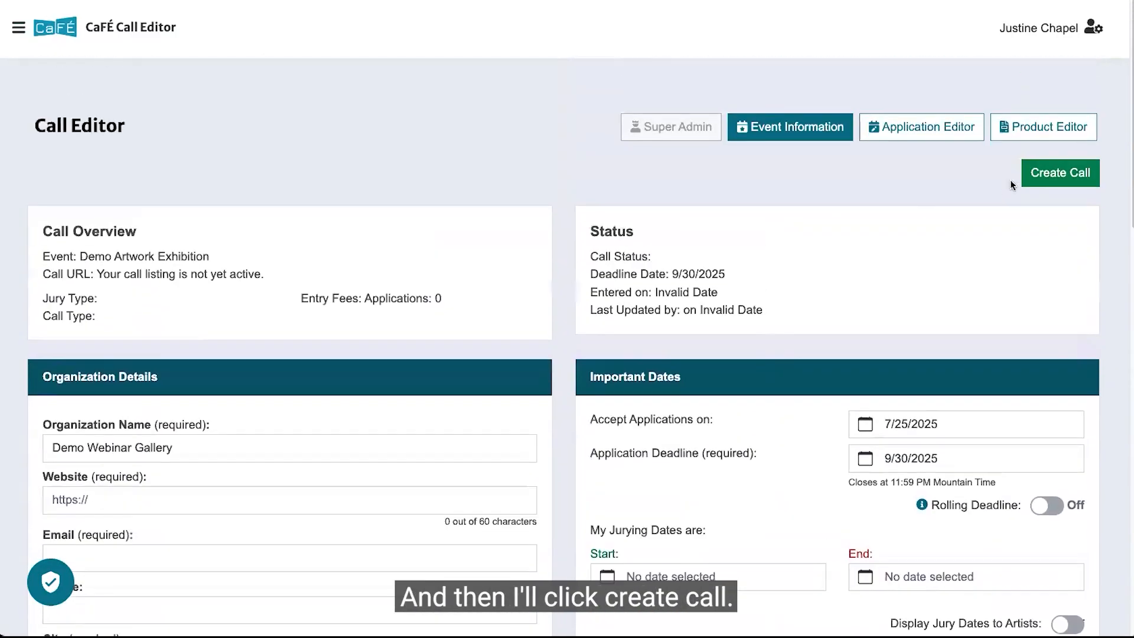
{"action": "left_click", "coordinate": [1033, 176]}
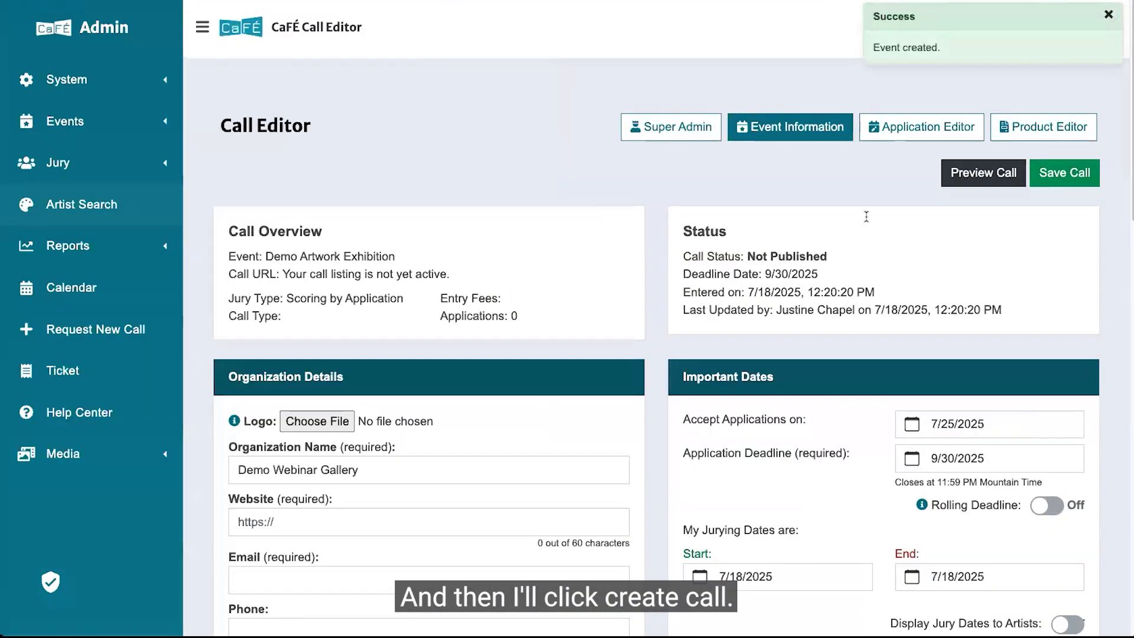
{"action": "left_click", "coordinate": [203, 26]}
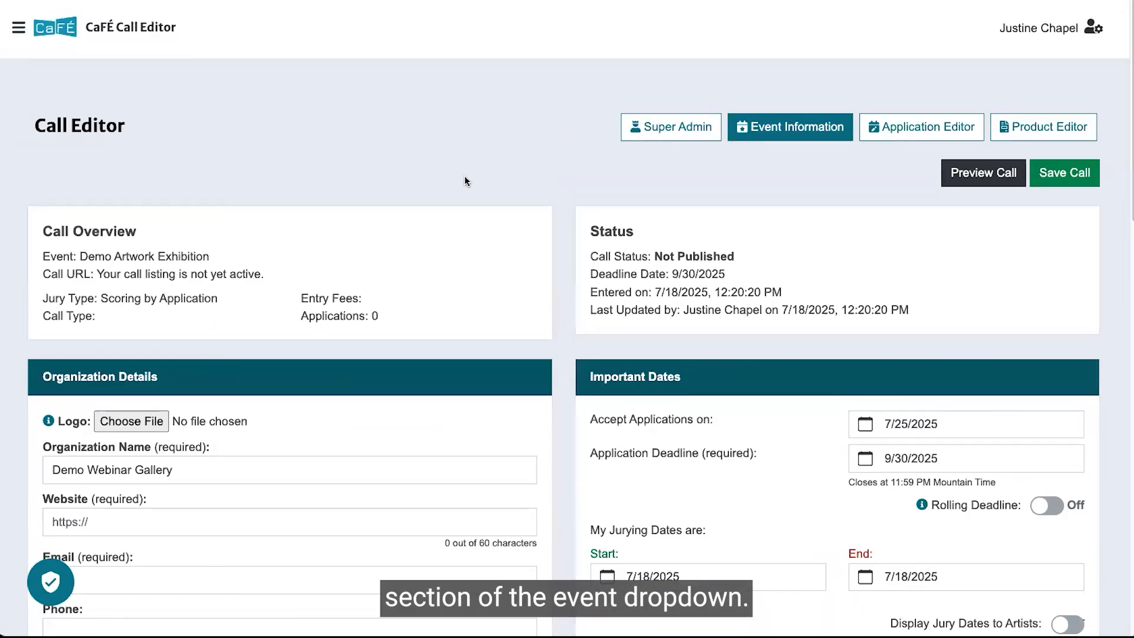
Open the call's Super Admin settings.
{"action": "scroll", "coordinate": [465, 179], "scroll_direction": "down", "scroll_amount": 10}
{"action": "scroll", "coordinate": [464, 177], "scroll_direction": "down", "scroll_amount": 2}
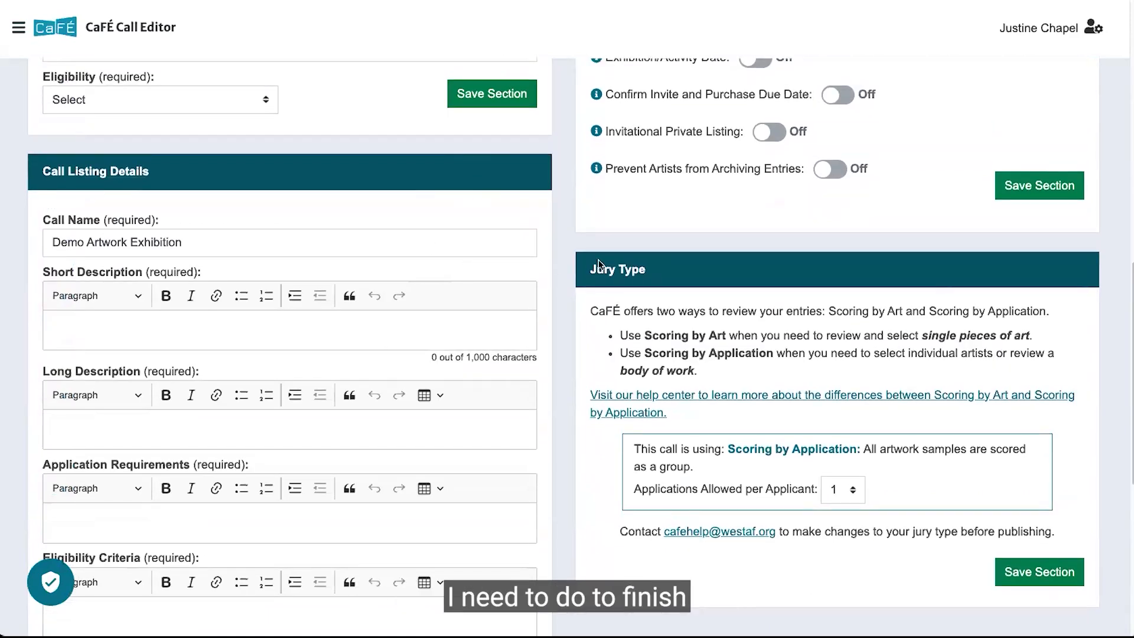
{"action": "scroll", "coordinate": [598, 264], "scroll_direction": "up", "scroll_amount": 12}
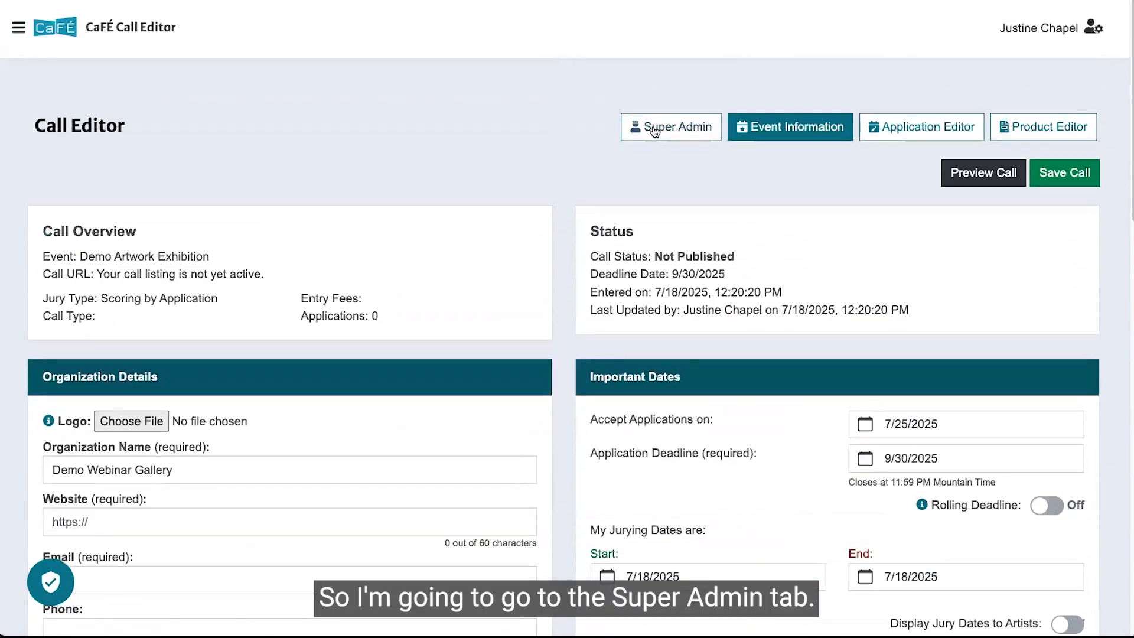
{"action": "left_click", "coordinate": [654, 128]}
Review the Super Admin sections and the request form's answer on how entries should be juried.
{"action": "scroll", "coordinate": [559, 209], "scroll_direction": "down", "scroll_amount": 2}
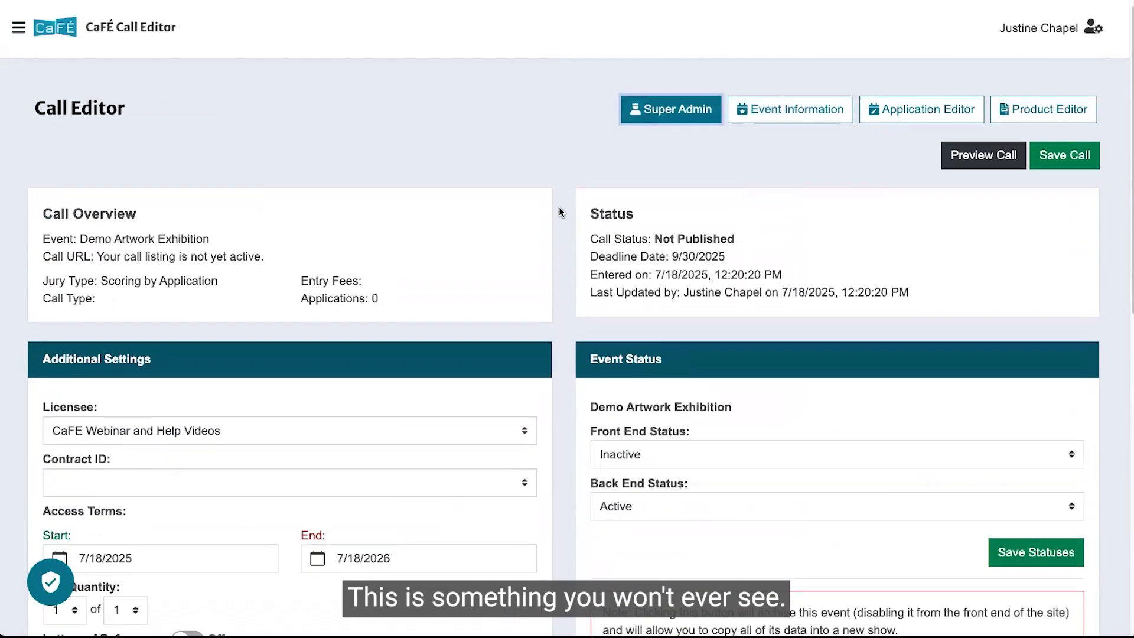
{"action": "scroll", "coordinate": [560, 212], "scroll_direction": "down", "scroll_amount": 6}
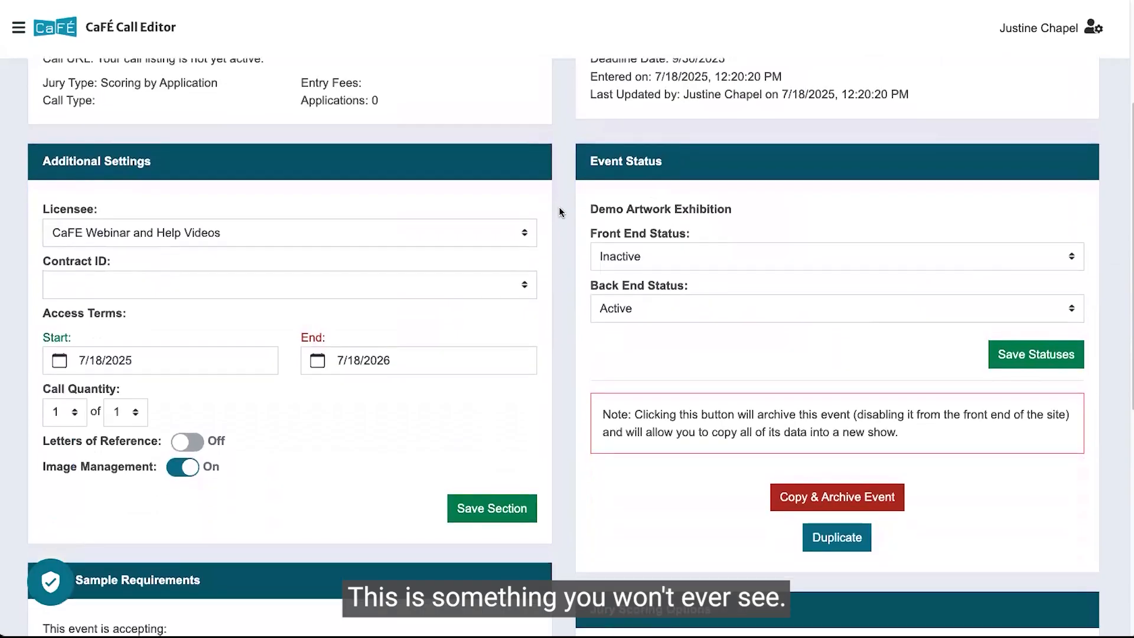
{"action": "scroll", "coordinate": [559, 207], "scroll_direction": "down", "scroll_amount": 3}
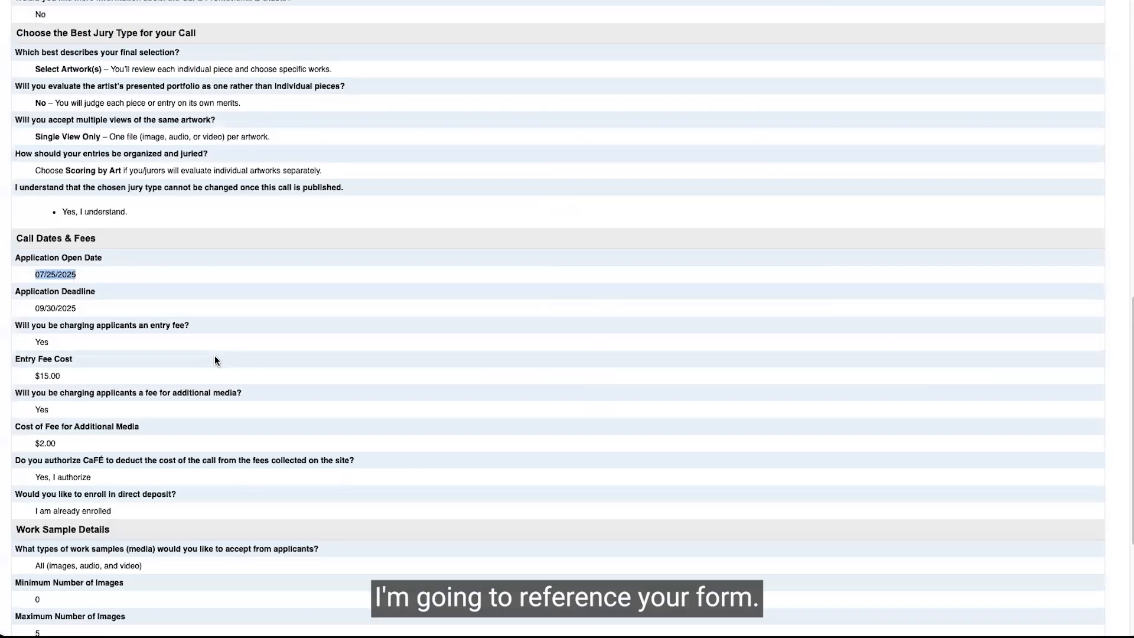
{"action": "scroll", "coordinate": [215, 356], "scroll_direction": "down", "scroll_amount": 4}
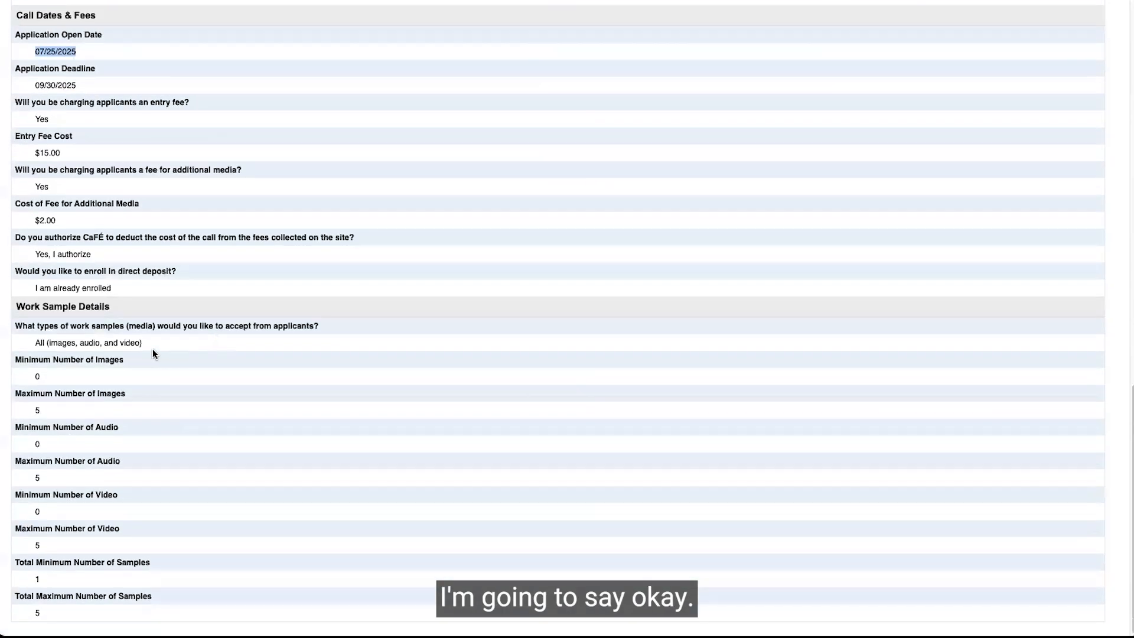
{"action": "scroll", "coordinate": [153, 350], "scroll_direction": "up", "scroll_amount": 5}
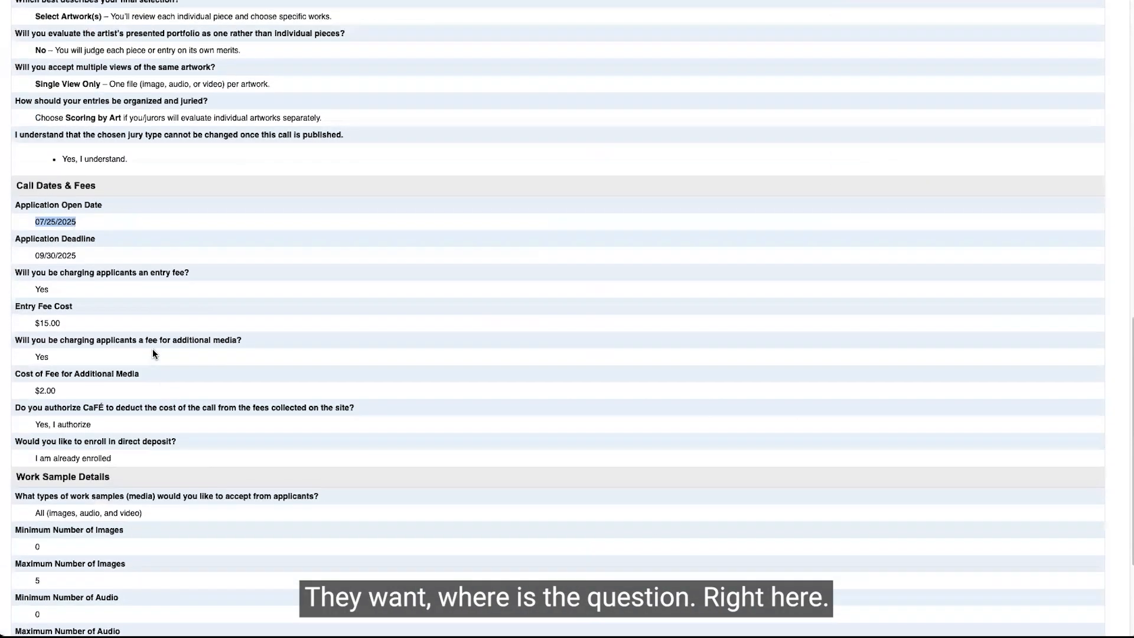
{"action": "left_click_drag", "start_coordinate": [124, 242], "coordinate": [53, 247]}
{"action": "scroll", "coordinate": [52, 247], "scroll_direction": "up", "scroll_amount": 1}
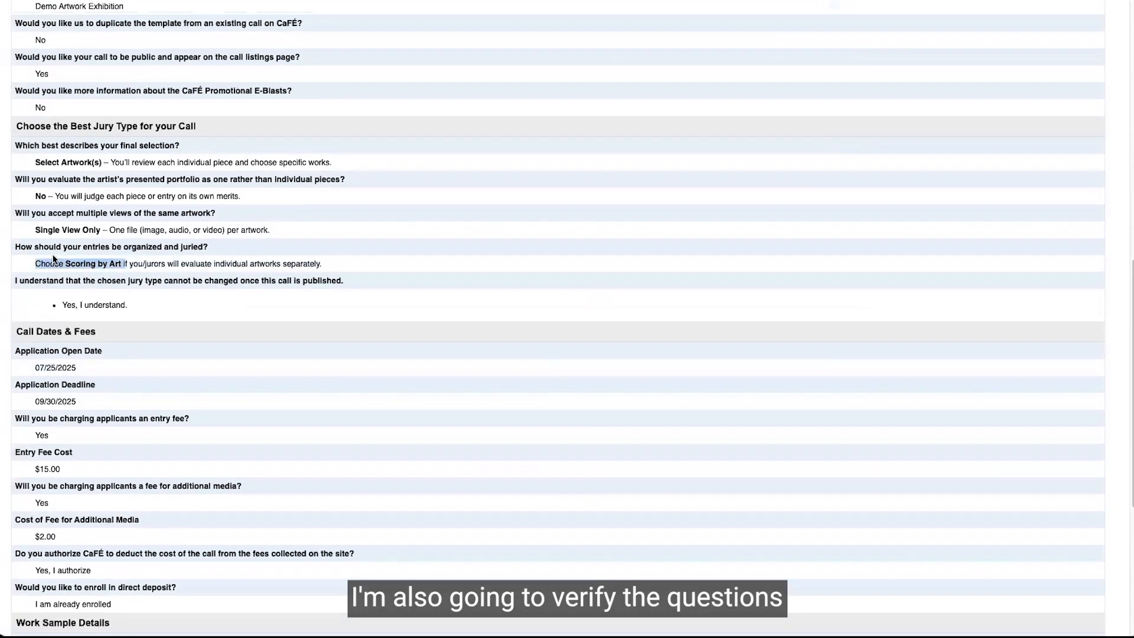
{"action": "left_click", "coordinate": [58, 158]}
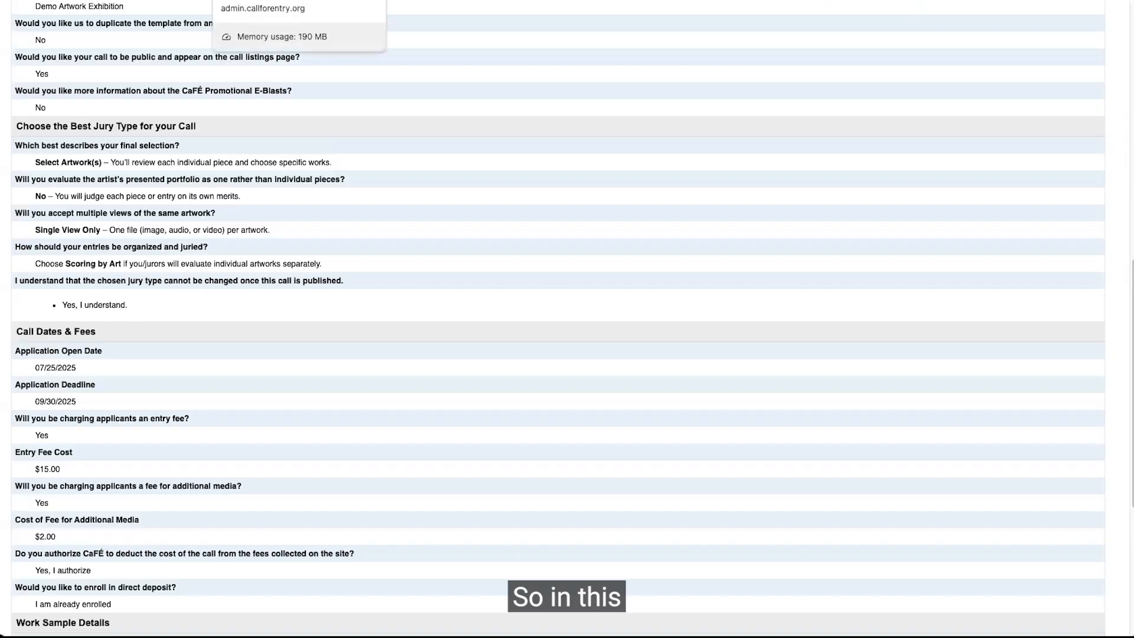
{"action": "left_click", "coordinate": [260, 1]}
Set both the jury type and jury scoring to Scoring by Art and save the jury scoring section.
{"action": "left_click", "coordinate": [634, 324]}
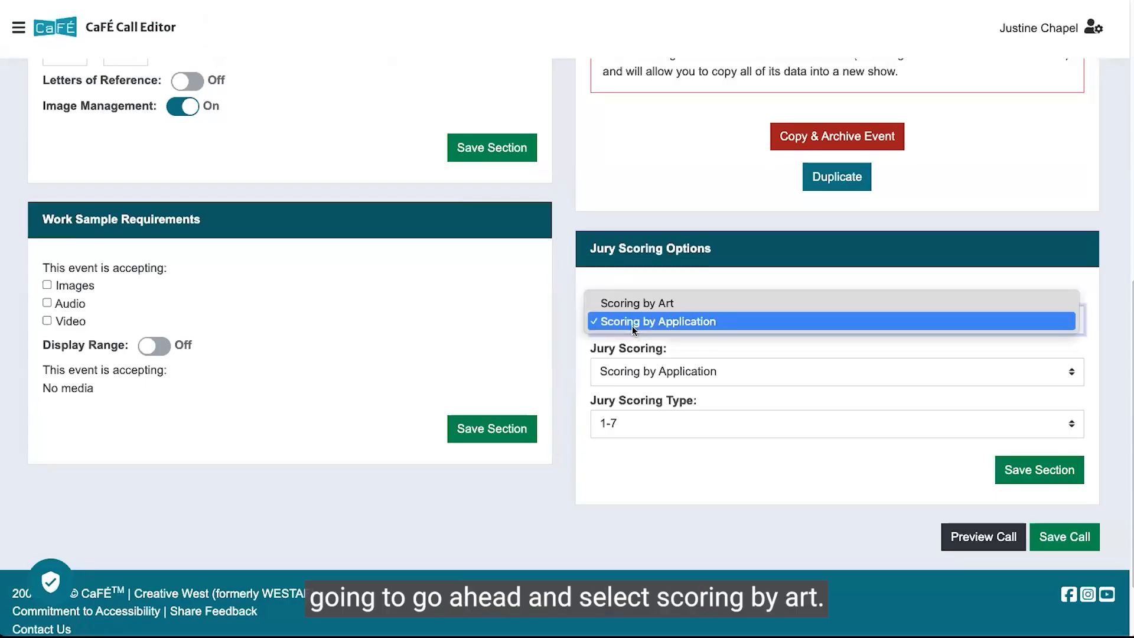
{"action": "left_click", "coordinate": [634, 302]}
{"action": "left_click", "coordinate": [654, 363]}
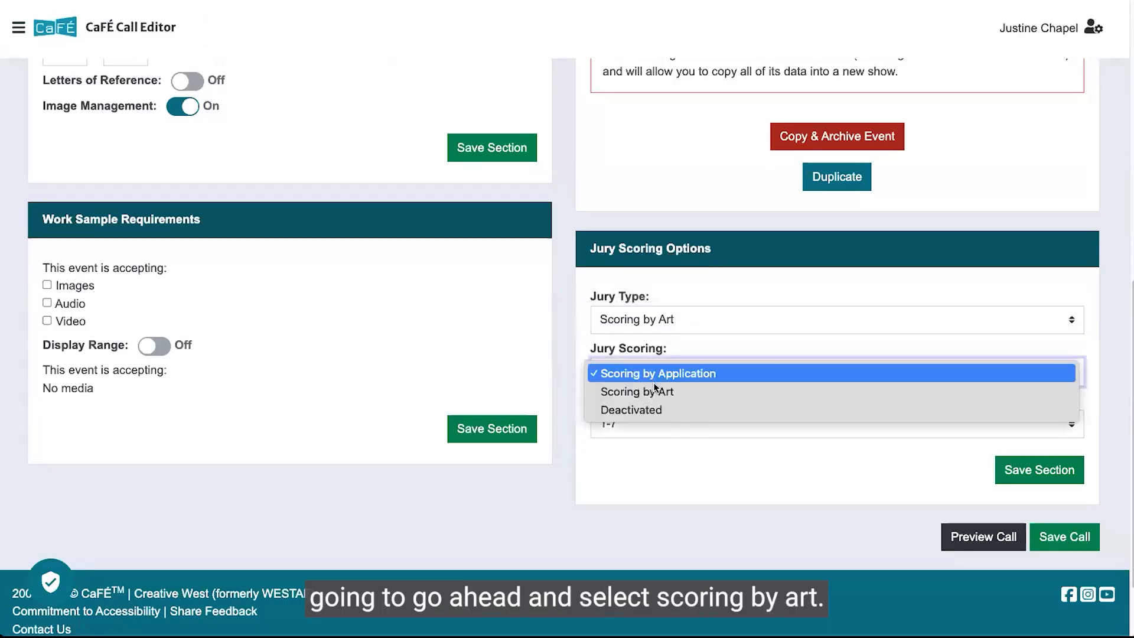
{"action": "left_click", "coordinate": [650, 392]}
{"action": "left_click", "coordinate": [1029, 470]}
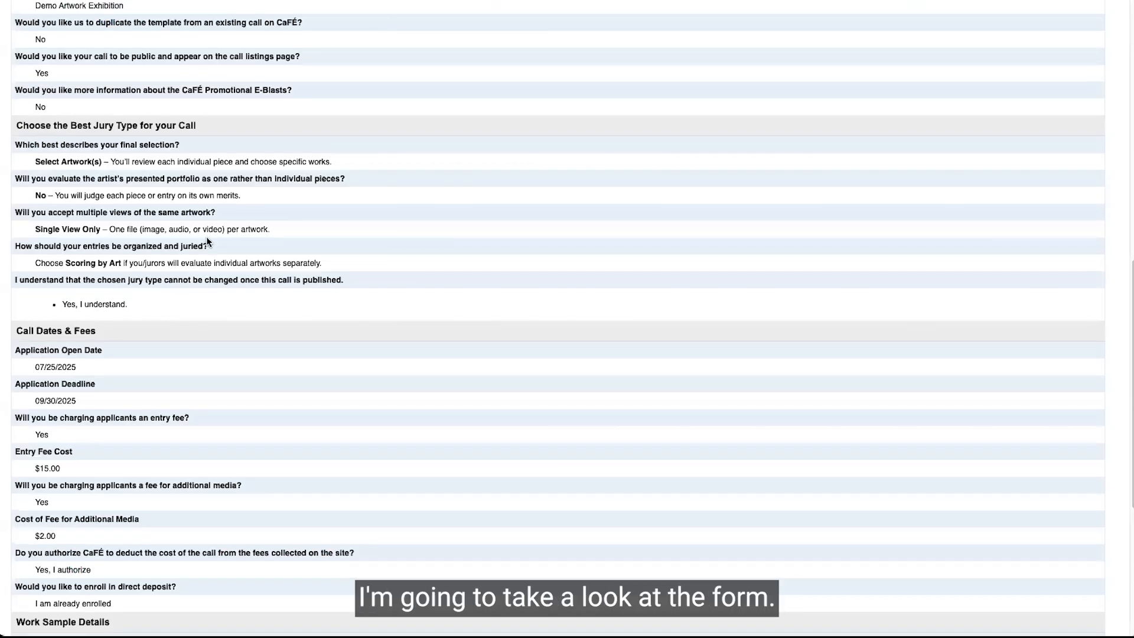
Accept images, audio and video with display range on, maximums of 5 each and an overall total of 1 to 5, then save the work sample requirements.
{"action": "scroll", "coordinate": [207, 236], "scroll_direction": "down", "scroll_amount": 4}
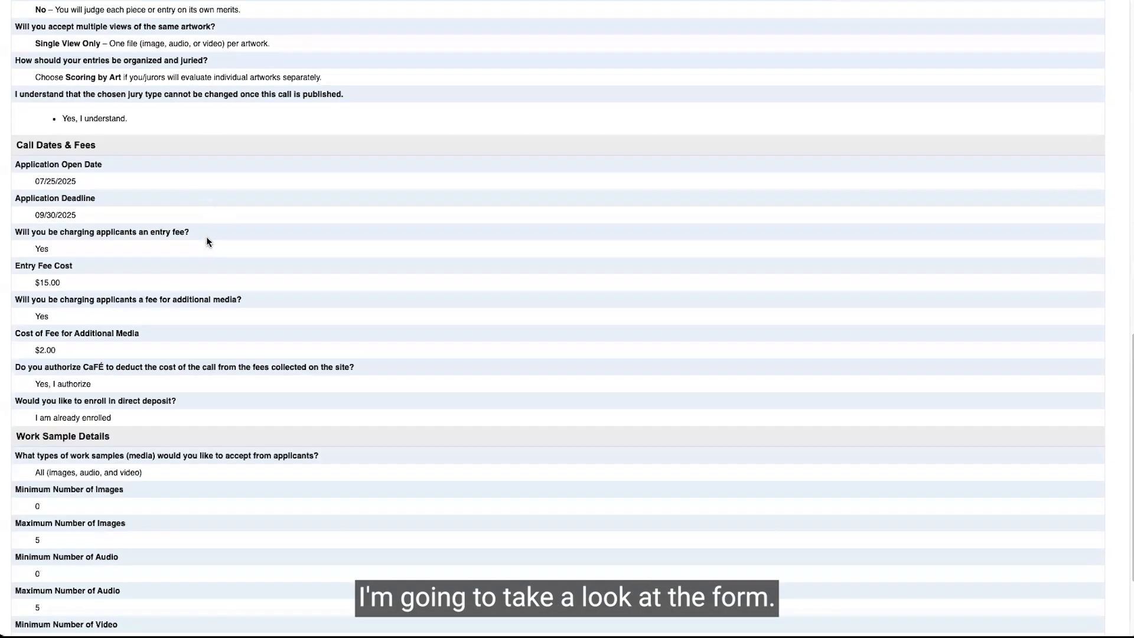
{"action": "scroll", "coordinate": [207, 237], "scroll_direction": "down", "scroll_amount": 2}
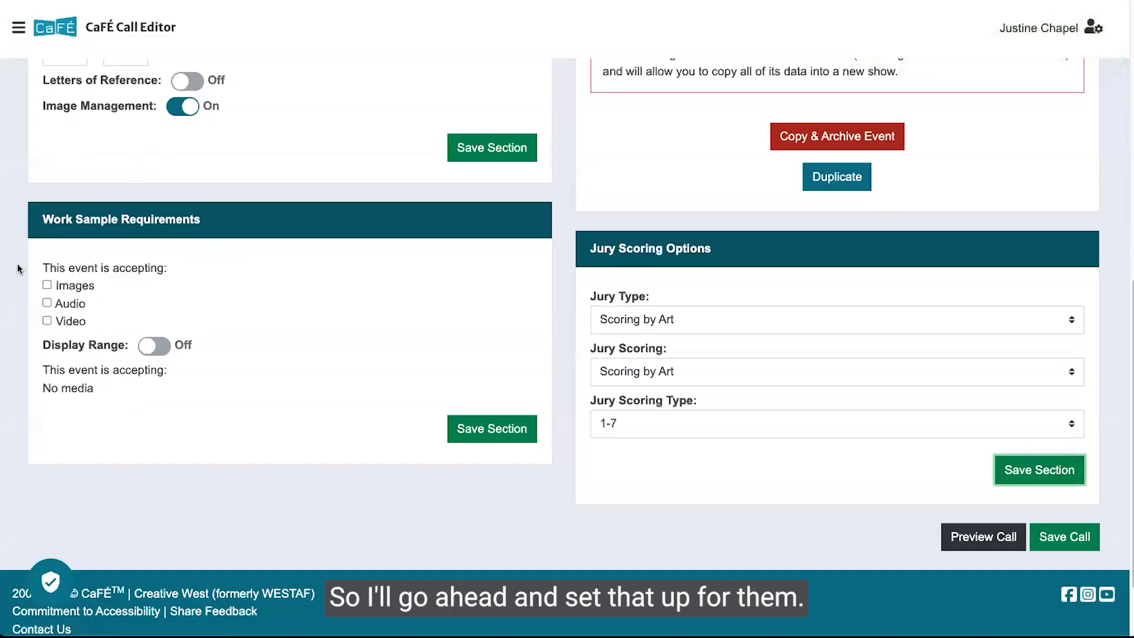
{"action": "left_click", "coordinate": [47, 285]}
{"action": "left_click", "coordinate": [47, 303]}
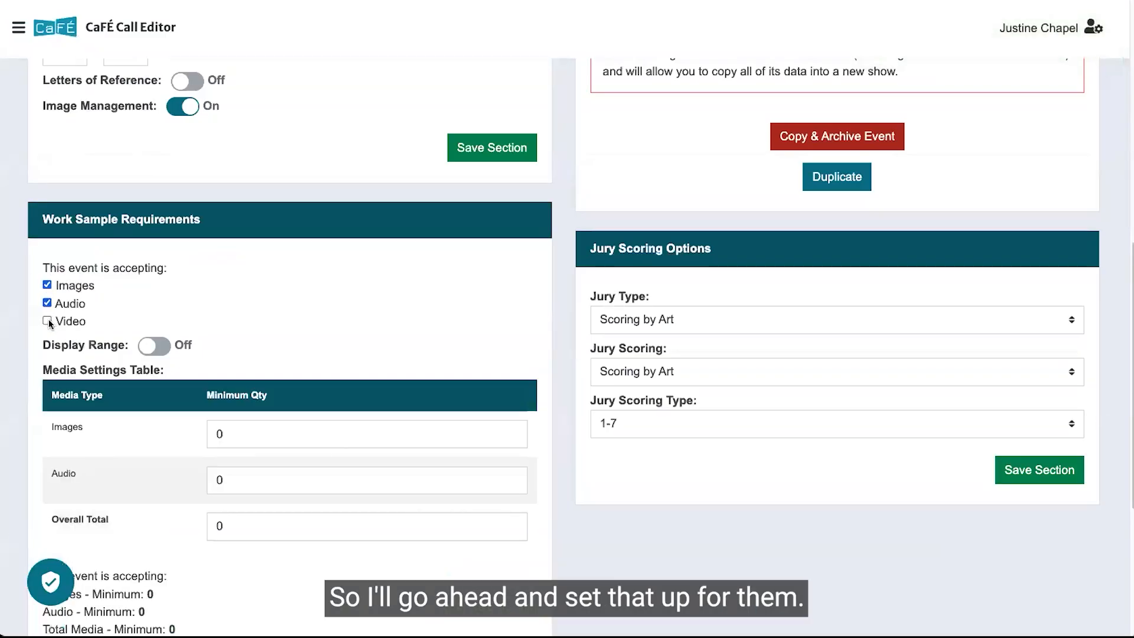
{"action": "left_click", "coordinate": [47, 320]}
{"action": "left_click", "coordinate": [151, 347]}
{"action": "left_click", "coordinate": [358, 436]}
{"action": "key", "text": "Down"}
{"action": "type", "text": "5"}
{"action": "left_click", "coordinate": [394, 478]}
{"action": "left_click", "coordinate": [388, 518]}
{"action": "key", "text": "BackSpace"}
{"action": "type", "text": "5"}
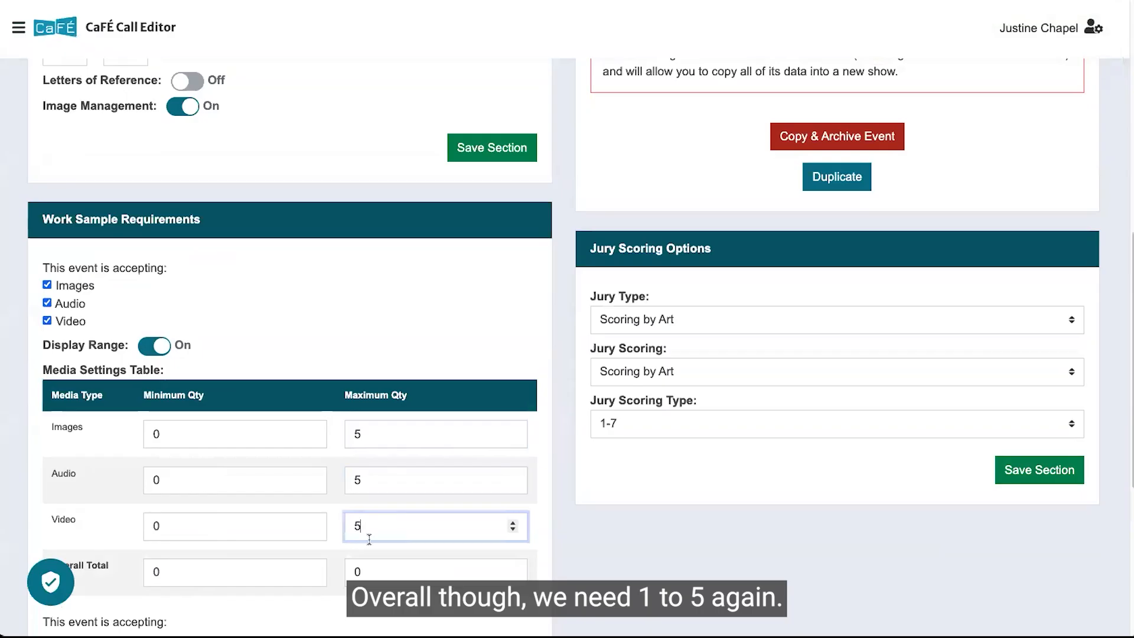
{"action": "left_click", "coordinate": [266, 570]}
{"action": "type", "text": "1"}
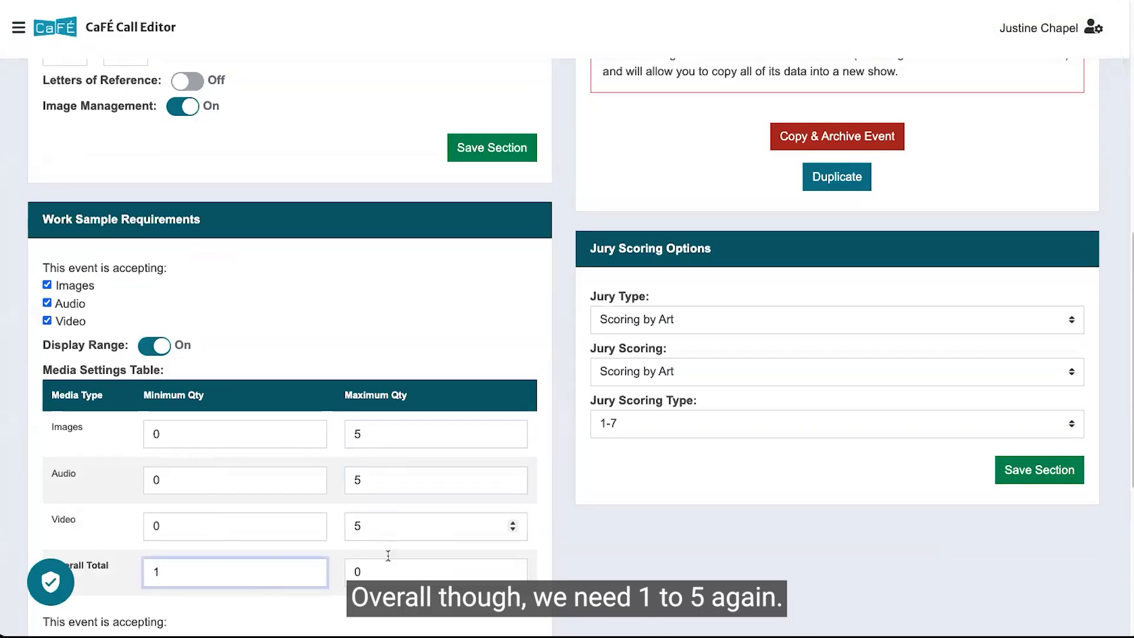
{"action": "left_click", "coordinate": [386, 573]}
{"action": "type", "text": "5"}
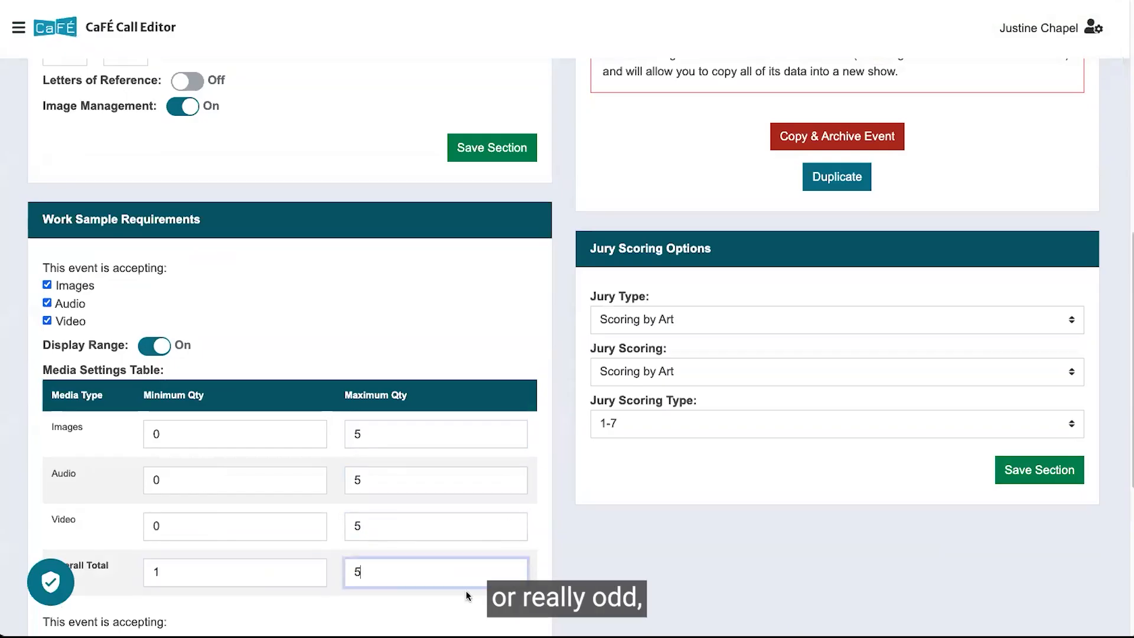
{"action": "left_click", "coordinate": [381, 352]}
{"action": "scroll", "coordinate": [382, 350], "scroll_direction": "down", "scroll_amount": 4}
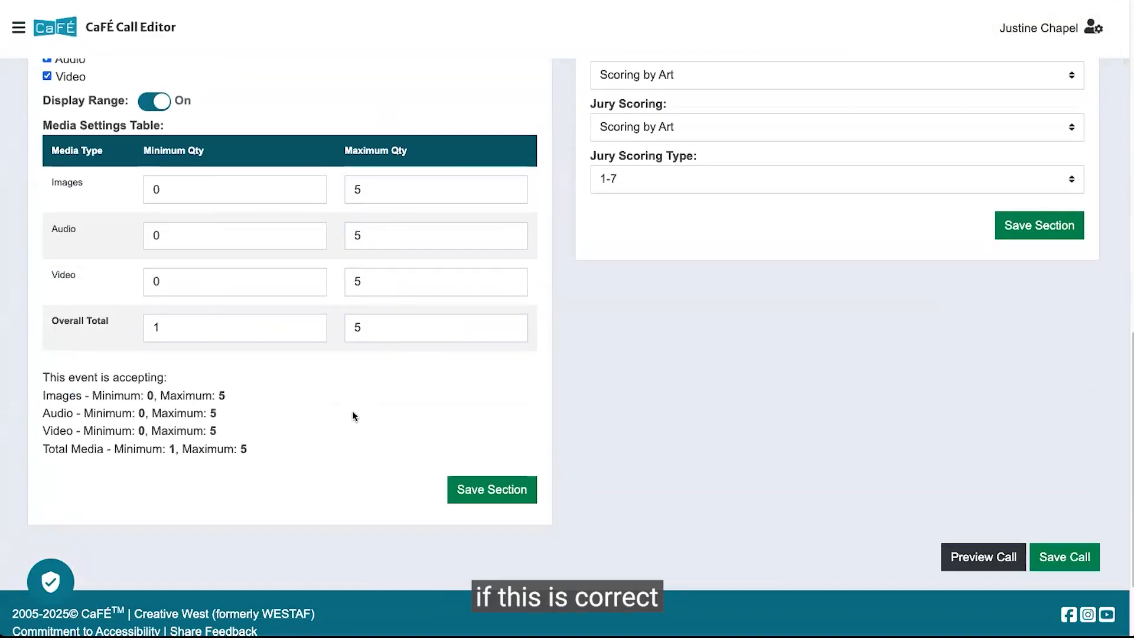
{"action": "left_click", "coordinate": [469, 486]}
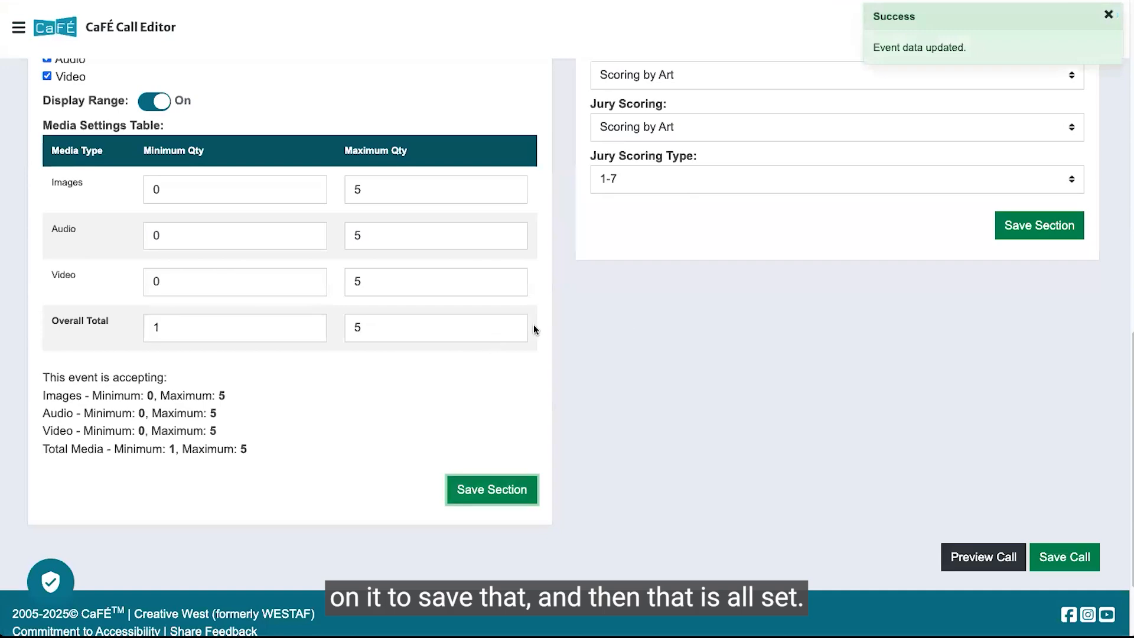
Review the jury type shown in the Event Information section.
{"action": "scroll", "coordinate": [901, 335], "scroll_direction": "up", "scroll_amount": 7}
{"action": "scroll", "coordinate": [901, 330], "scroll_direction": "up", "scroll_amount": 7}
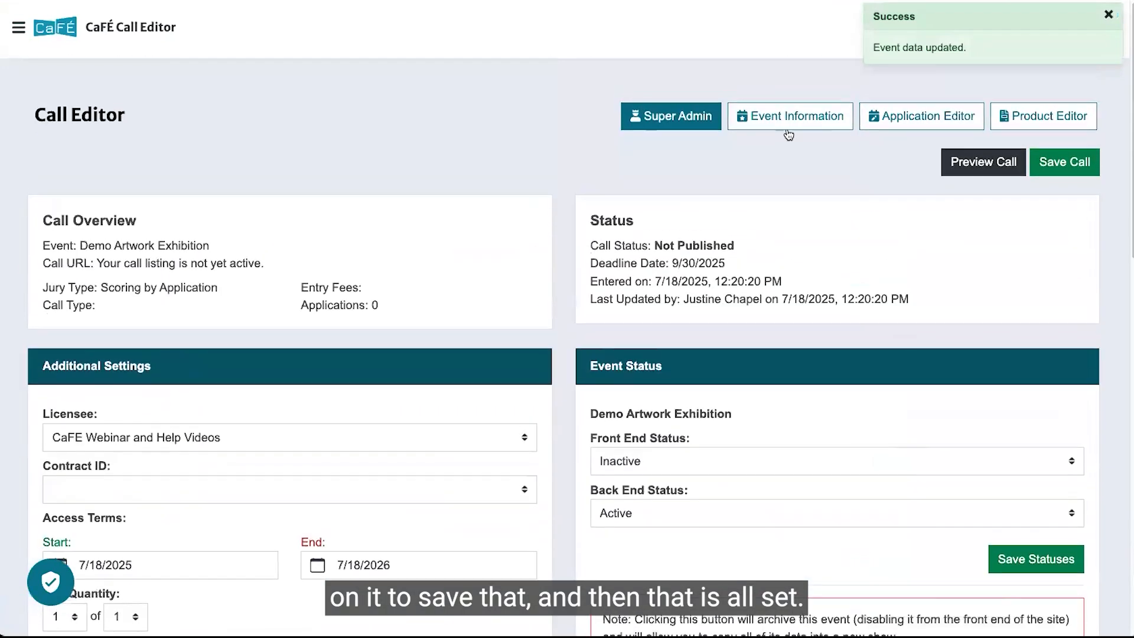
{"action": "left_click", "coordinate": [787, 126]}
{"action": "scroll", "coordinate": [774, 243], "scroll_direction": "down", "scroll_amount": 7}
{"action": "scroll", "coordinate": [774, 245], "scroll_direction": "down", "scroll_amount": 6}
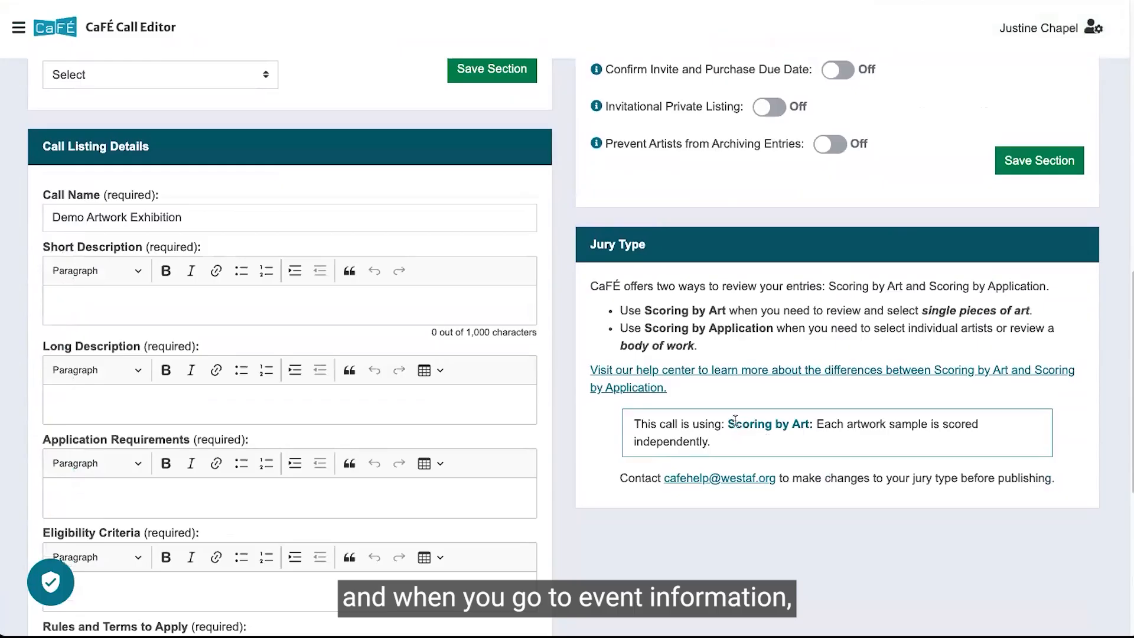
{"action": "left_click_drag", "start_coordinate": [728, 421], "coordinate": [748, 452]}
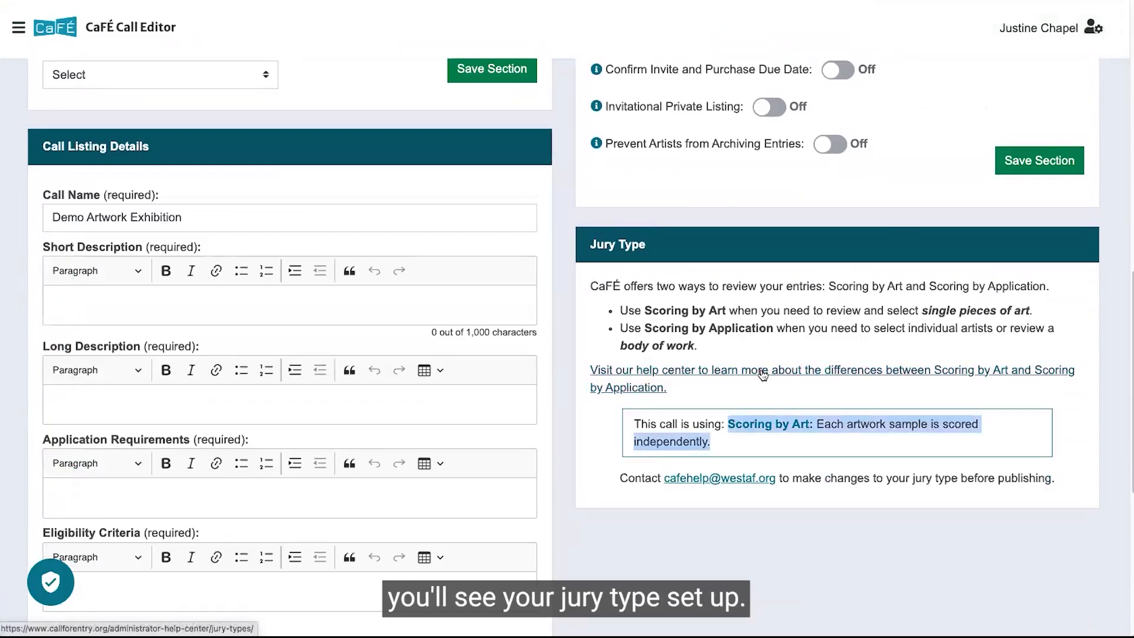
Review the work sample requirements in the Application Editor and the call's status.
{"action": "scroll", "coordinate": [763, 375], "scroll_direction": "up", "scroll_amount": 13}
{"action": "left_click", "coordinate": [921, 127]}
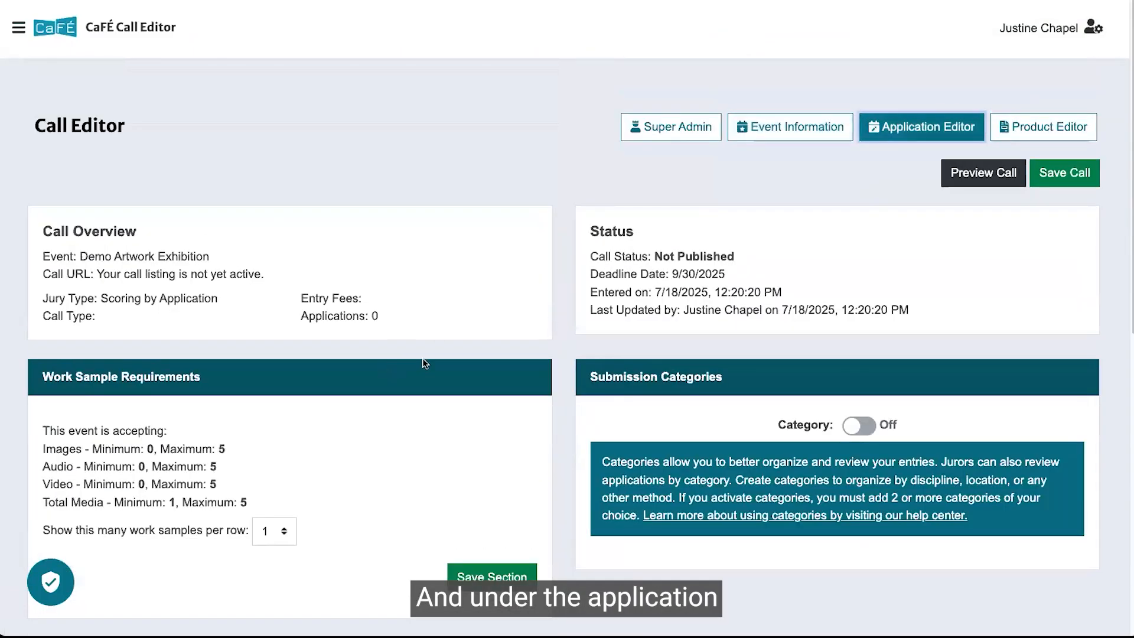
{"action": "scroll", "coordinate": [139, 341], "scroll_direction": "down", "scroll_amount": 1}
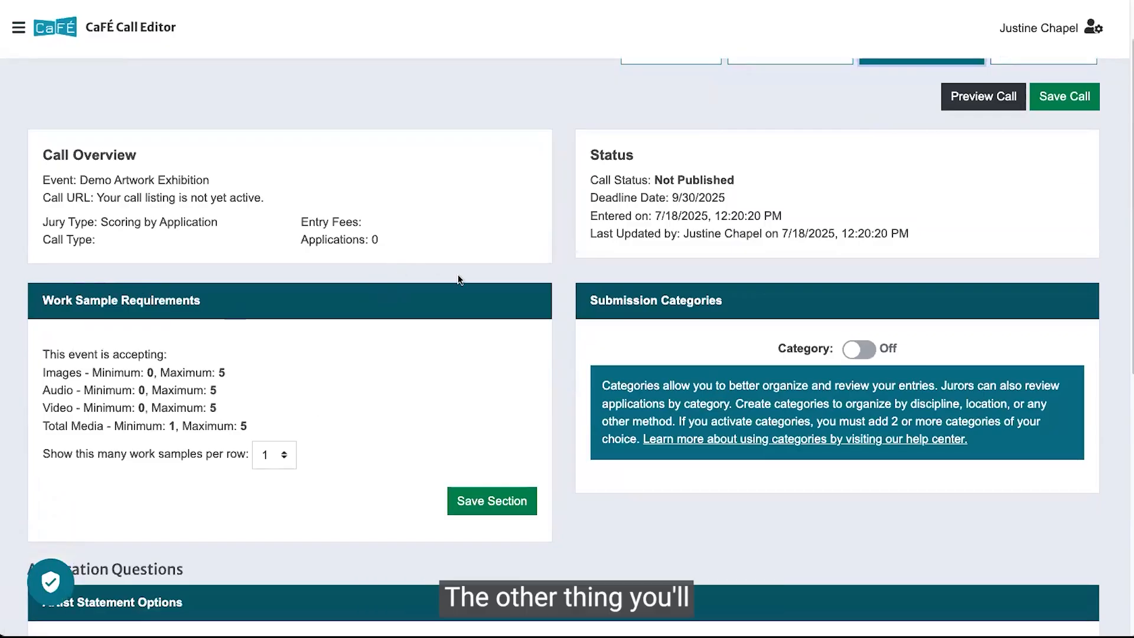
{"action": "scroll", "coordinate": [677, 172], "scroll_direction": "up", "scroll_amount": 1}
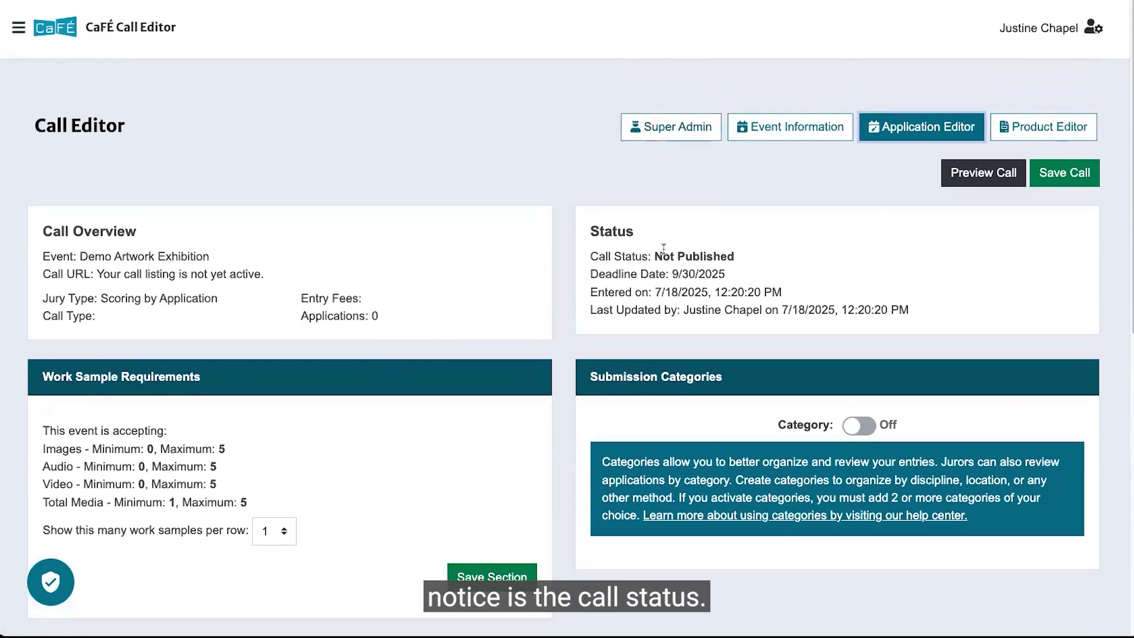
{"action": "left_click_drag", "start_coordinate": [654, 256], "coordinate": [736, 258]}
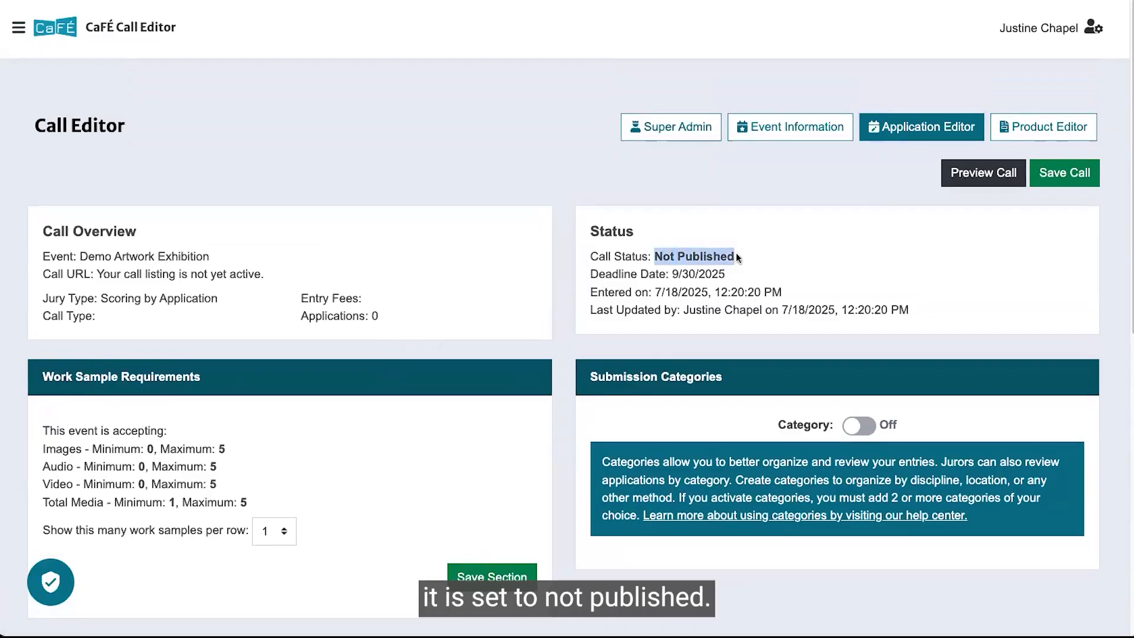
Set the event's front end status to Pending, save the statuses, and reload the page to check the call status.
{"action": "left_click", "coordinate": [693, 134]}
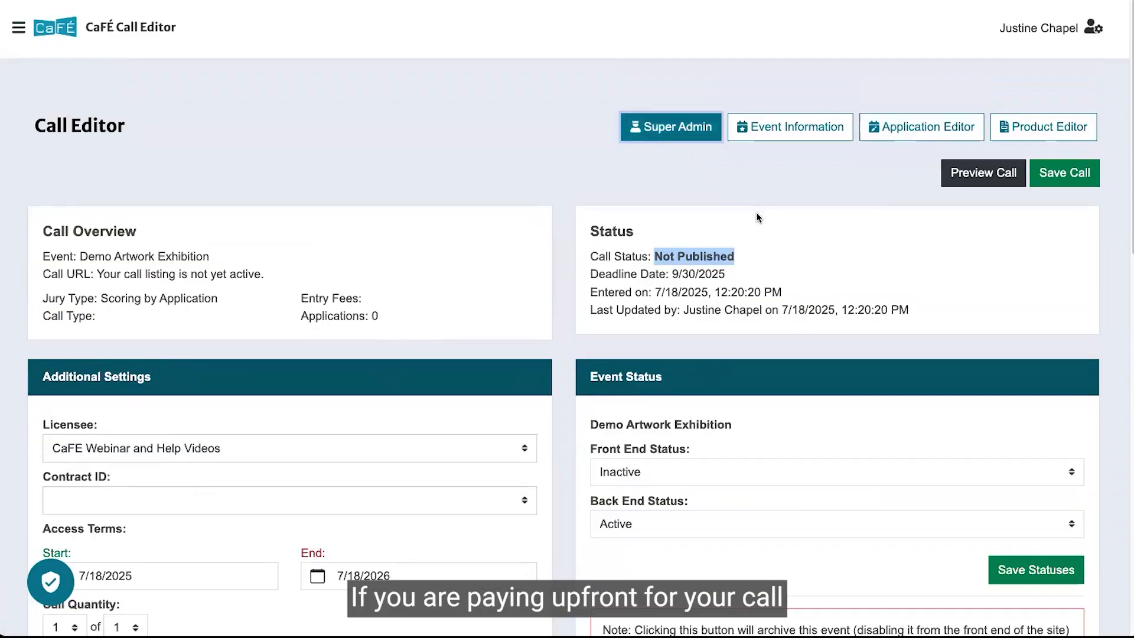
{"action": "scroll", "coordinate": [755, 217], "scroll_direction": "down", "scroll_amount": 1}
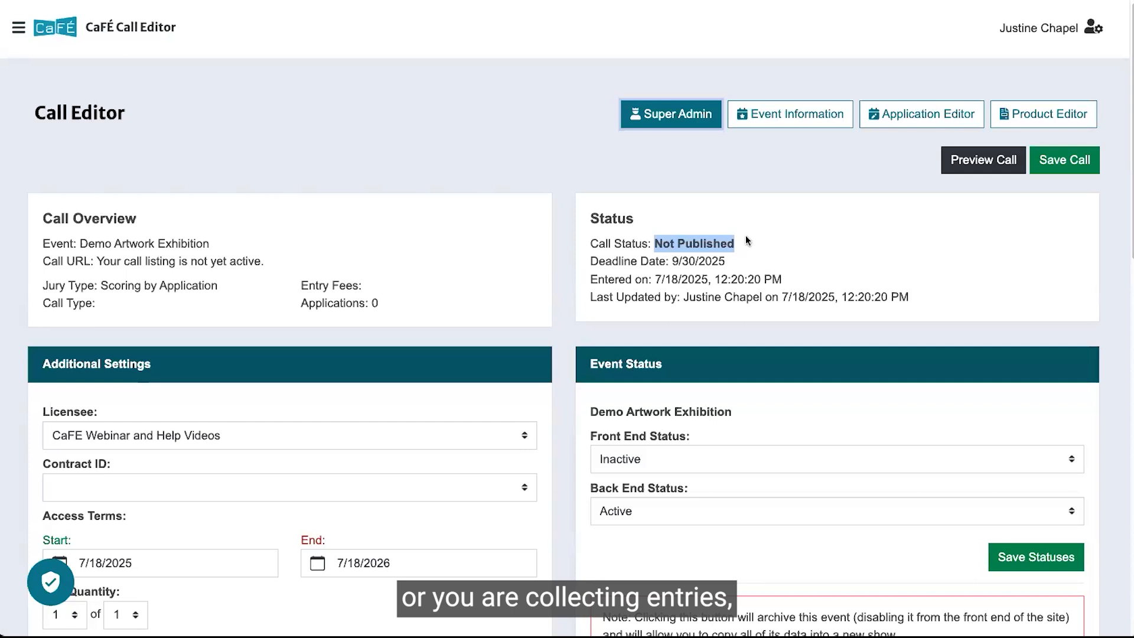
{"action": "scroll", "coordinate": [715, 414], "scroll_direction": "down", "scroll_amount": 1}
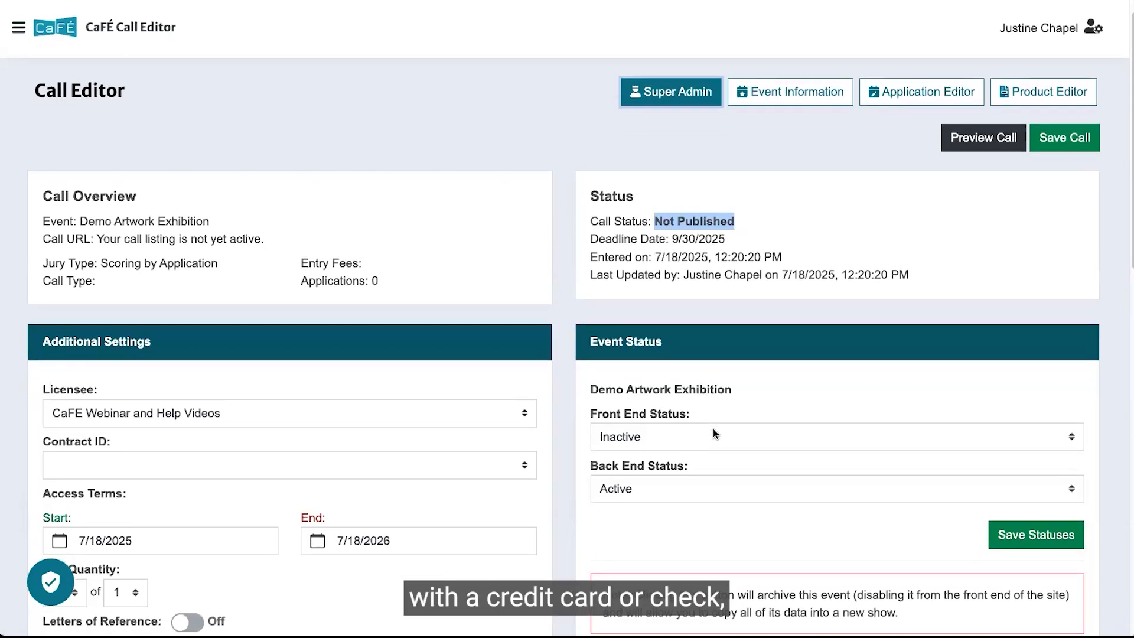
{"action": "left_click", "coordinate": [710, 431]}
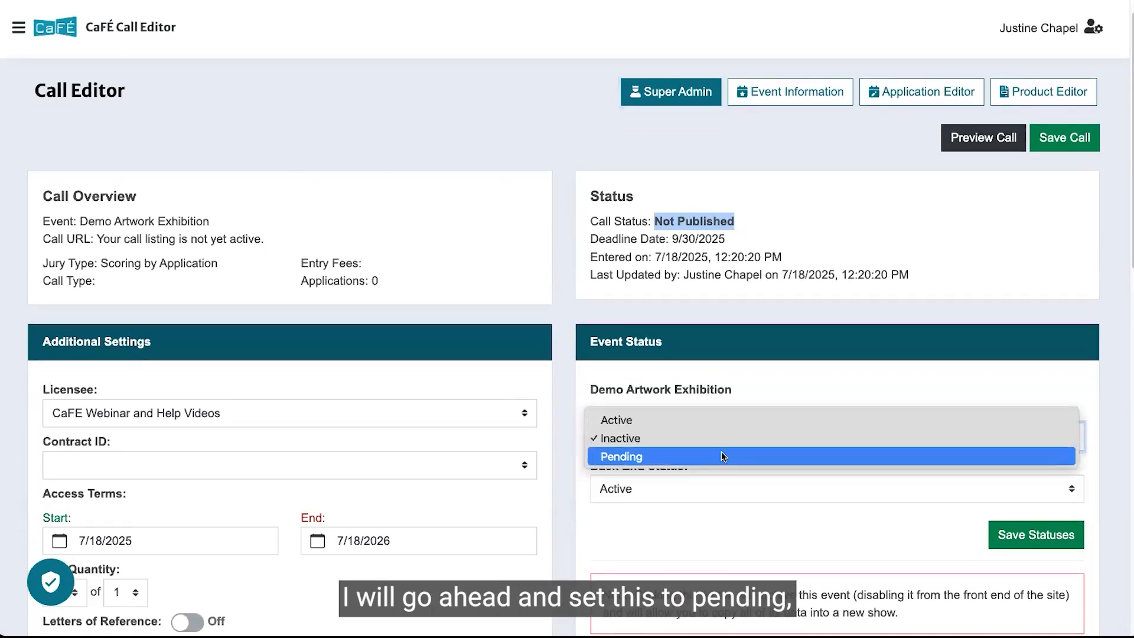
{"action": "left_click", "coordinate": [752, 455]}
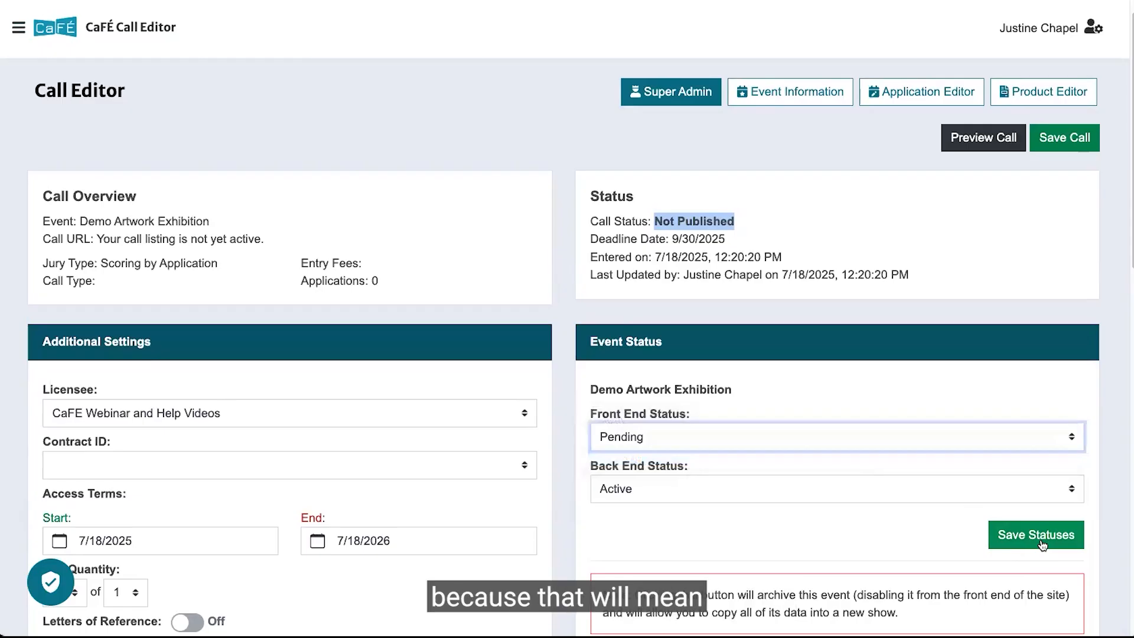
{"action": "left_click", "coordinate": [1041, 542]}
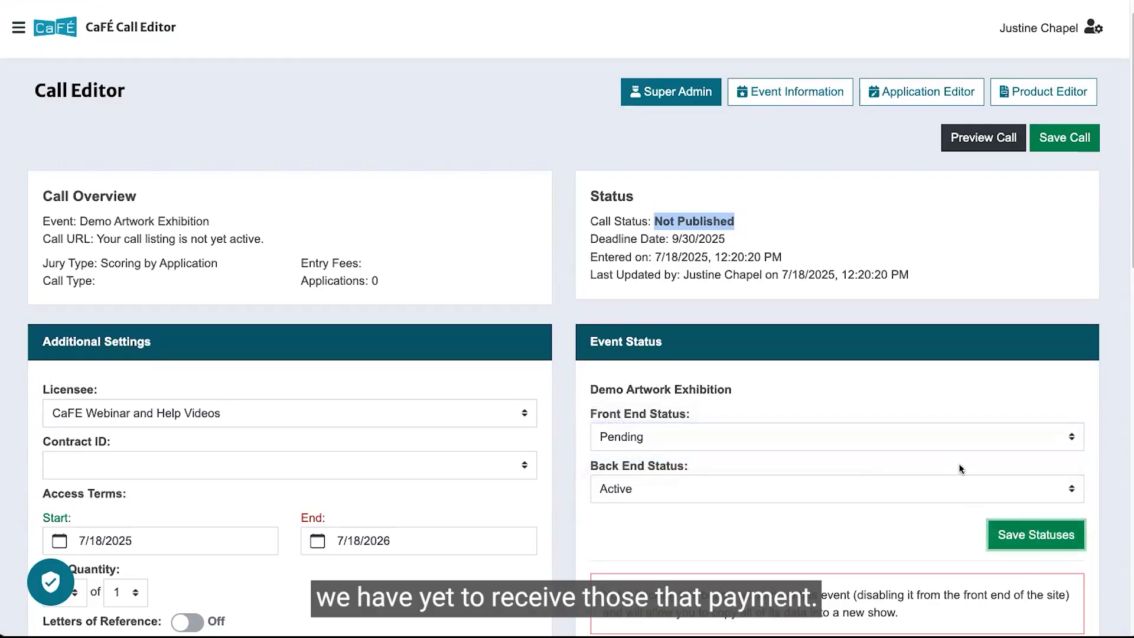
{"action": "key", "text": "F5"}
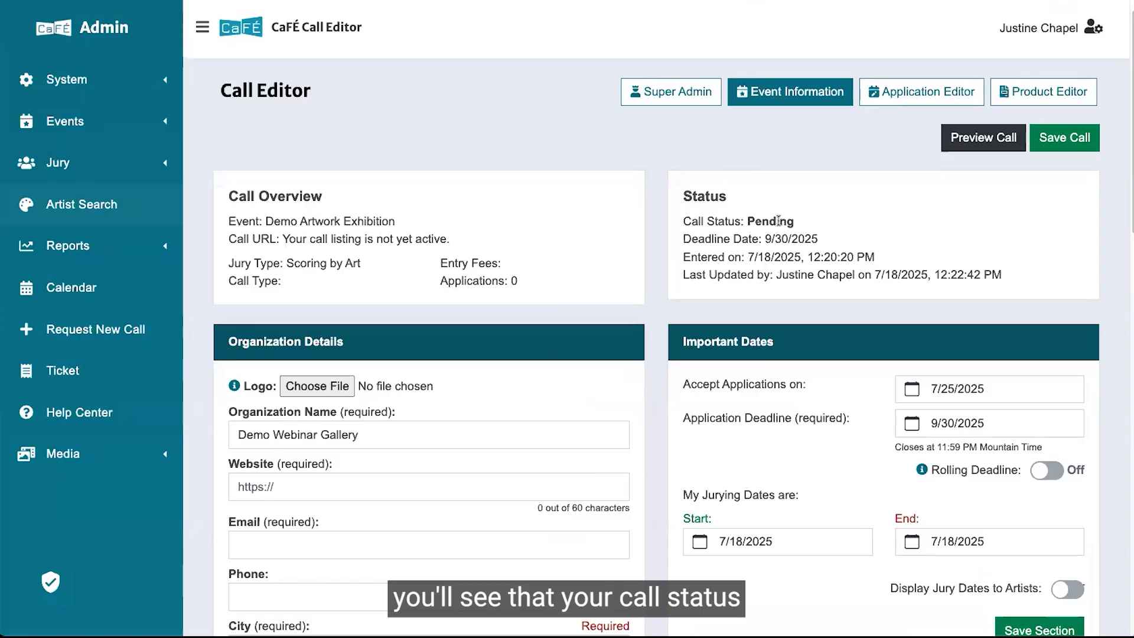
{"action": "left_click_drag", "start_coordinate": [780, 221], "coordinate": [756, 221]}
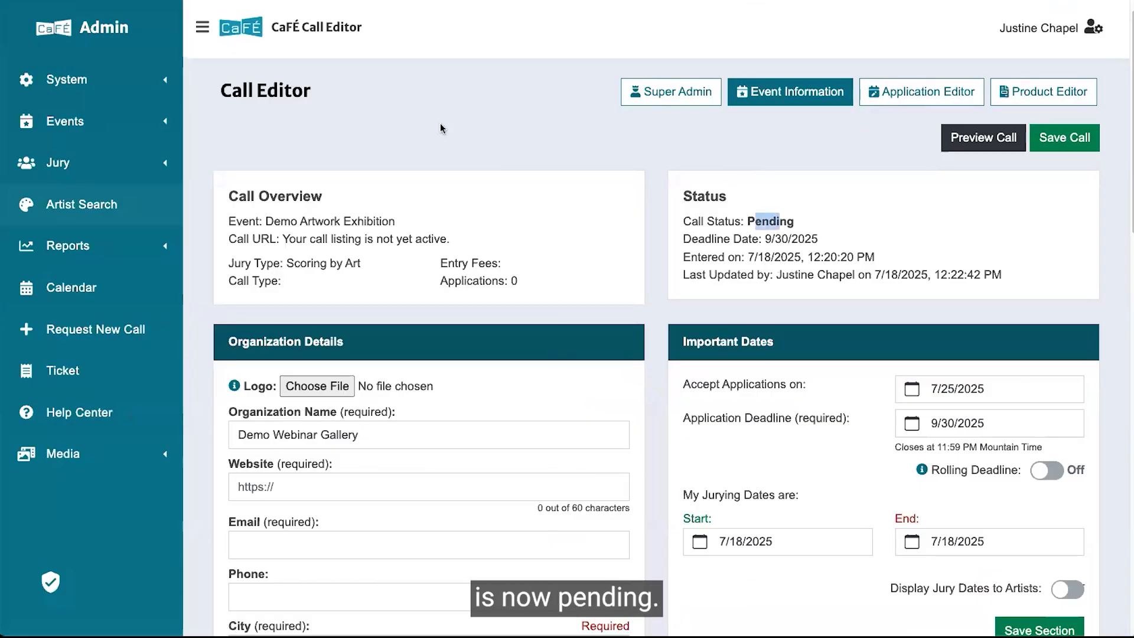
Set the front end status back to Inactive and save the statuses.
{"action": "left_click", "coordinate": [633, 105]}
{"action": "left_click", "coordinate": [732, 485]}
{"action": "left_click", "coordinate": [716, 439]}
{"action": "left_click", "coordinate": [716, 436]}
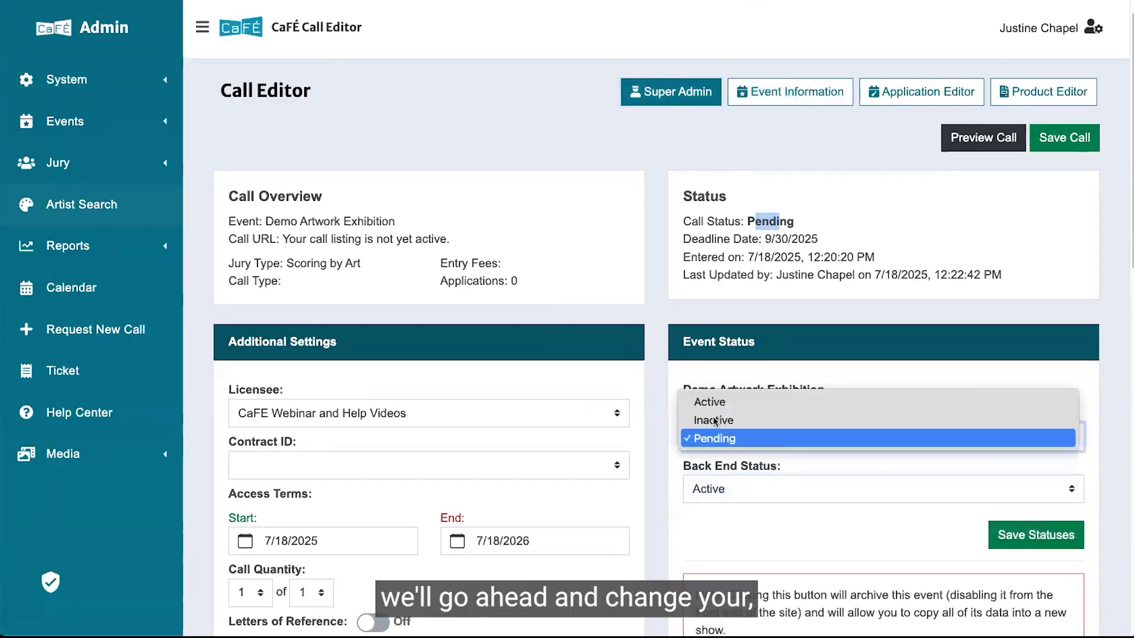
{"action": "left_click", "coordinate": [715, 421]}
{"action": "left_click", "coordinate": [1040, 538]}
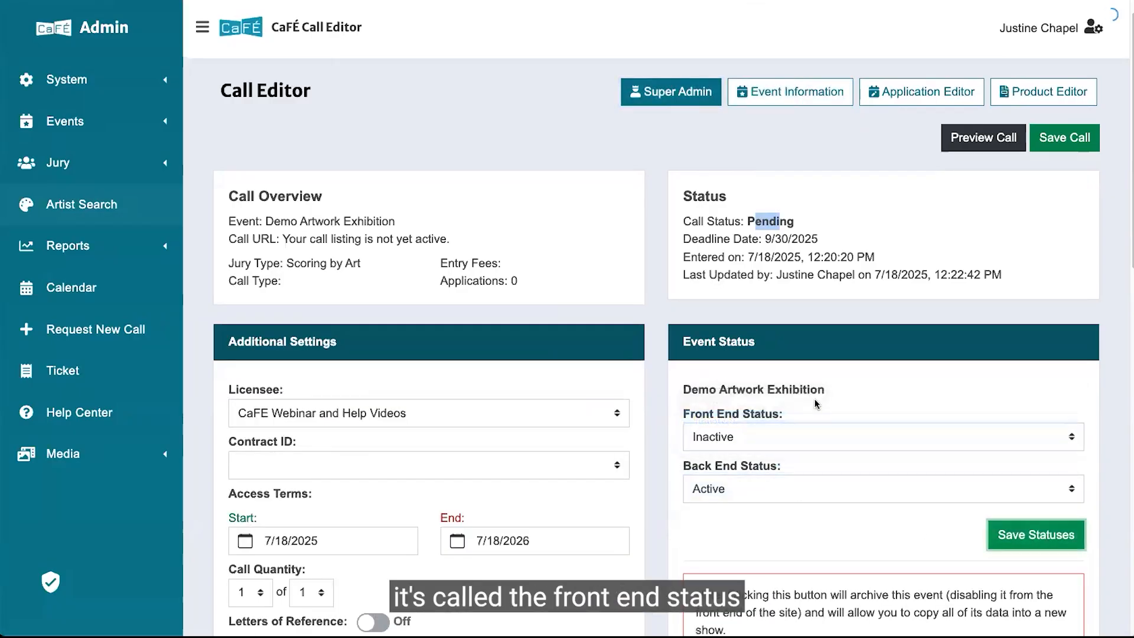
{"action": "left_click_drag", "start_coordinate": [745, 220], "coordinate": [836, 223]}
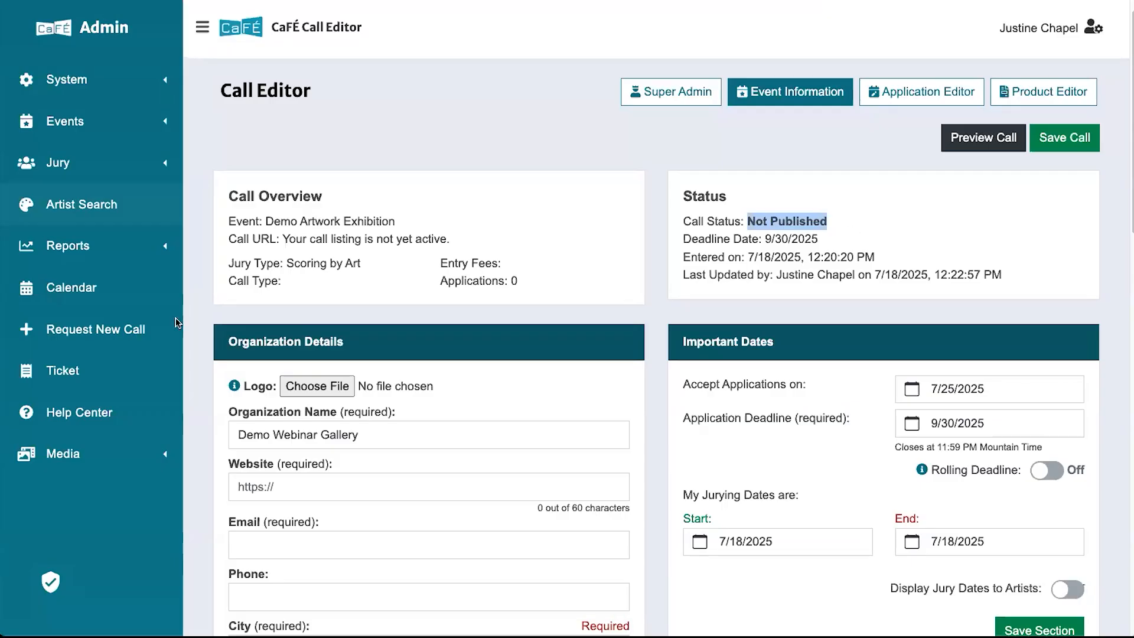
Open the Product Editor and review the request form's entry fee and additional media fee.
{"action": "left_click", "coordinate": [895, 95]}
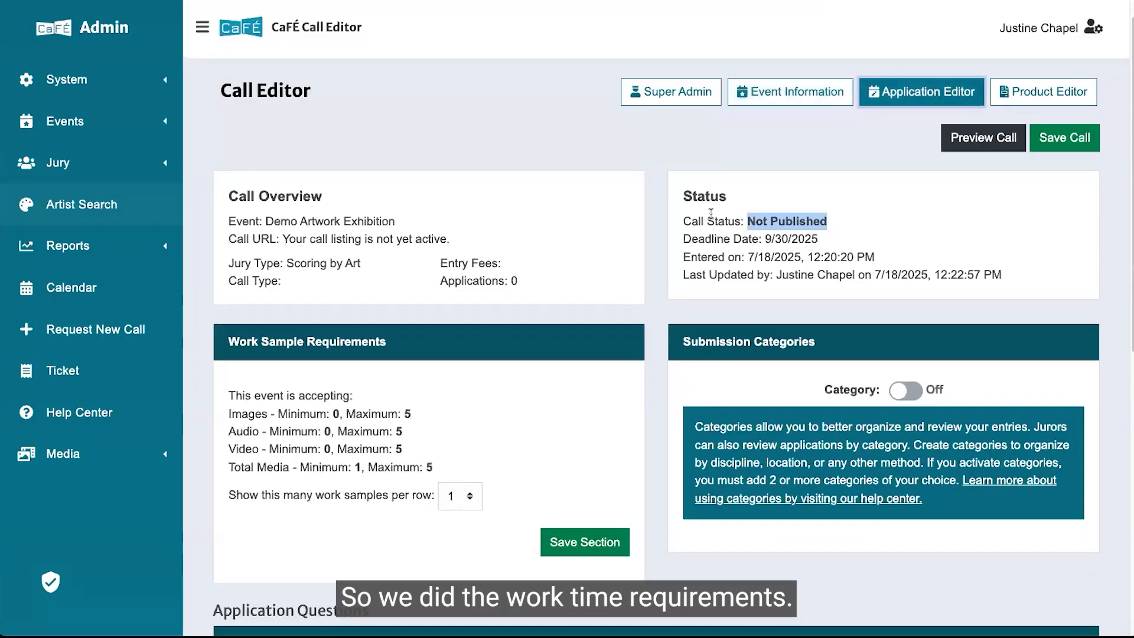
{"action": "left_click", "coordinate": [1004, 94]}
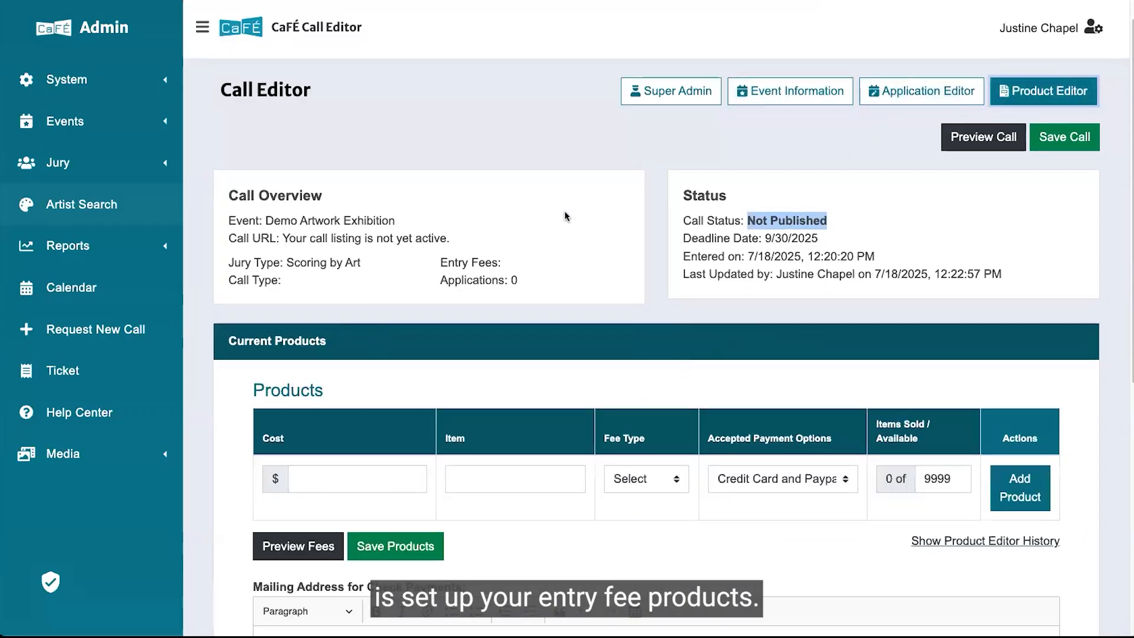
{"action": "scroll", "coordinate": [695, 171], "scroll_direction": "down", "scroll_amount": 3}
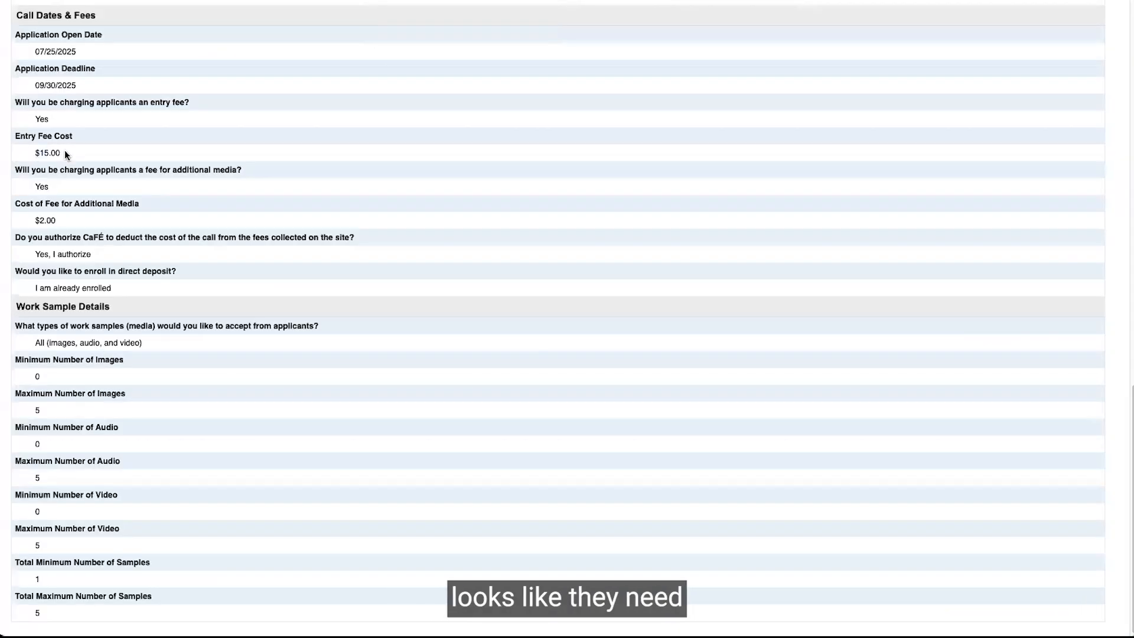
{"action": "left_click_drag", "start_coordinate": [56, 220], "coordinate": [34, 222]}
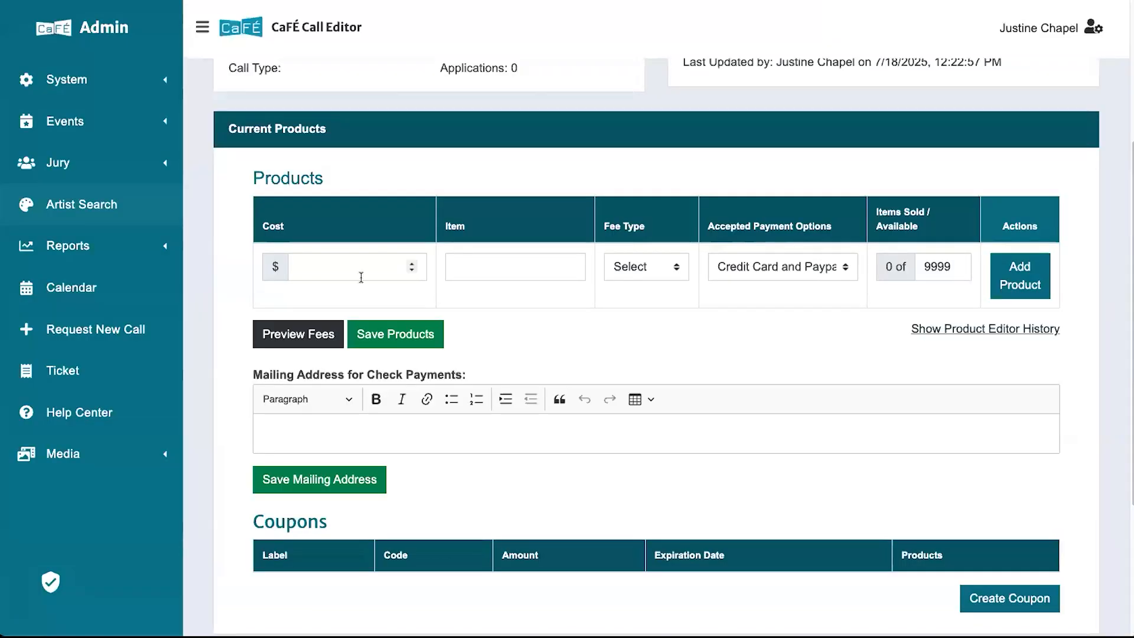
Add a $15.00 product named Entry Fee with the Entry Fee fee type.
{"action": "left_click", "coordinate": [360, 269]}
{"action": "type", "text": "15.00"}
{"action": "key", "text": "Tab"}
{"action": "type", "text": "Entry"}
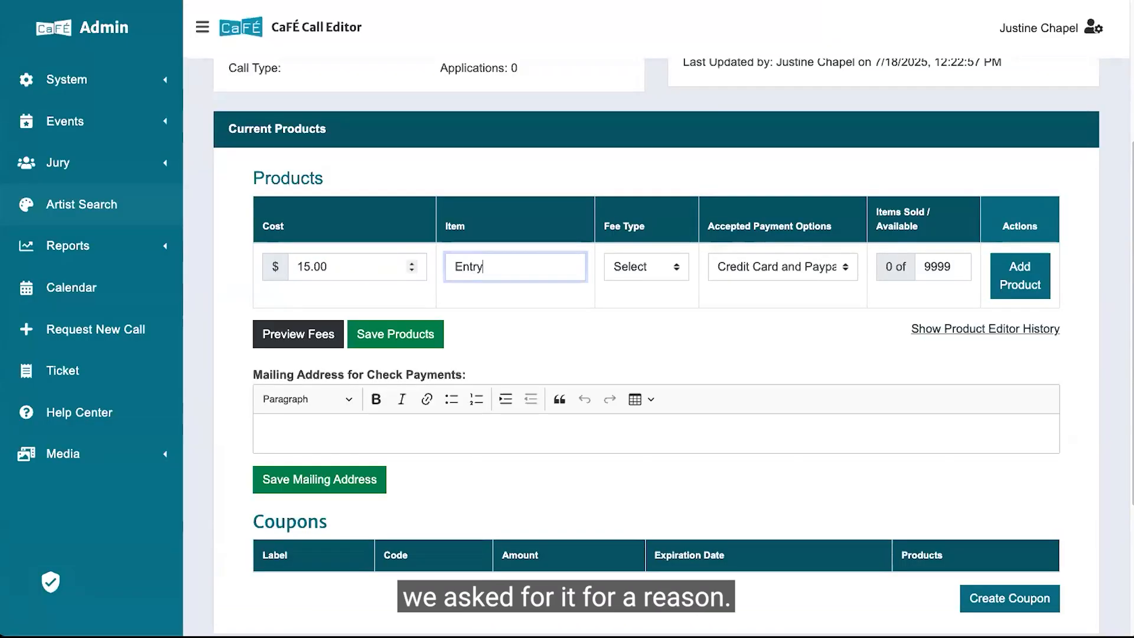
{"action": "left_click", "coordinate": [648, 267]}
{"action": "left_click", "coordinate": [630, 271]}
{"action": "left_click", "coordinate": [1033, 282]}
{"action": "left_click", "coordinate": [491, 267]}
{"action": "type", "text": "Fee"}
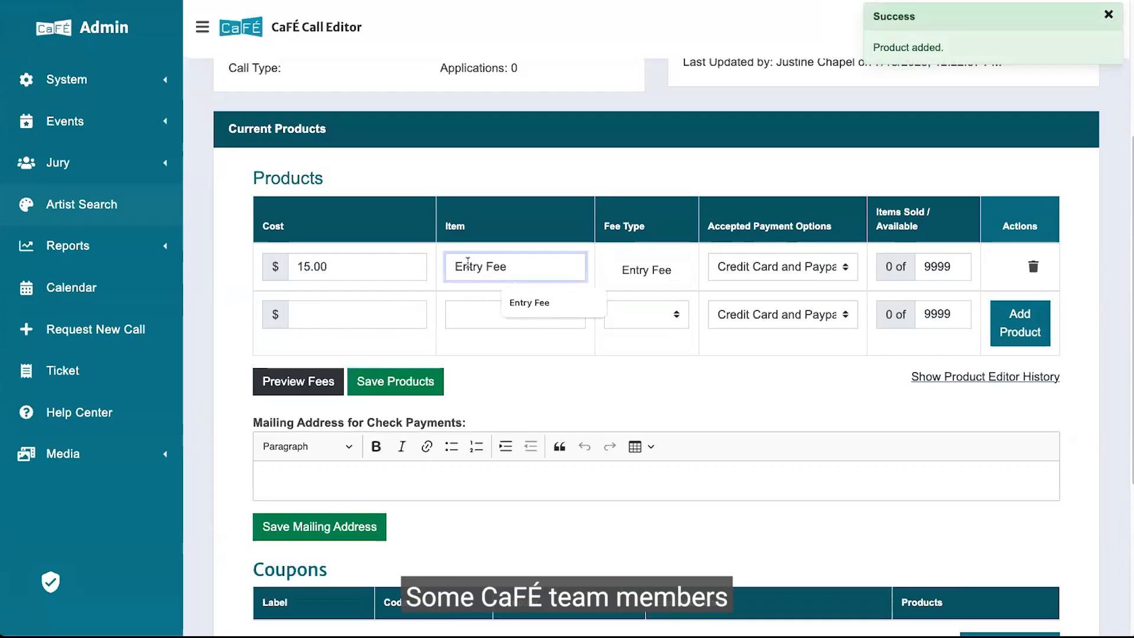
{"action": "left_click_drag", "start_coordinate": [458, 264], "coordinate": [510, 260]}
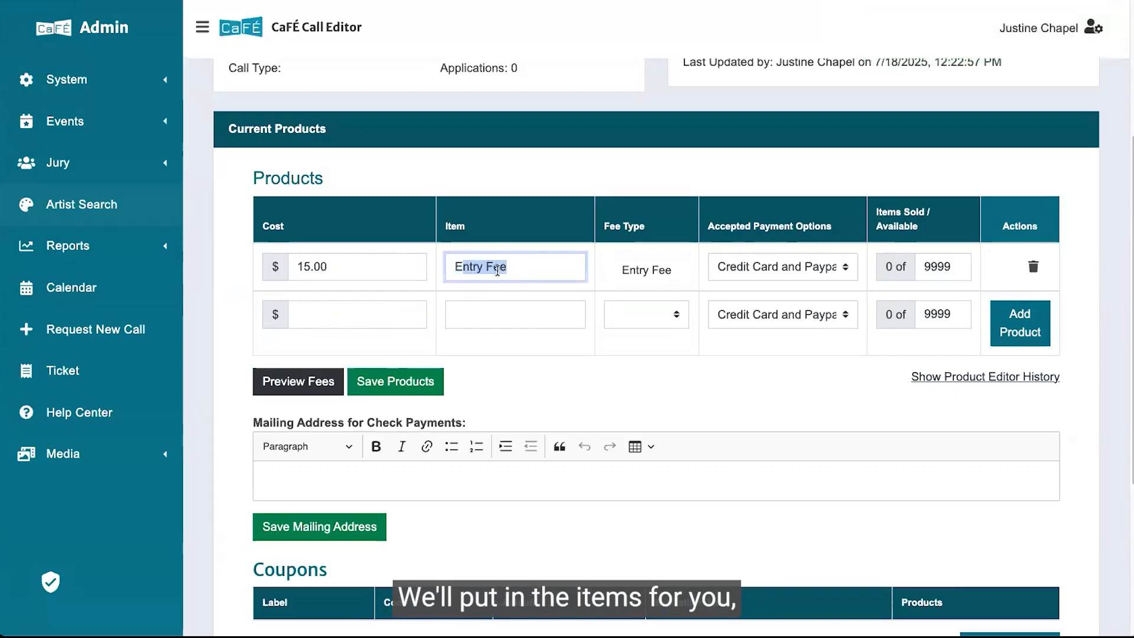
Add a $2.00 product named Media Fee with the Media Fee fee type.
{"action": "left_click", "coordinate": [322, 316]}
{"action": "type", "text": "2"}
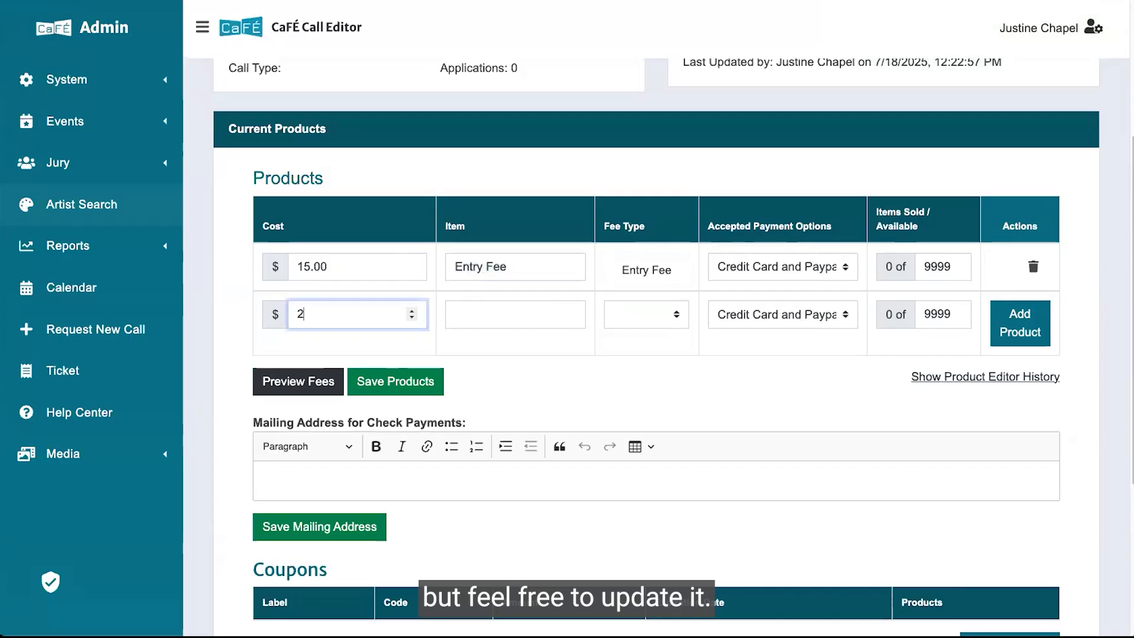
{"action": "type", "text": ".00"}
{"action": "left_click", "coordinate": [515, 309]}
{"action": "type", "text": "Emdia F"}
{"action": "key", "text": "BackSpace"}
{"action": "key", "text": "BackSpace"}
{"action": "key", "text": "BackSpace"}
{"action": "key", "text": "BackSpace"}
{"action": "key", "text": "BackSpace"}
{"action": "key", "text": "BackSpace"}
{"action": "key", "text": "BackSpace"}
{"action": "type", "text": "Mefia"}
{"action": "key", "text": "BackSpace"}
{"action": "key", "text": "BackSpace"}
{"action": "key", "text": "BackSpace"}
{"action": "type", "text": "dia Fee"}
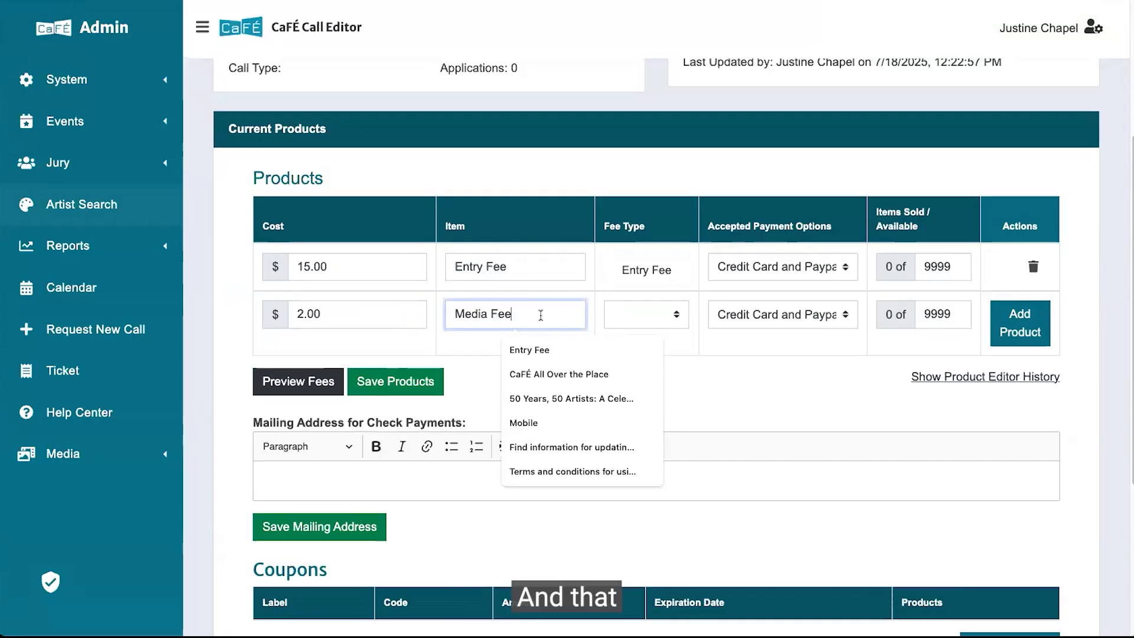
{"action": "left_click", "coordinate": [682, 334]}
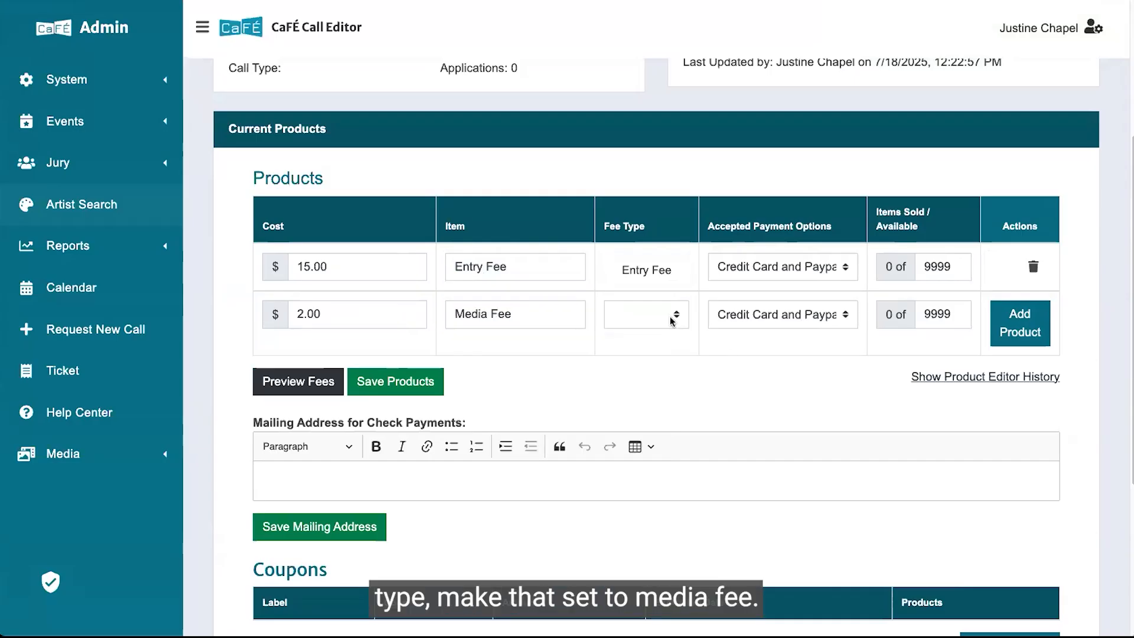
{"action": "left_click", "coordinate": [672, 321]}
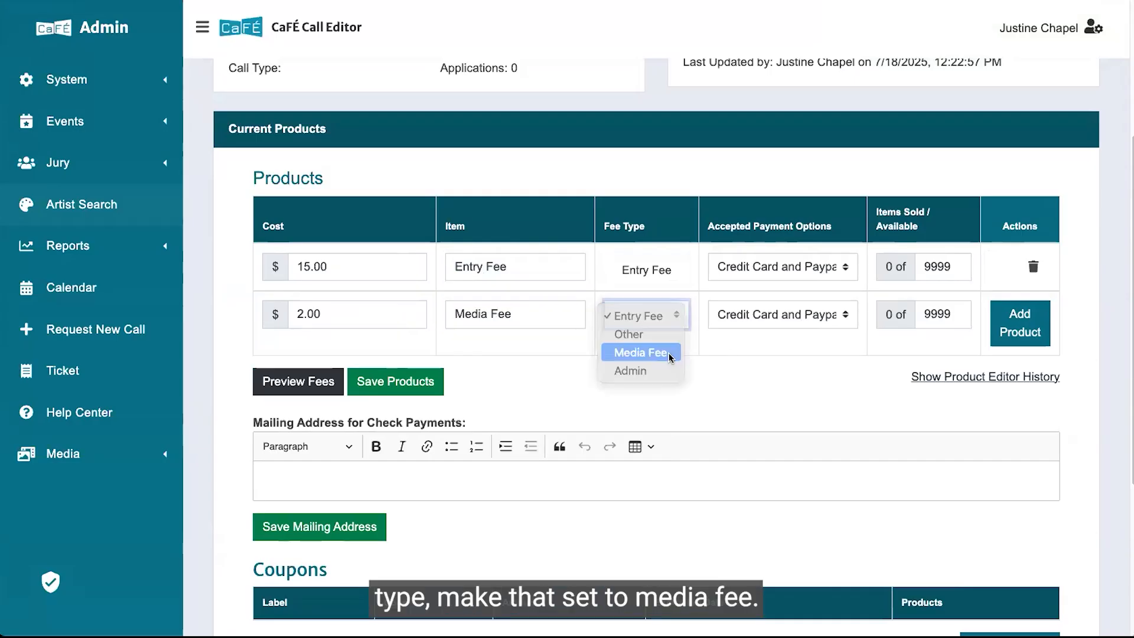
{"action": "left_click", "coordinate": [660, 351]}
{"action": "left_click", "coordinate": [1028, 326]}
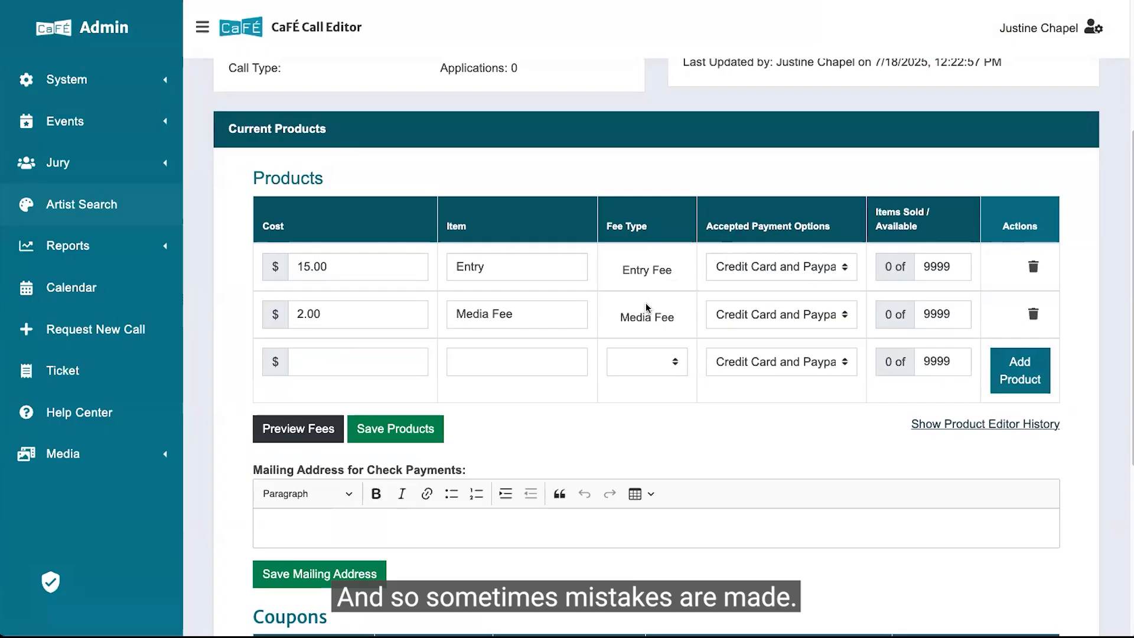
Open the New Call Request form in a new tab and review its question about duplicating an existing call's template.
{"action": "scroll", "coordinate": [646, 308], "scroll_direction": "up", "scroll_amount": 2}
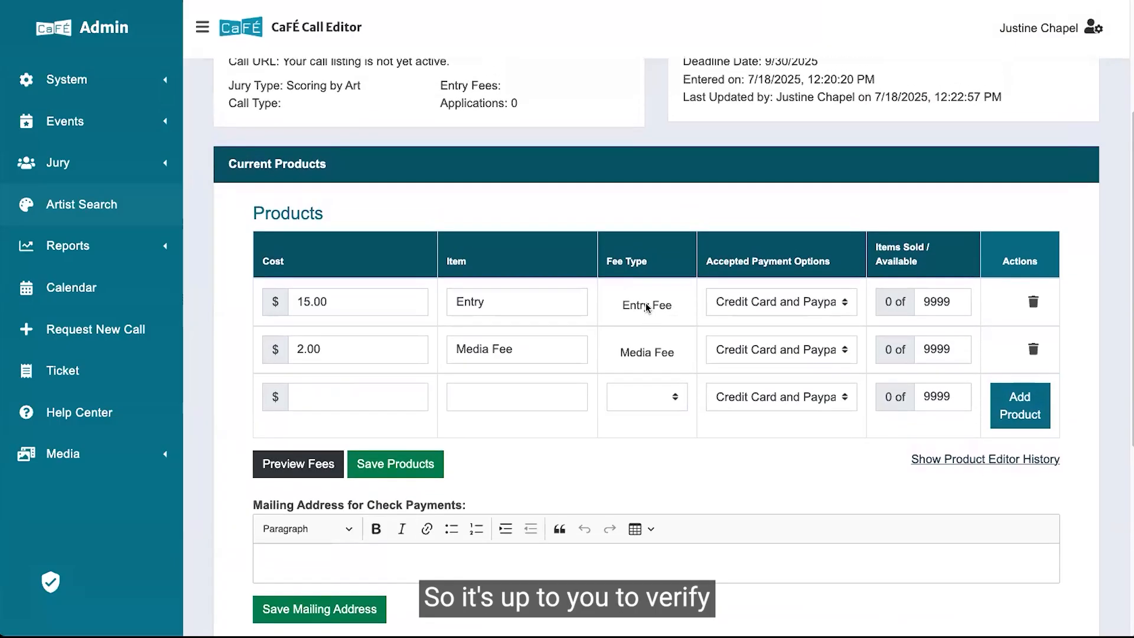
{"action": "scroll", "coordinate": [646, 308], "scroll_direction": "up", "scroll_amount": 2}
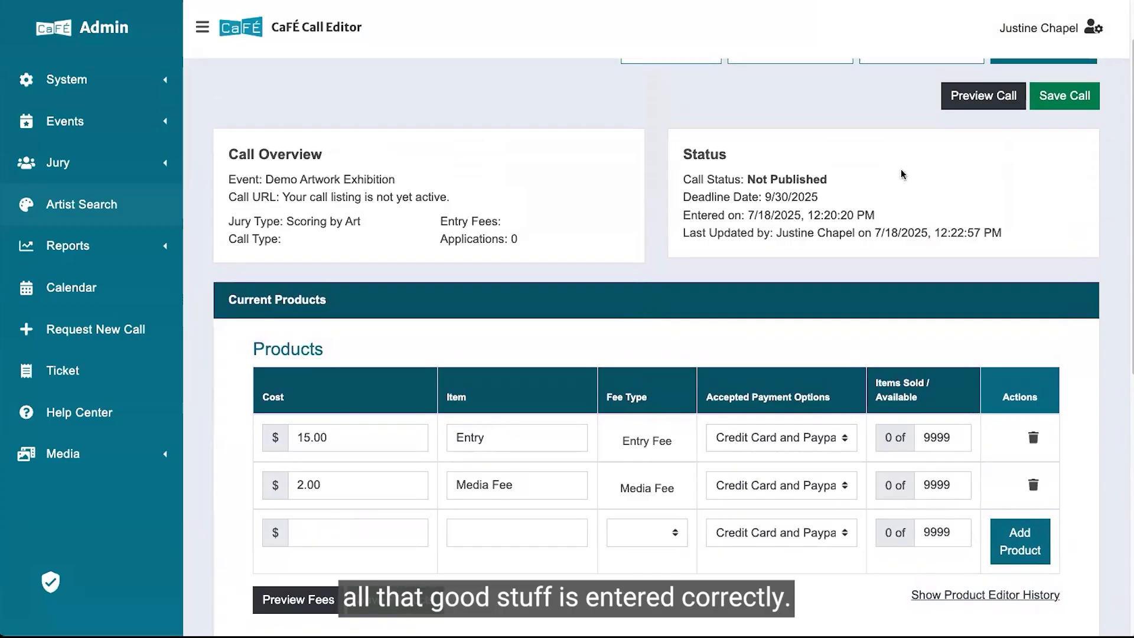
{"action": "scroll", "coordinate": [874, 160], "scroll_direction": "up", "scroll_amount": 2}
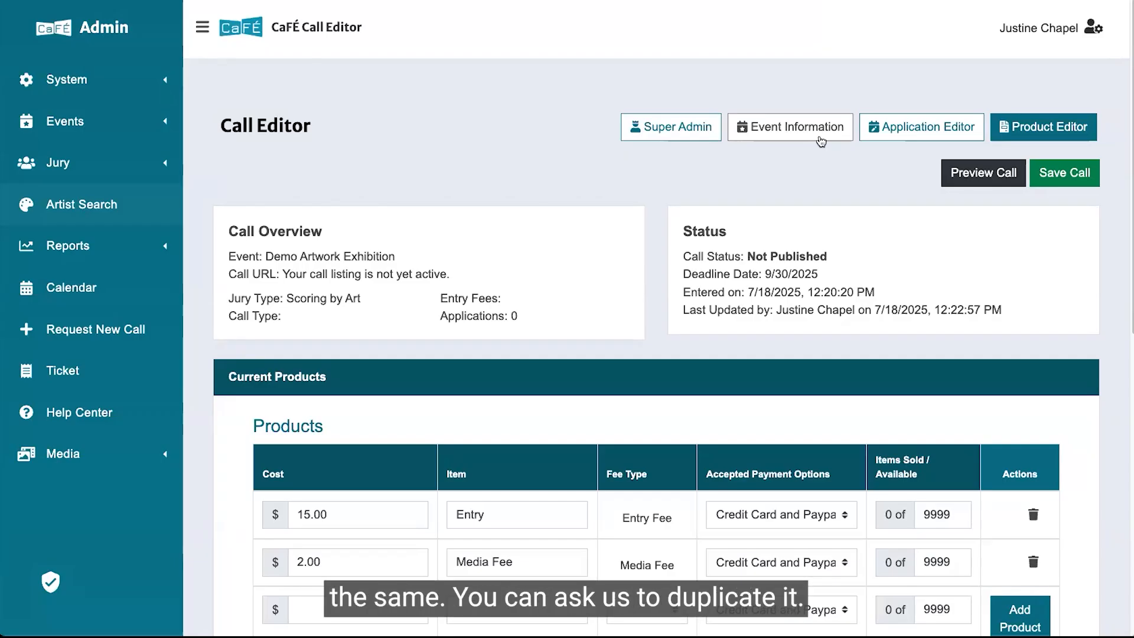
{"action": "right_click", "coordinate": [108, 324]}
{"action": "left_click", "coordinate": [119, 332]}
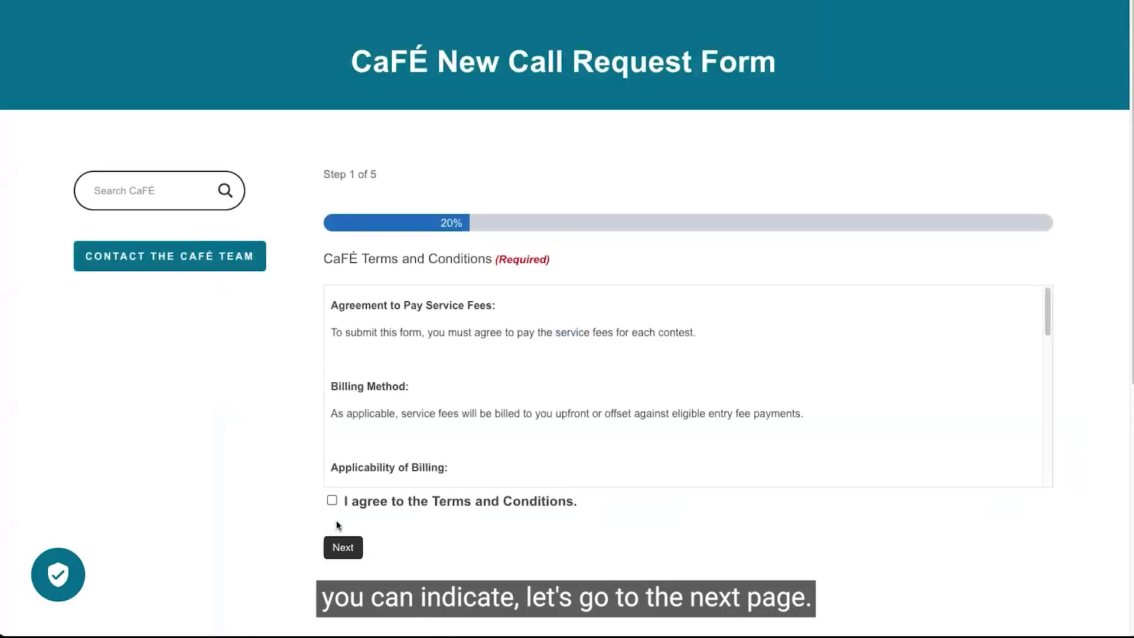
{"action": "left_click", "coordinate": [344, 548]}
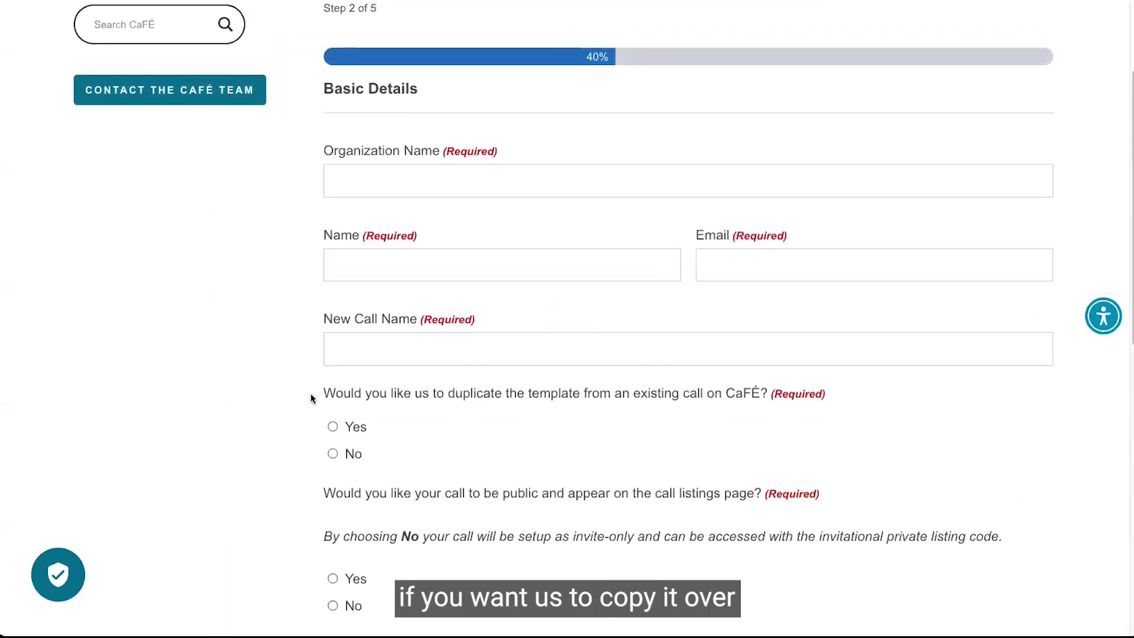
{"action": "left_click_drag", "start_coordinate": [310, 392], "coordinate": [483, 393]}
{"action": "left_click_drag", "start_coordinate": [629, 404], "coordinate": [628, 404]}
{"action": "left_click", "coordinate": [629, 404]}
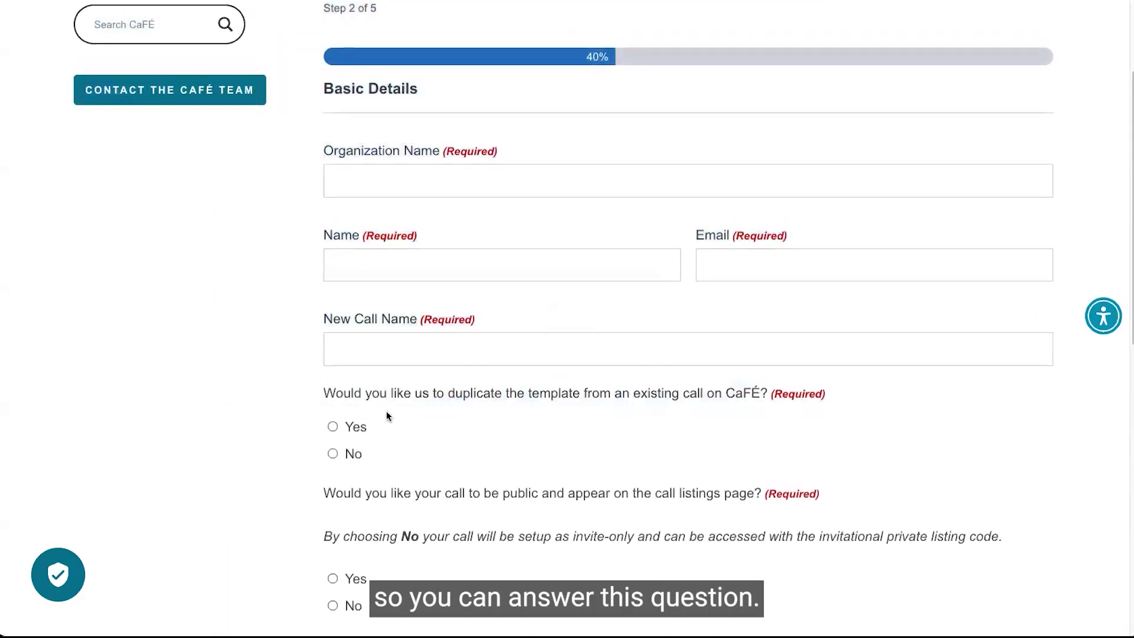
{"action": "left_click", "coordinate": [334, 426]}
{"action": "scroll", "coordinate": [384, 420], "scroll_direction": "down", "scroll_amount": 3}
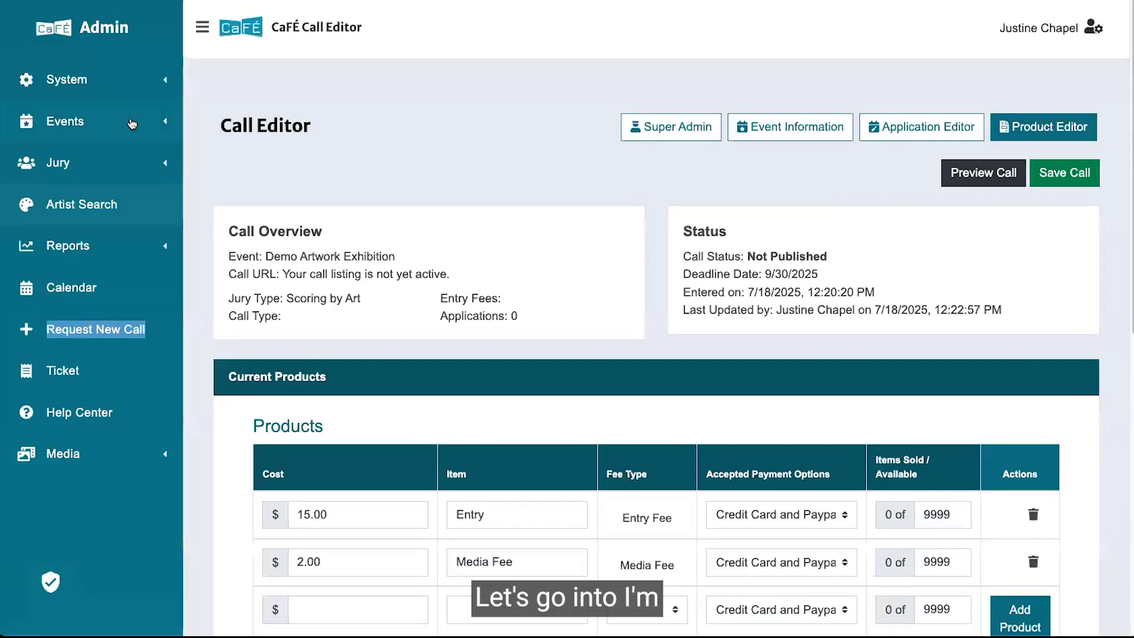
Find the 2025 CaFÉ Sculpture Exhibition - DEMO ONLY event in Events Management and open its call editor.
{"action": "left_click", "coordinate": [131, 122]}
{"action": "left_click", "coordinate": [434, 191]}
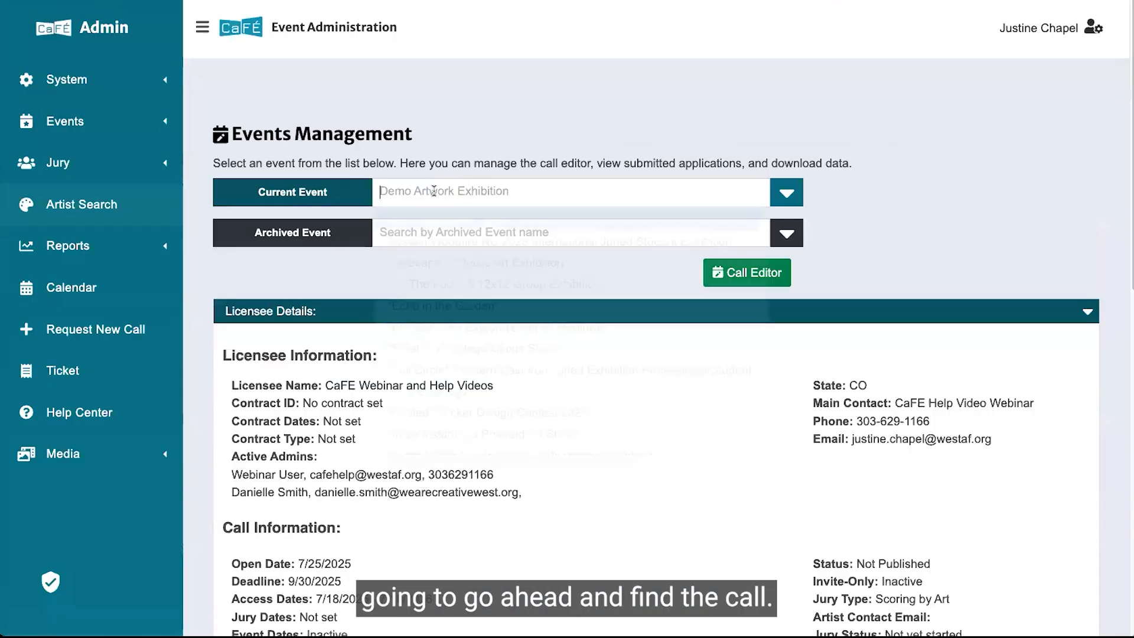
{"action": "type", "text": "demo art"}
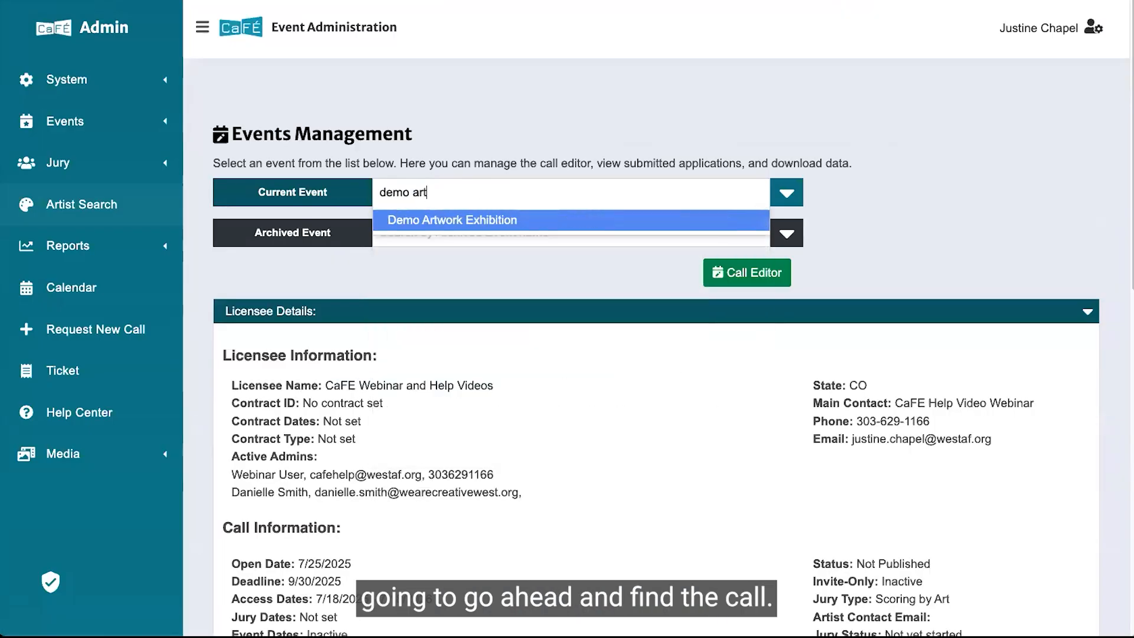
{"action": "key", "text": "BackSpace"}
{"action": "key", "text": "BackSpace"}
{"action": "key", "text": "BackSpace"}
{"action": "key", "text": "BackSpace"}
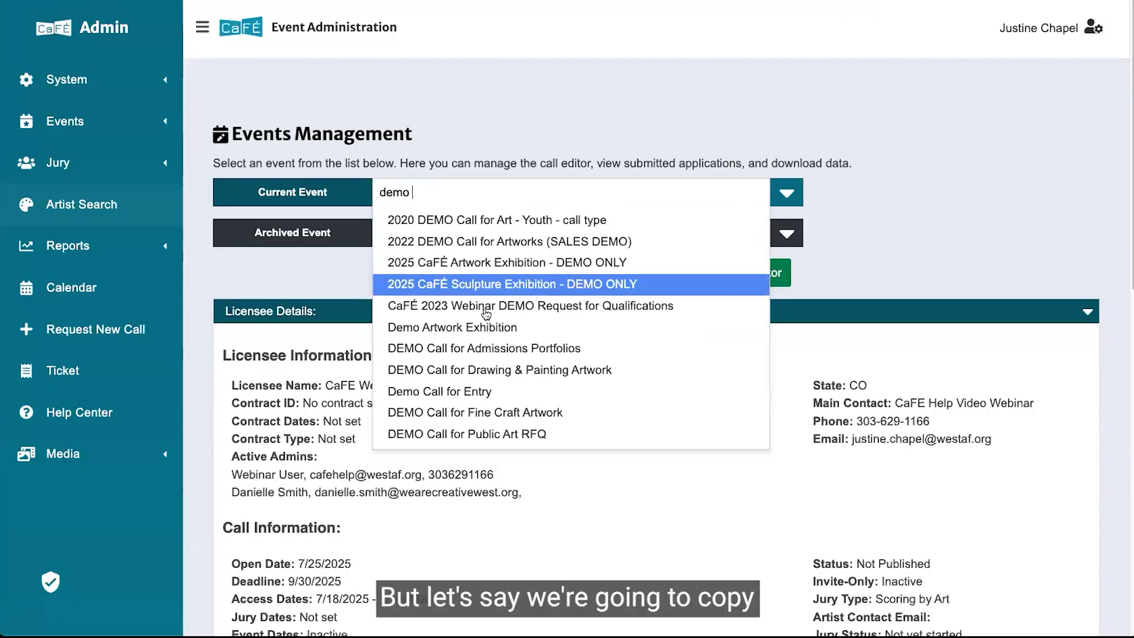
{"action": "left_click", "coordinate": [533, 285]}
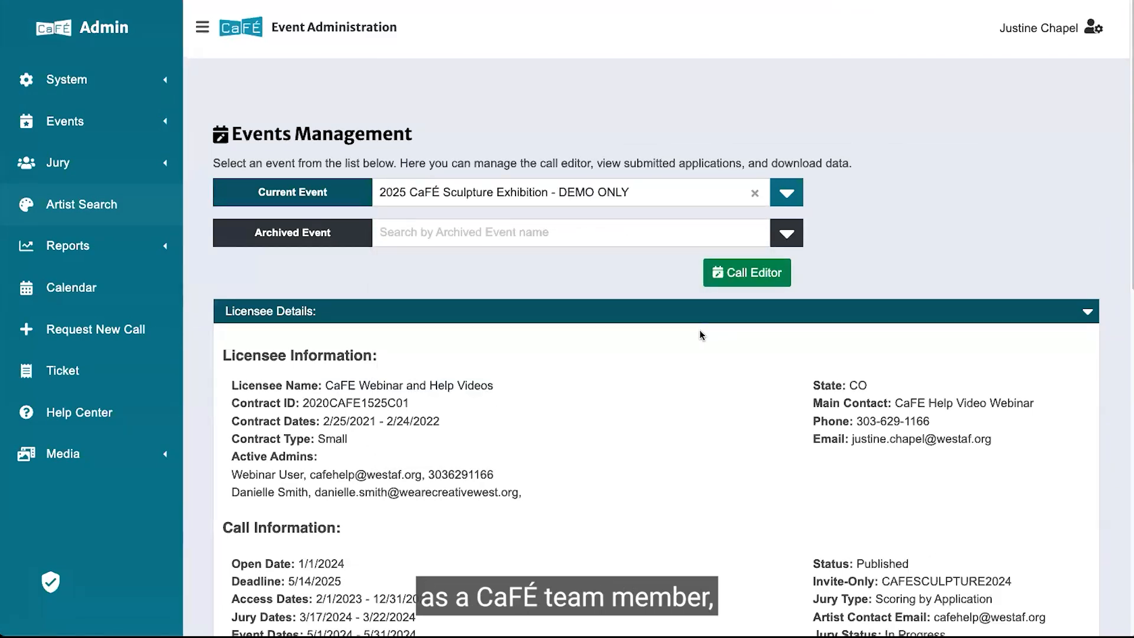
{"action": "left_click", "coordinate": [713, 283]}
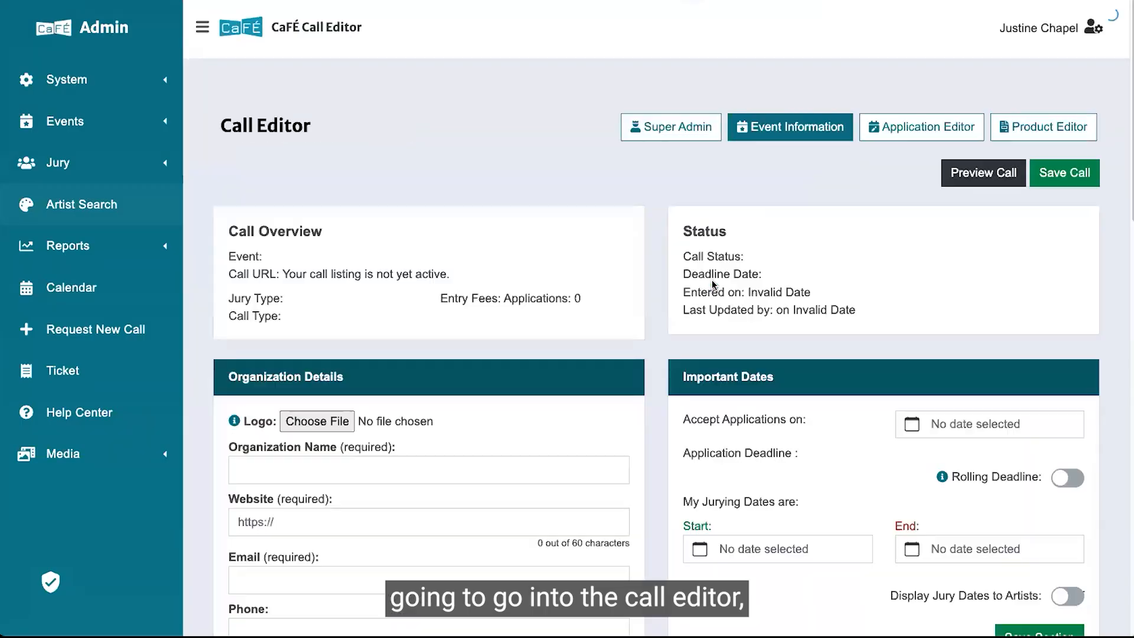
Copy and archive the event, naming the new event 2026 CaFÉ Sculpture Exhibition - DEMO ONLY.
{"action": "left_click", "coordinate": [657, 116]}
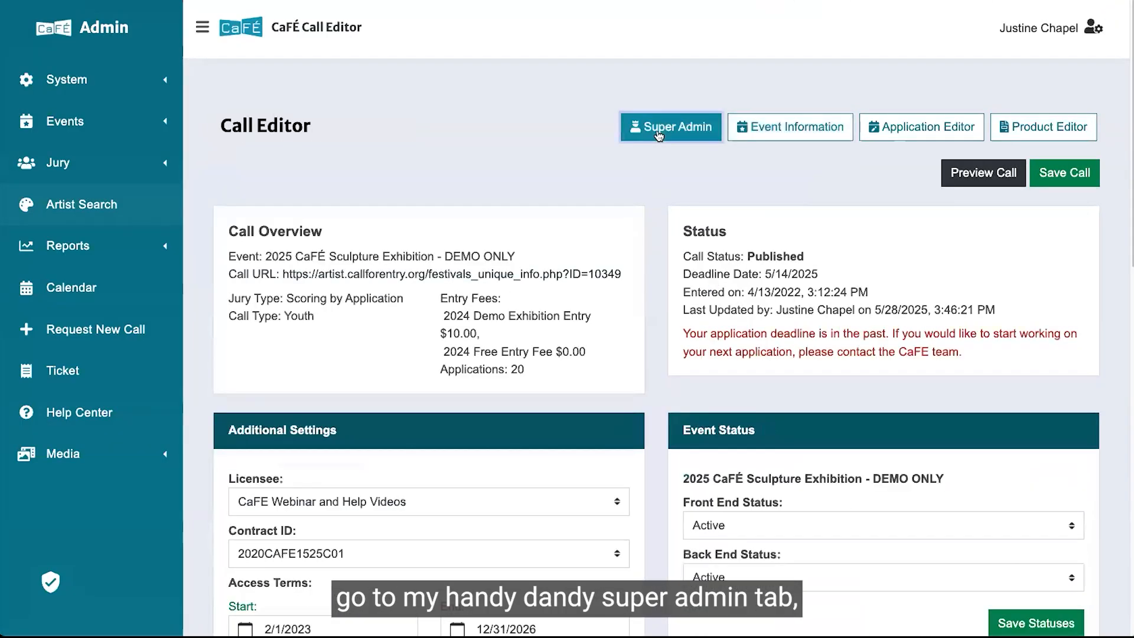
{"action": "scroll", "coordinate": [688, 218], "scroll_direction": "down", "scroll_amount": 3}
{"action": "scroll", "coordinate": [688, 217], "scroll_direction": "down", "scroll_amount": 4}
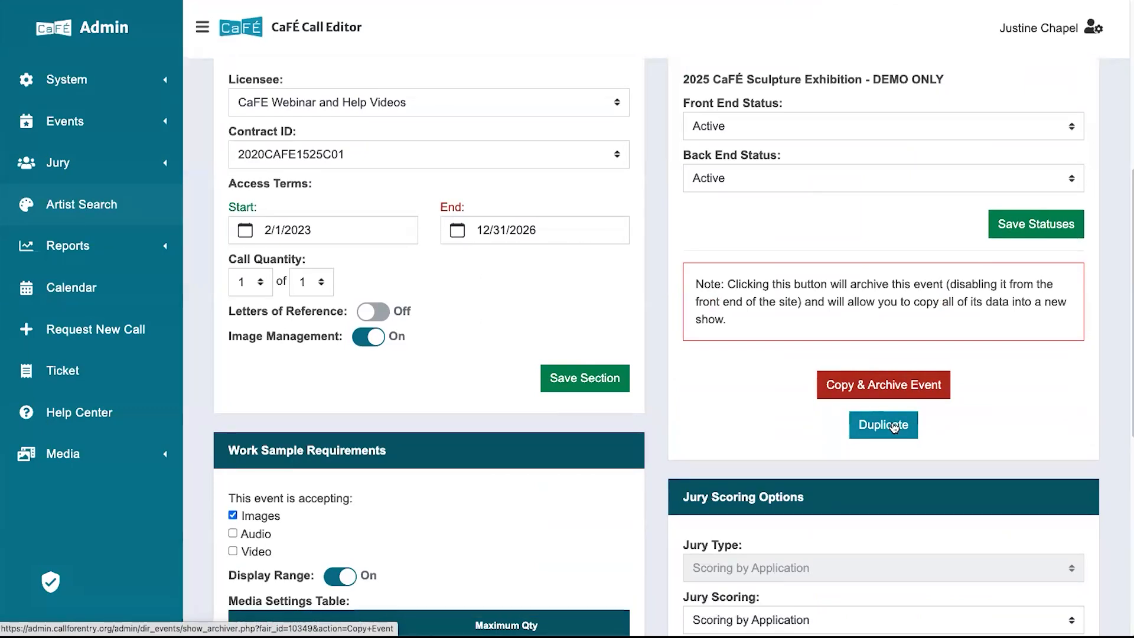
{"action": "left_click", "coordinate": [895, 385]}
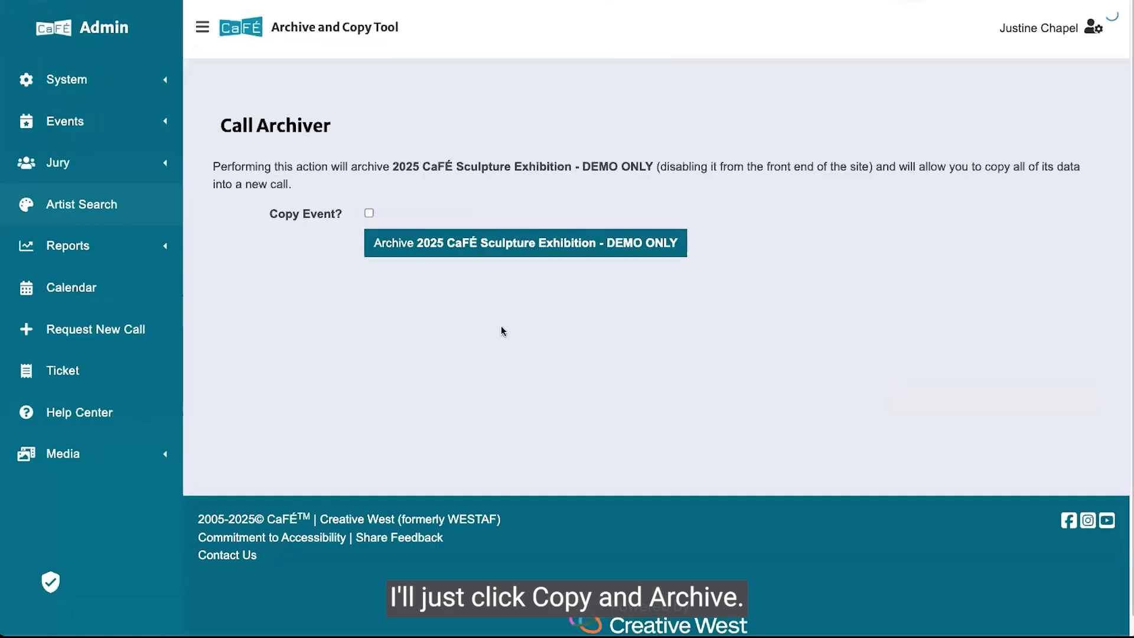
{"action": "left_click", "coordinate": [369, 213]}
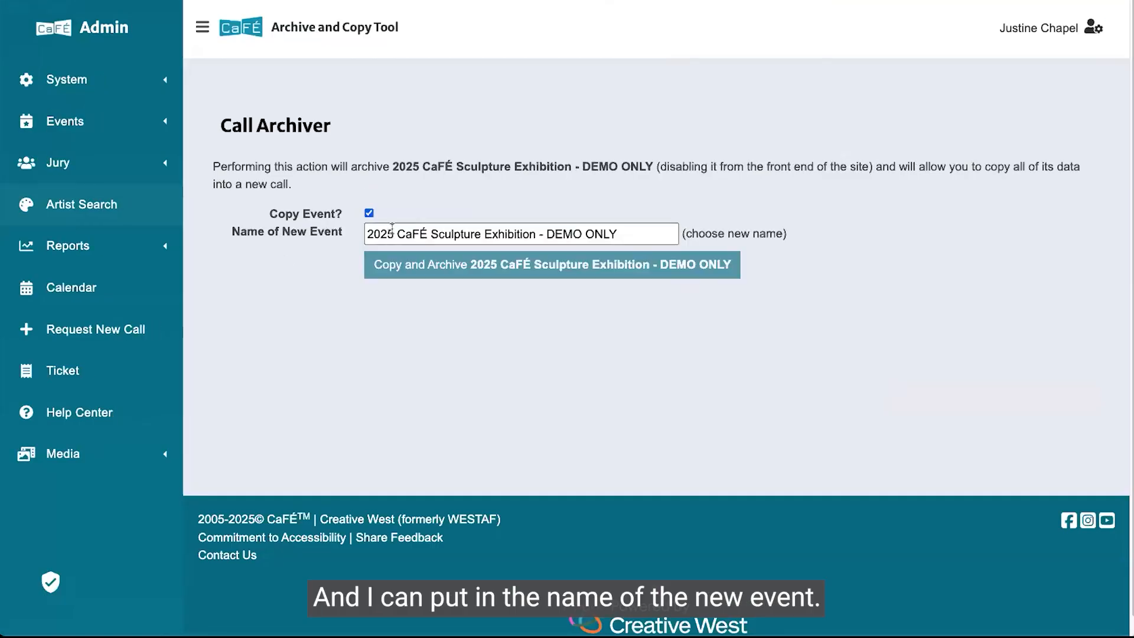
{"action": "left_click", "coordinate": [395, 234]}
{"action": "key", "text": "BackSpace"}
{"action": "type", "text": "6"}
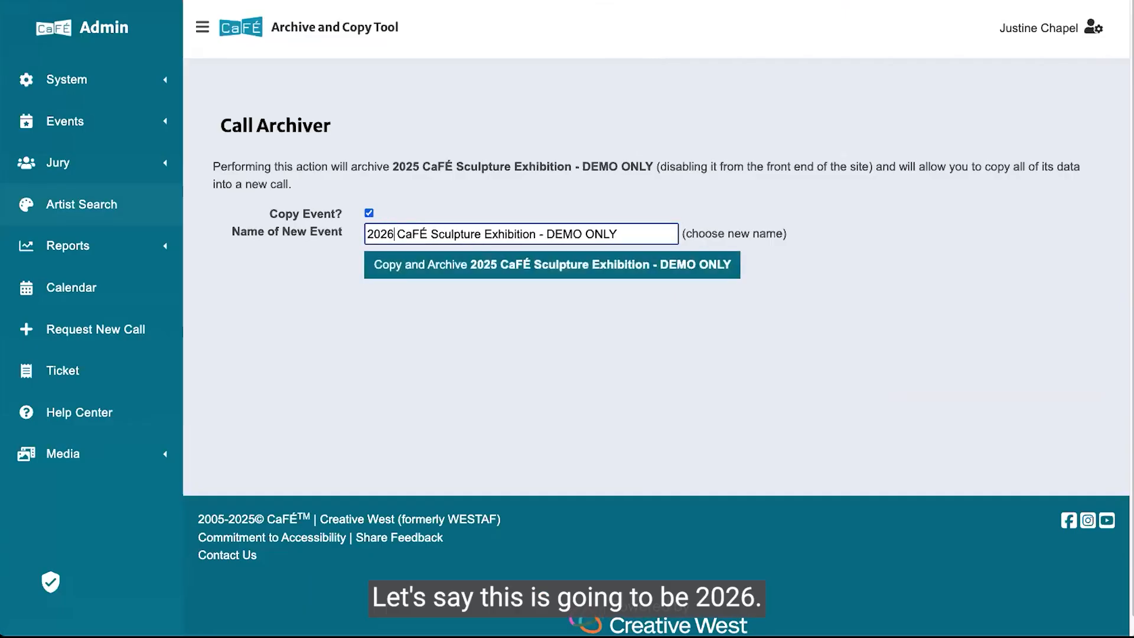
{"action": "left_click", "coordinate": [523, 267]}
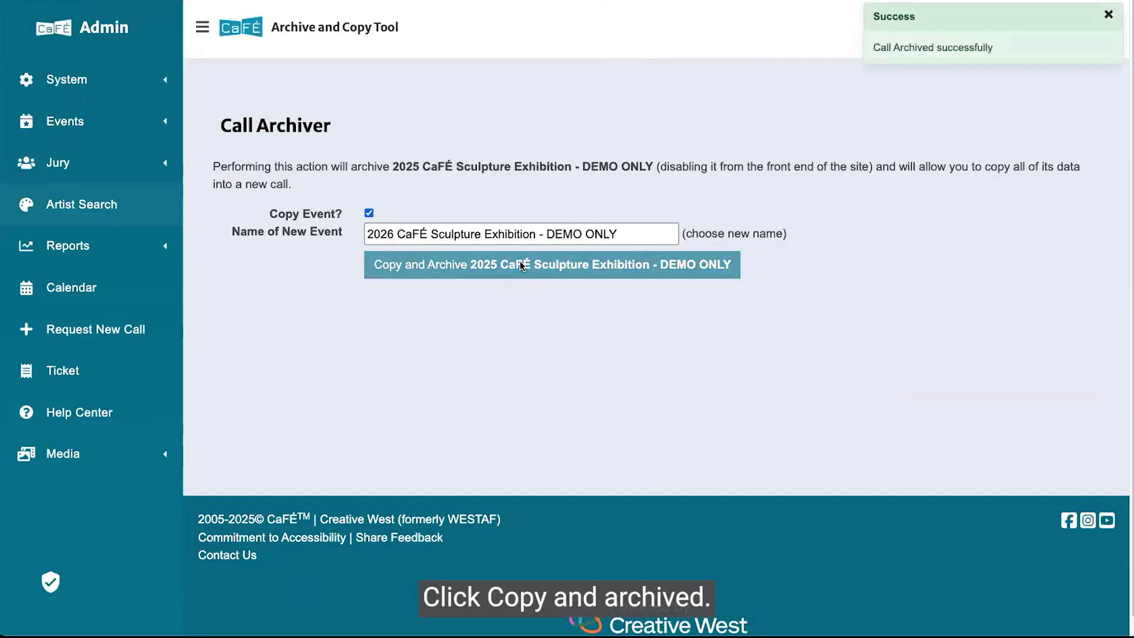
Select the new 2026 CaFÉ Sculpture Exhibition - DEMO ONLY event in Events Management and open its call editor.
{"action": "left_click", "coordinate": [101, 131]}
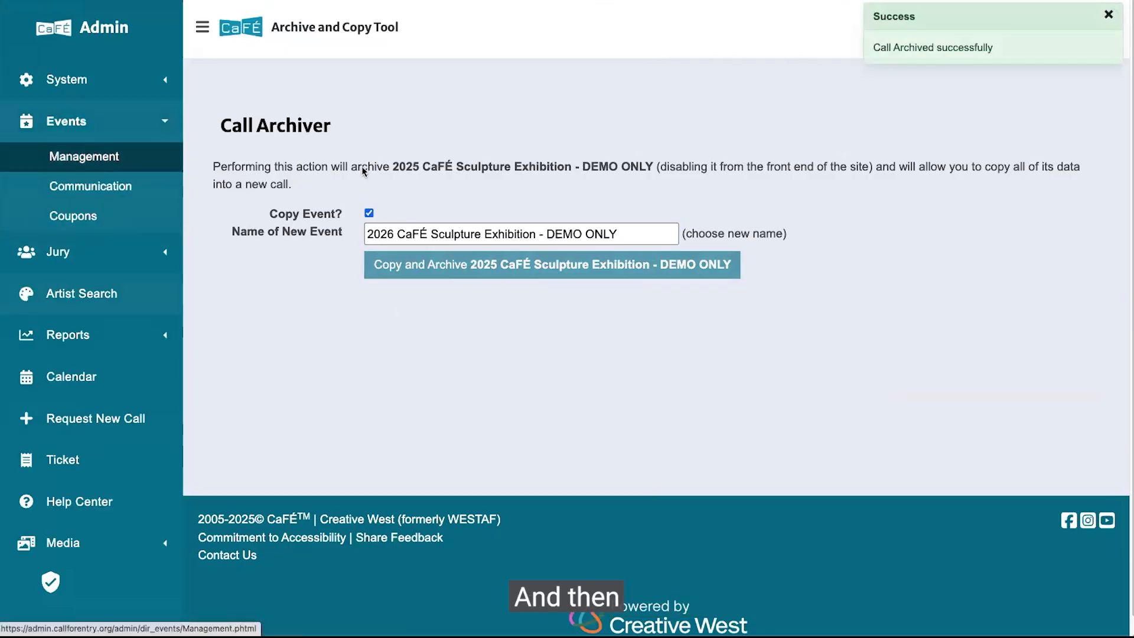
{"action": "left_click", "coordinate": [91, 155]}
{"action": "left_click", "coordinate": [499, 192]}
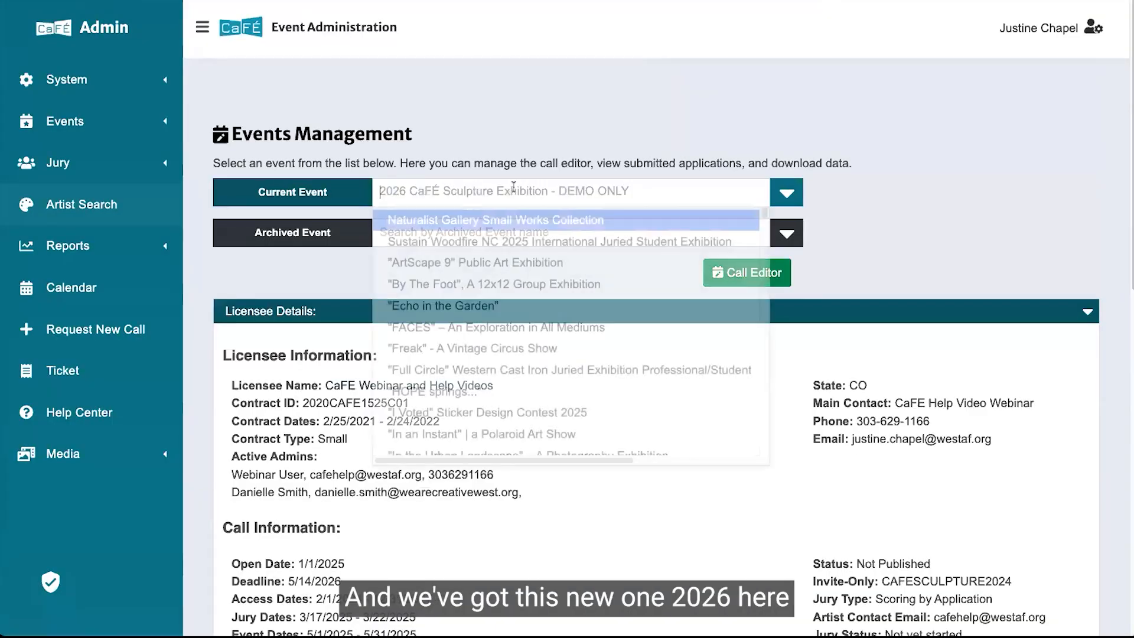
{"action": "left_click", "coordinate": [803, 268]}
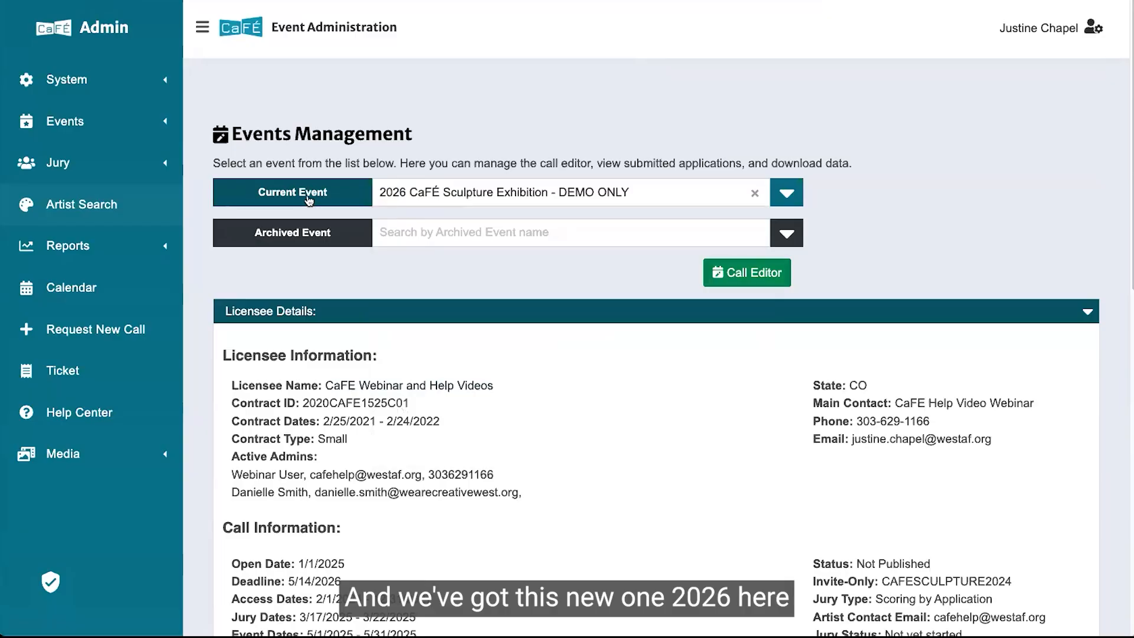
{"action": "left_click", "coordinate": [426, 235]}
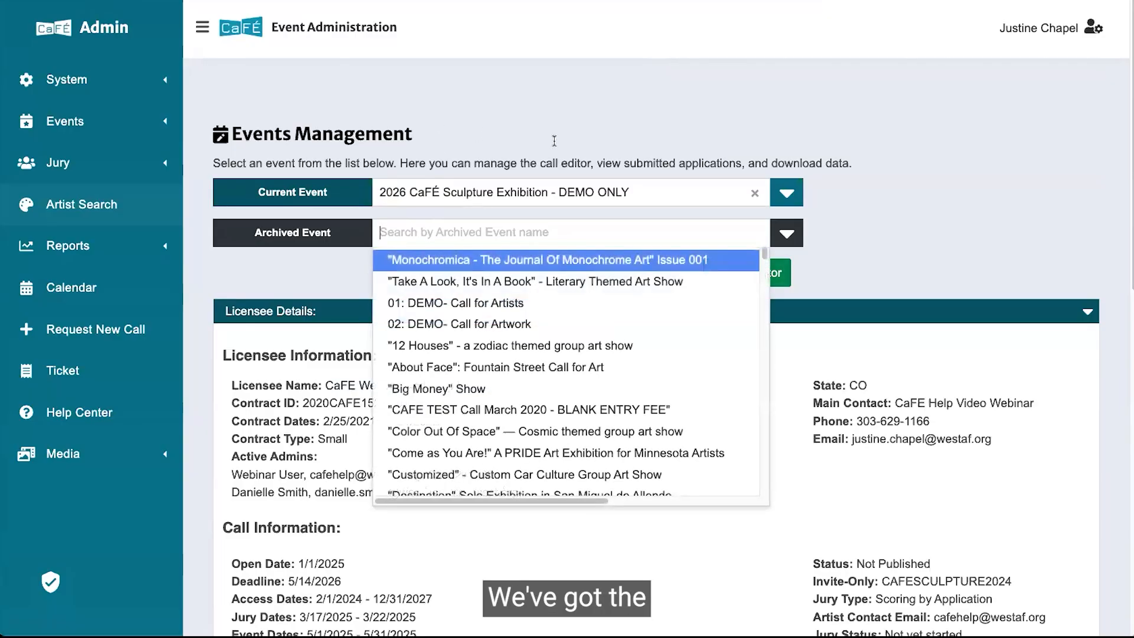
{"action": "left_click", "coordinate": [722, 136]}
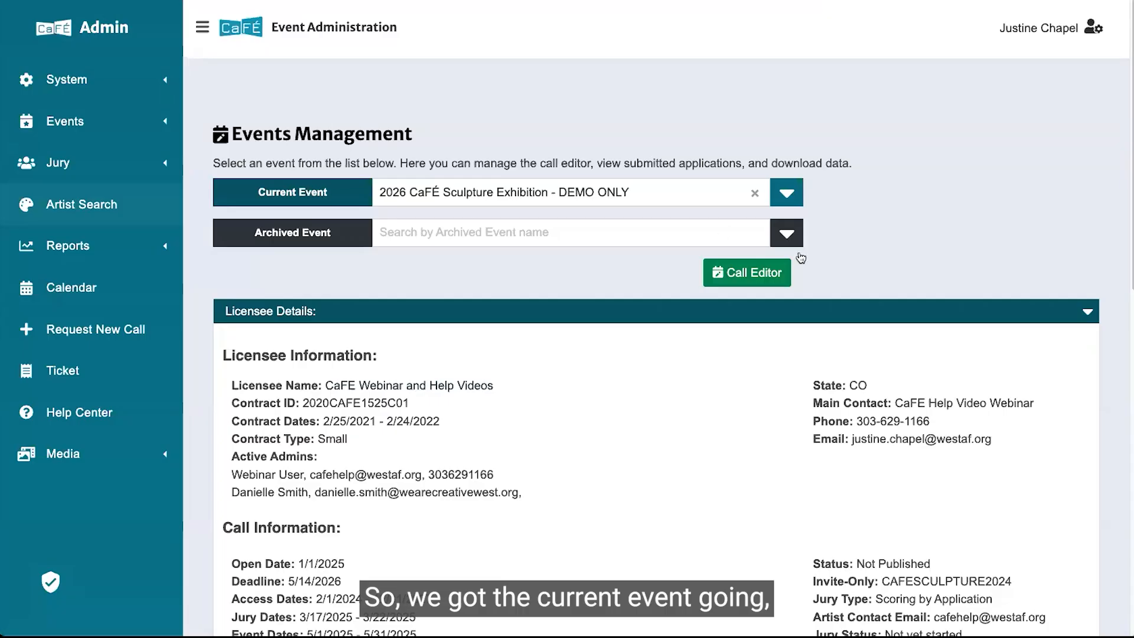
{"action": "left_click", "coordinate": [762, 276]}
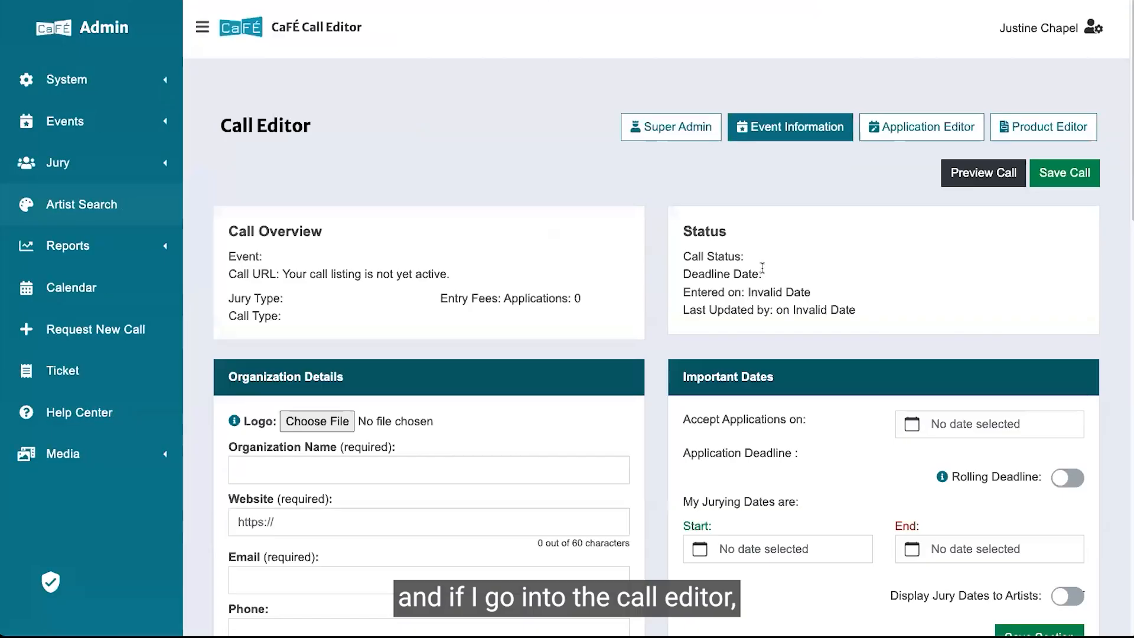
Scroll through the copied call's editor sections to review the carried-over details and dates.
{"action": "scroll", "coordinate": [731, 304], "scroll_direction": "down", "scroll_amount": 15}
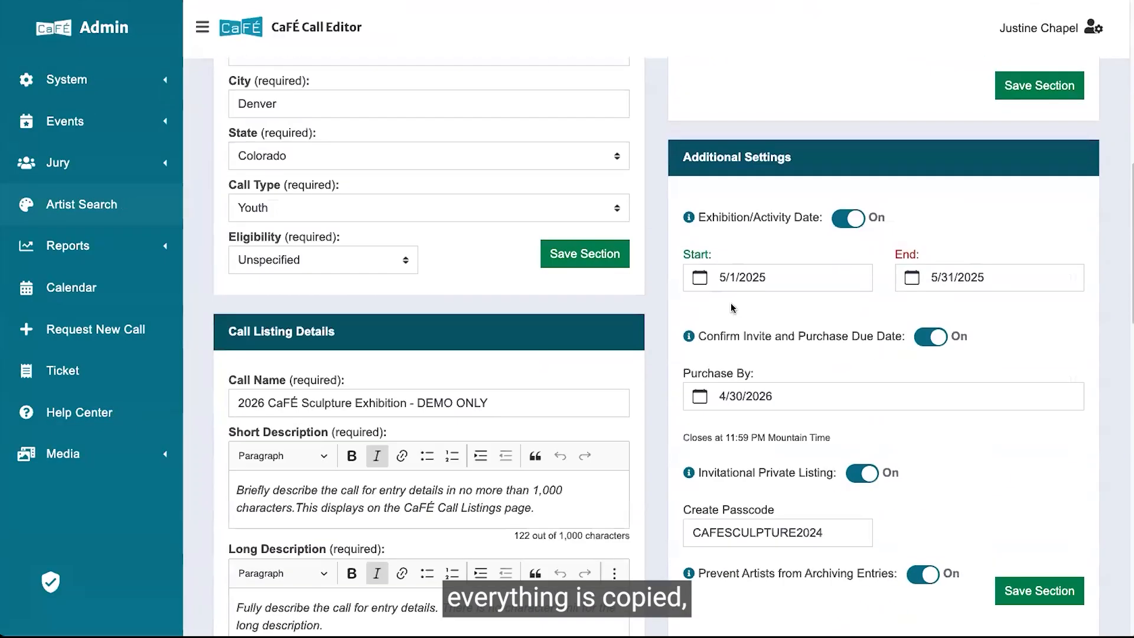
{"action": "scroll", "coordinate": [293, 415], "scroll_direction": "down", "scroll_amount": 8}
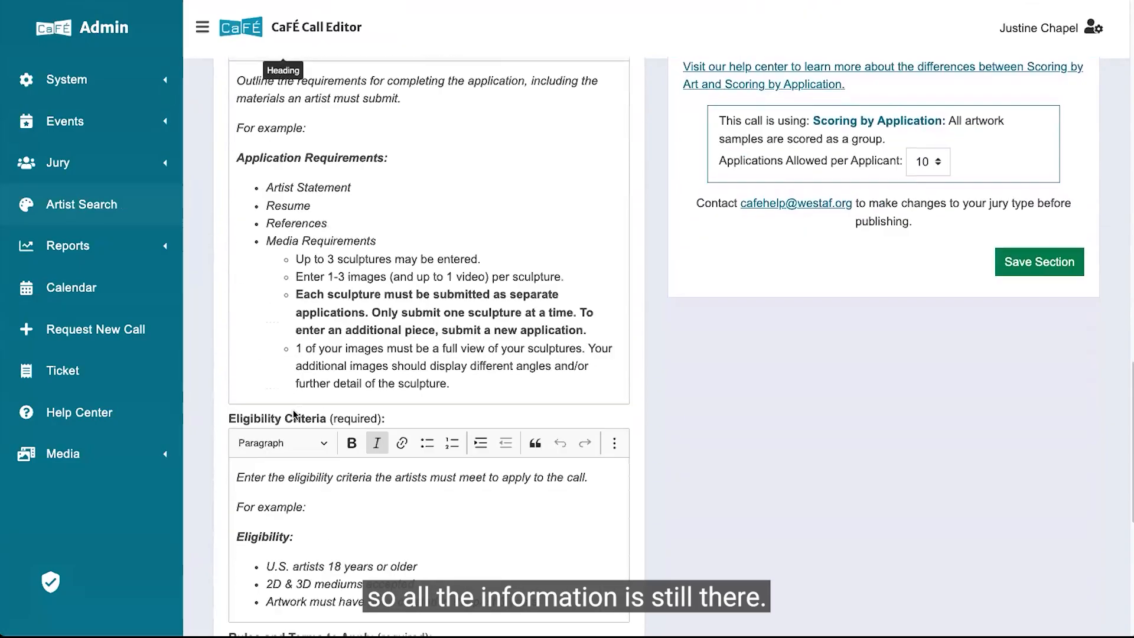
{"action": "scroll", "coordinate": [293, 415], "scroll_direction": "up", "scroll_amount": 6}
{"action": "scroll", "coordinate": [293, 409], "scroll_direction": "up", "scroll_amount": 10}
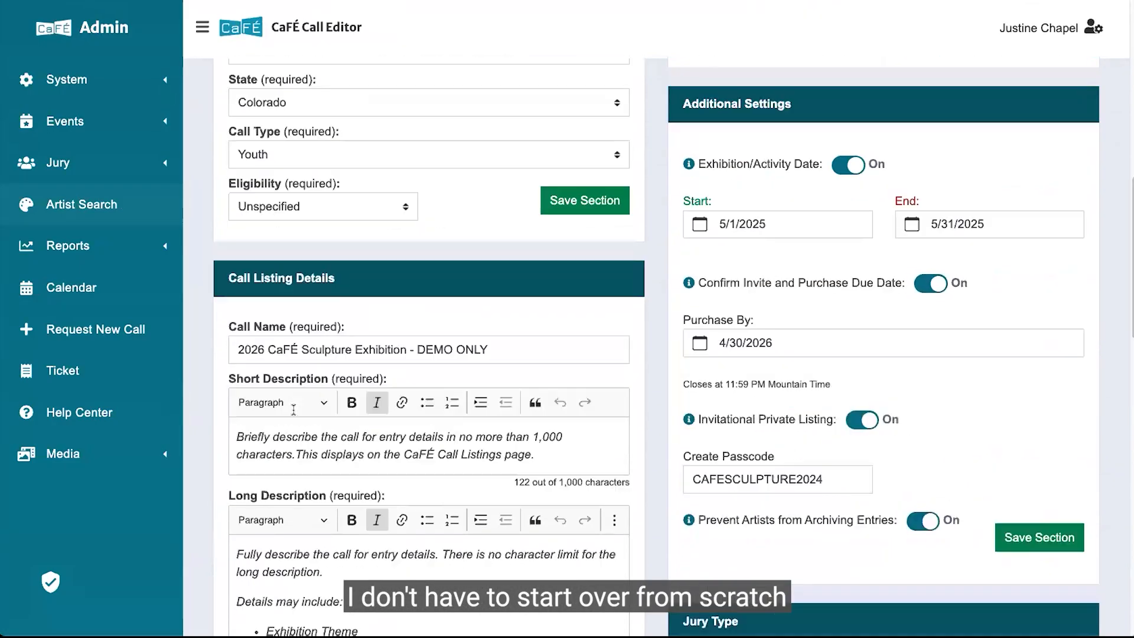
{"action": "scroll", "coordinate": [293, 409], "scroll_direction": "up", "scroll_amount": 4}
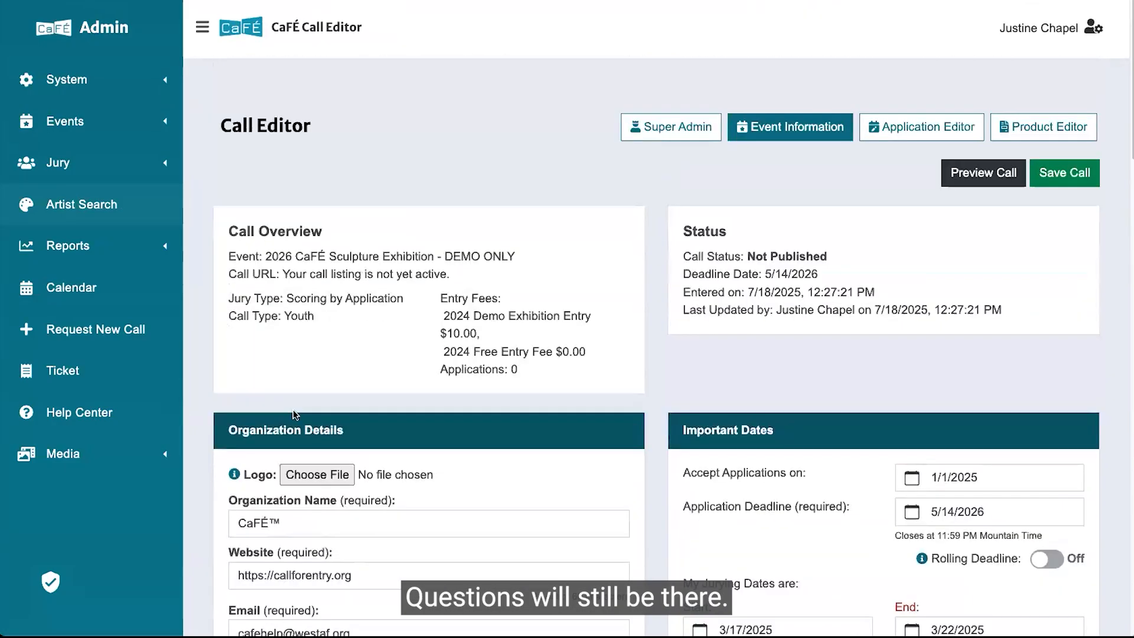
{"action": "scroll", "coordinate": [779, 295], "scroll_direction": "down", "scroll_amount": 3}
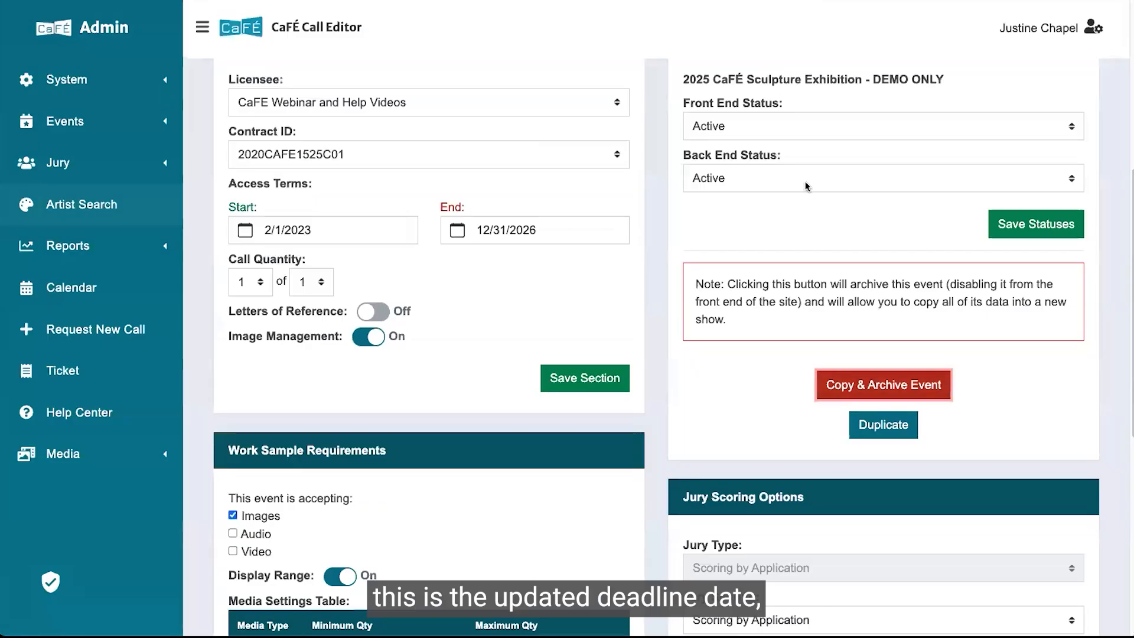
{"action": "scroll", "coordinate": [465, 10], "scroll_direction": "up", "scroll_amount": 5}
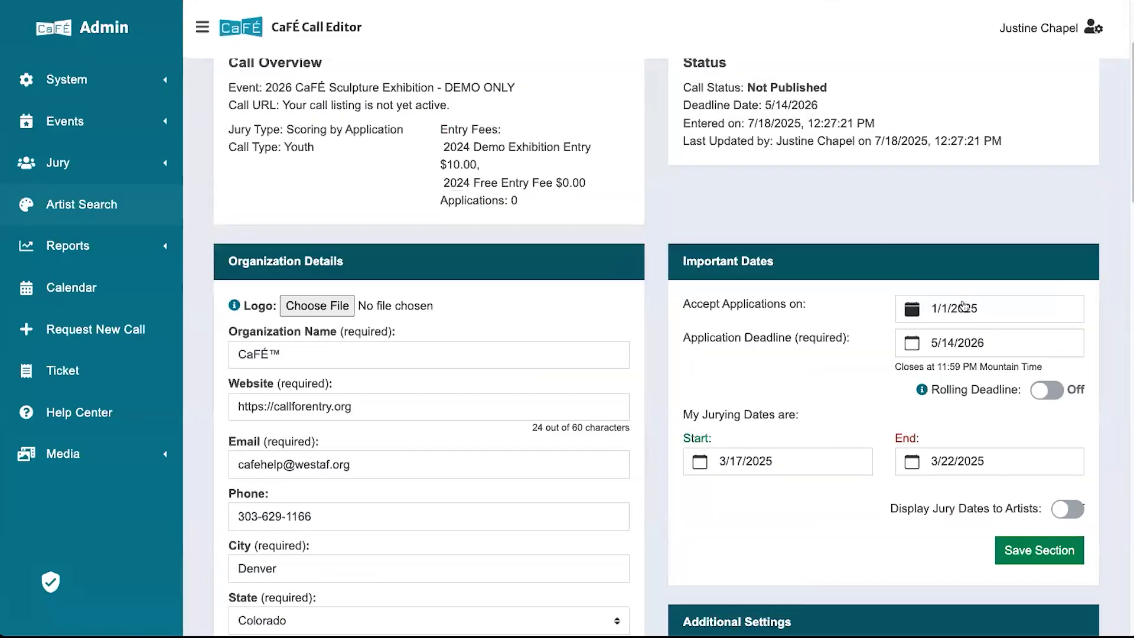
Review the copied 2026 call's listing descriptions, additional settings and jury type sections.
{"action": "scroll", "coordinate": [964, 322], "scroll_direction": "down", "scroll_amount": 2}
{"action": "scroll", "coordinate": [965, 322], "scroll_direction": "down", "scroll_amount": 7}
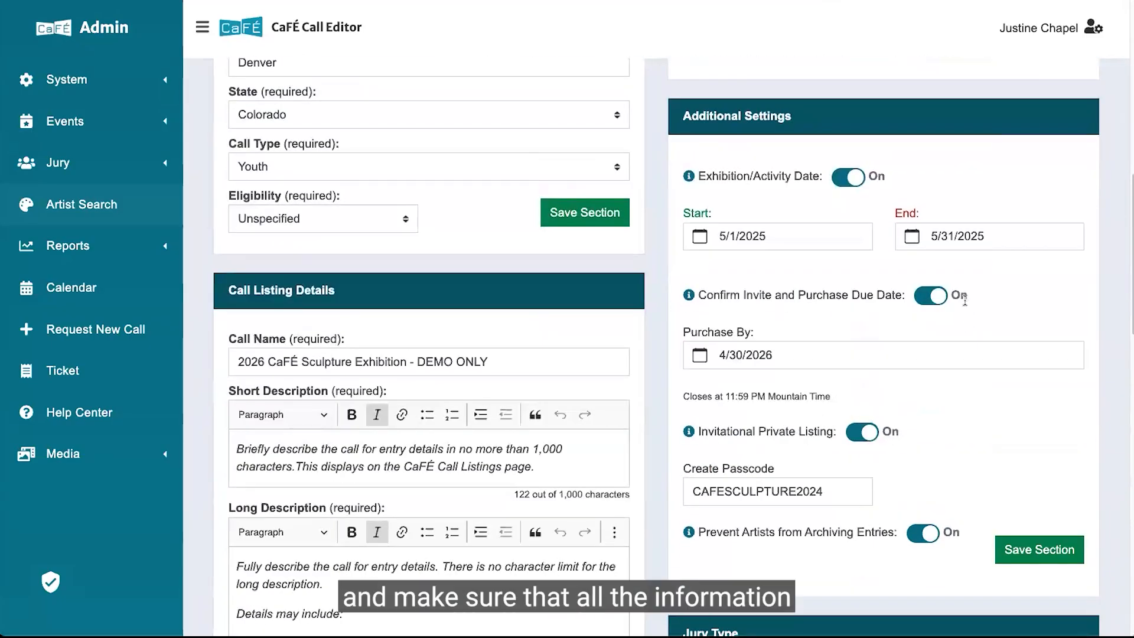
{"action": "scroll", "coordinate": [743, 383], "scroll_direction": "down", "scroll_amount": 3}
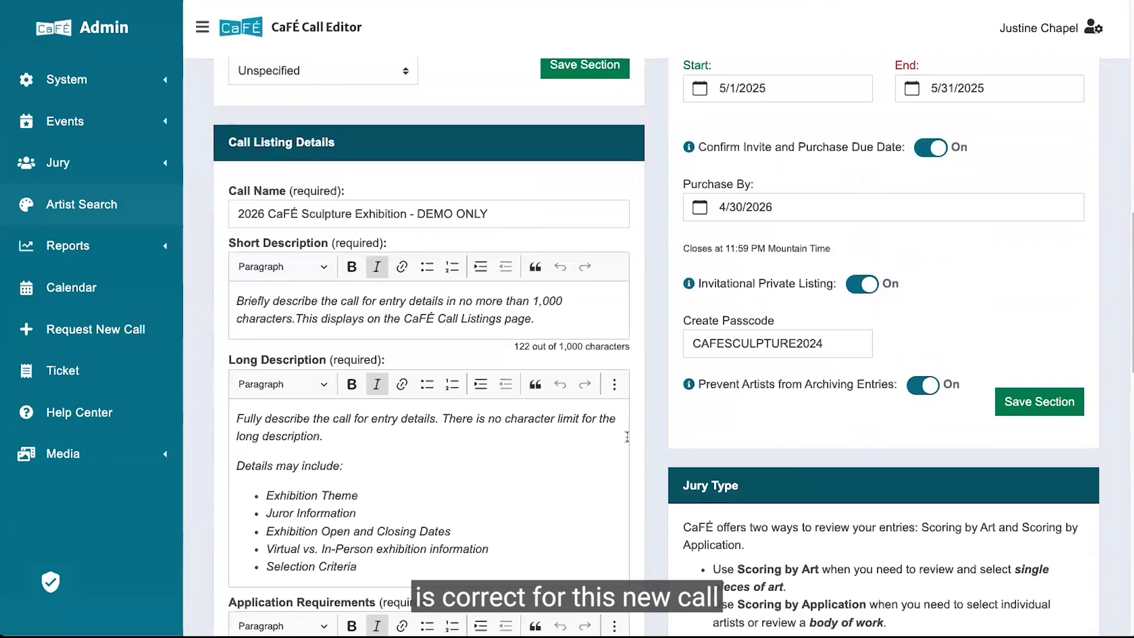
{"action": "scroll", "coordinate": [627, 437], "scroll_direction": "down", "scroll_amount": 2}
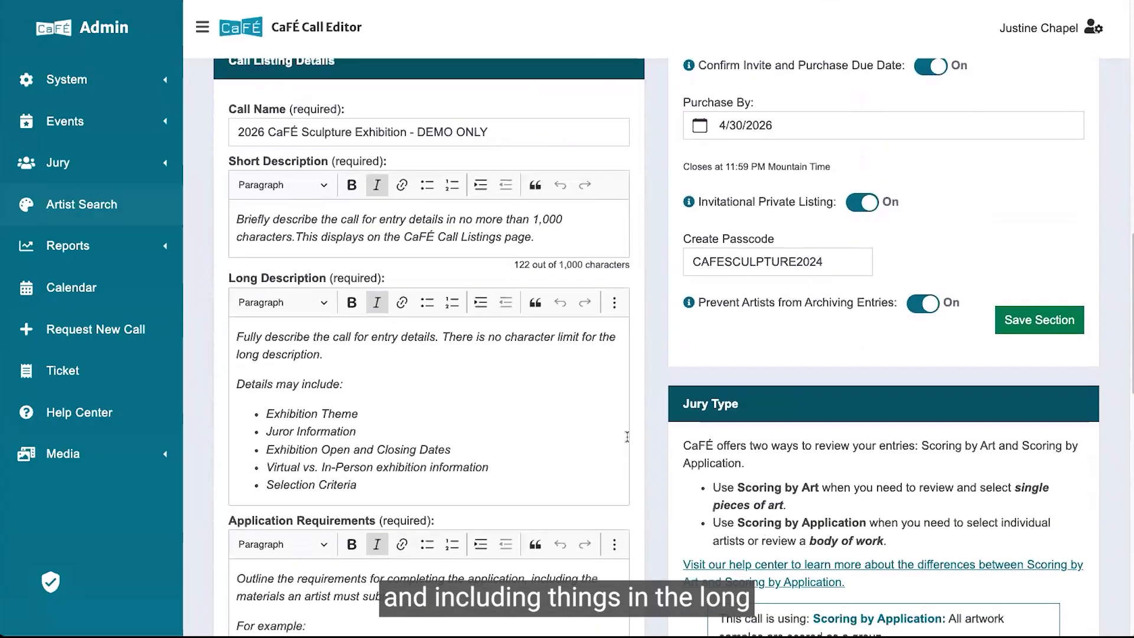
{"action": "scroll", "coordinate": [561, 381], "scroll_direction": "down", "scroll_amount": 4}
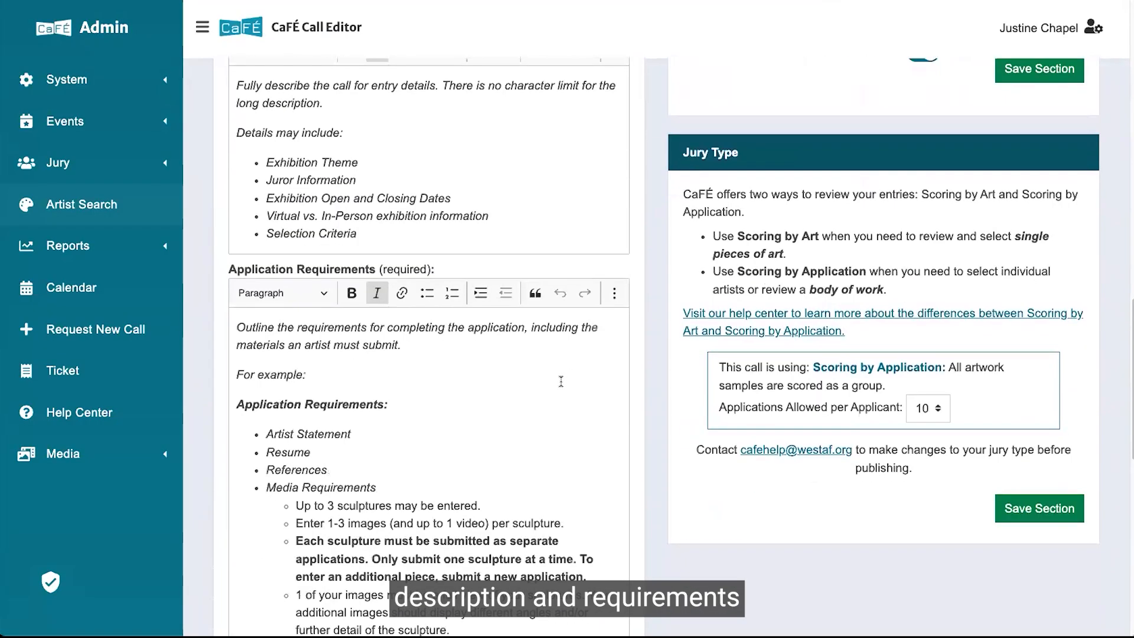
{"action": "scroll", "coordinate": [560, 381], "scroll_direction": "down", "scroll_amount": 2}
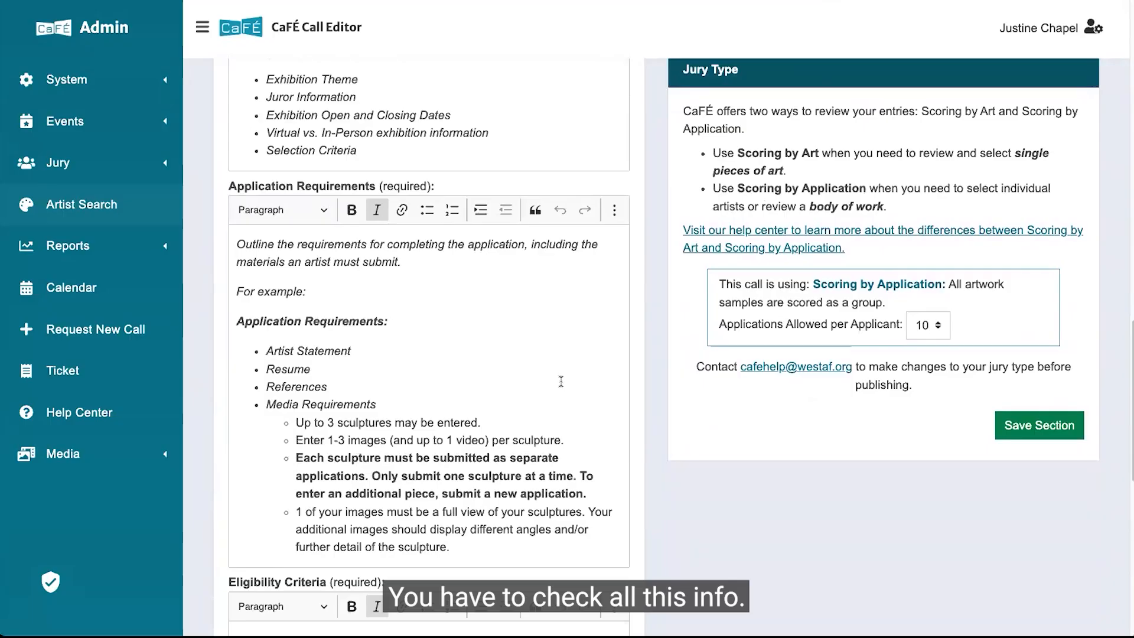
{"action": "scroll", "coordinate": [575, 369], "scroll_direction": "up", "scroll_amount": 3}
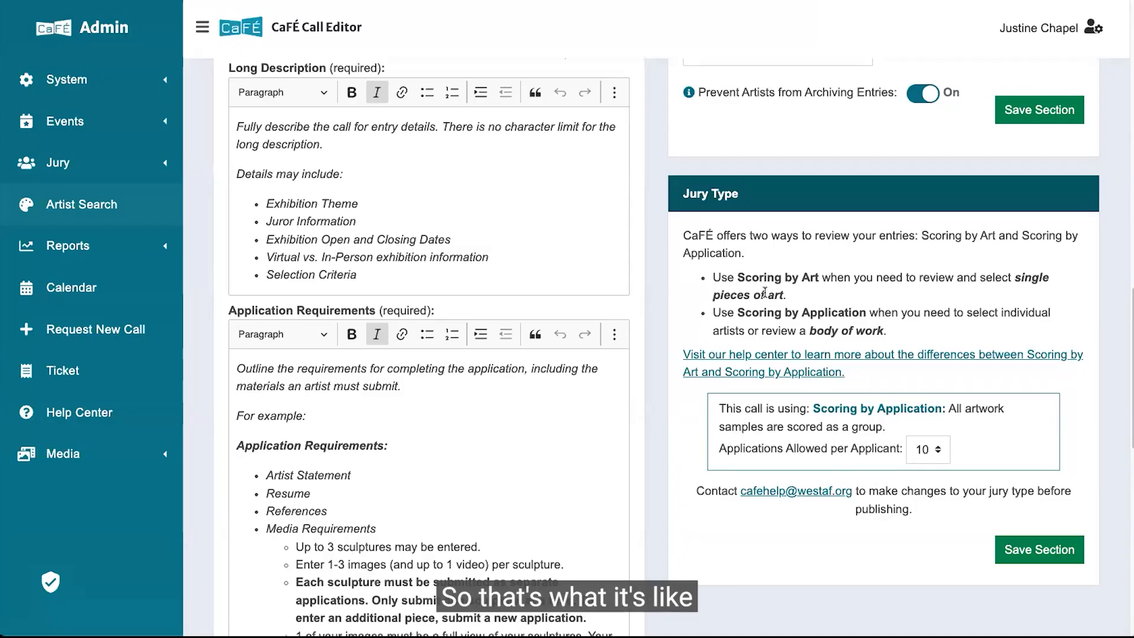
{"action": "scroll", "coordinate": [668, 289], "scroll_direction": "up", "scroll_amount": 10}
{"action": "scroll", "coordinate": [668, 294], "scroll_direction": "up", "scroll_amount": 6}
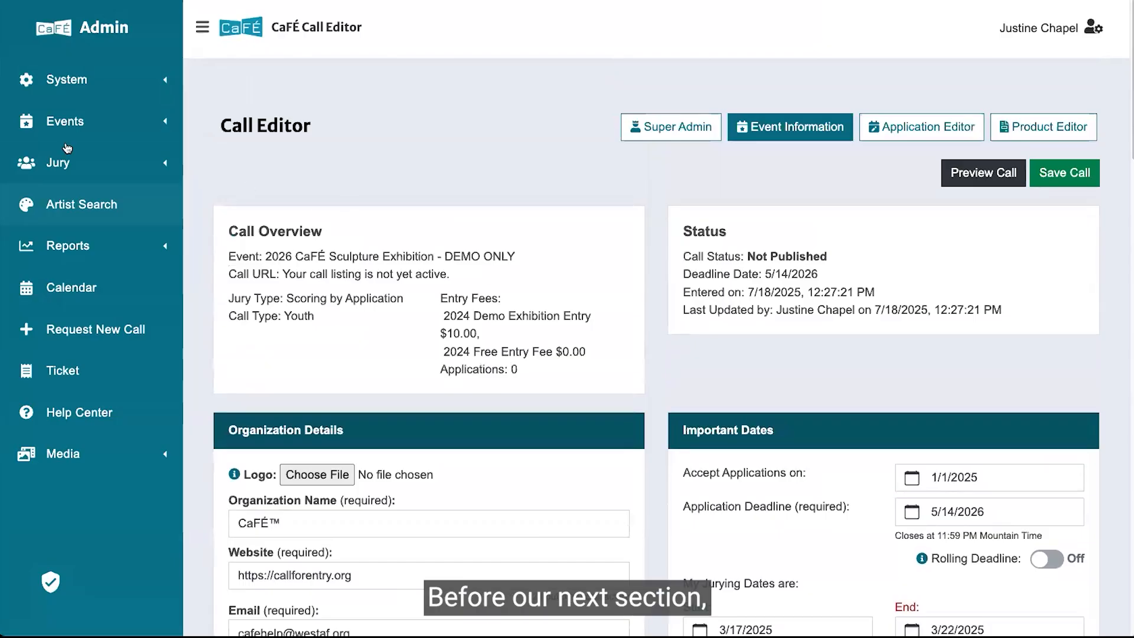
Search Events Management for the Demo Artwork Exhibition event and open its call editor.
{"action": "left_click", "coordinate": [65, 146]}
{"action": "left_click", "coordinate": [56, 139]}
{"action": "left_click", "coordinate": [52, 153]}
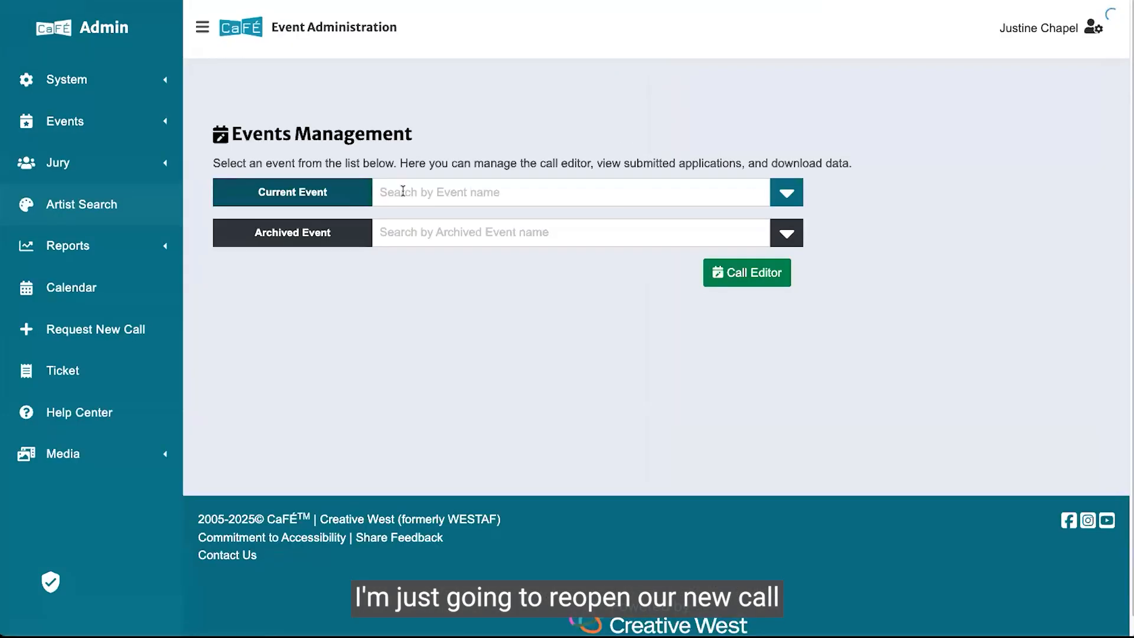
{"action": "left_click", "coordinate": [400, 191]}
{"action": "type", "text": "demo"}
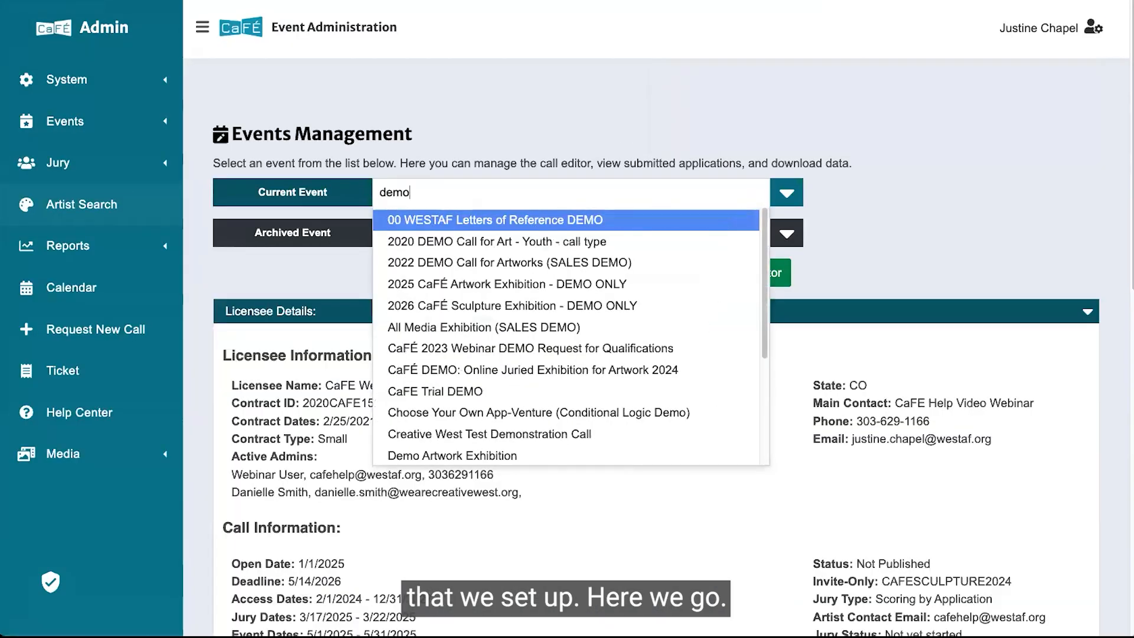
{"action": "left_click", "coordinate": [461, 455]}
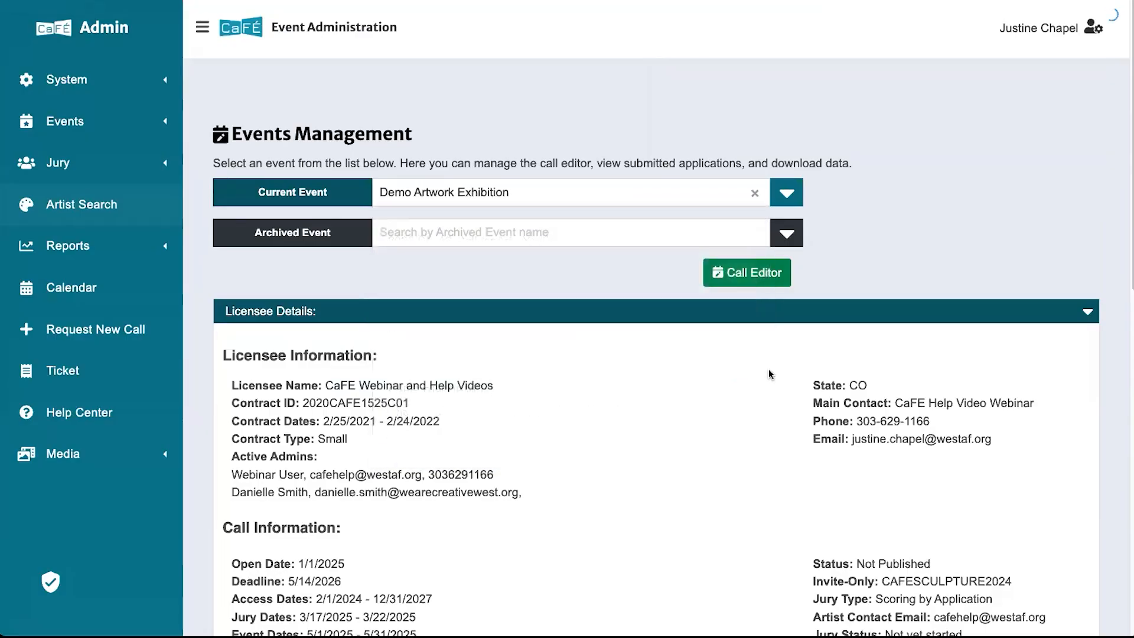
{"action": "left_click", "coordinate": [748, 277]}
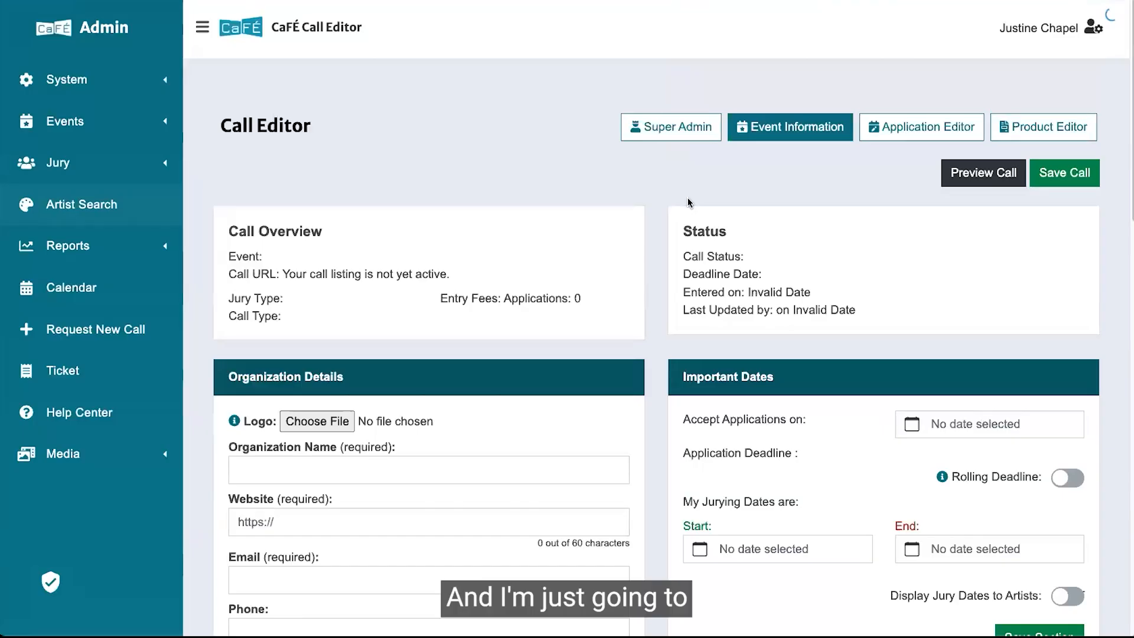
Collapse the sidebar and examine the blank Demo Artwork Exhibition call's organization details and settings.
{"action": "scroll", "coordinate": [688, 199], "scroll_direction": "down", "scroll_amount": 3}
{"action": "scroll", "coordinate": [685, 201], "scroll_direction": "down", "scroll_amount": 2}
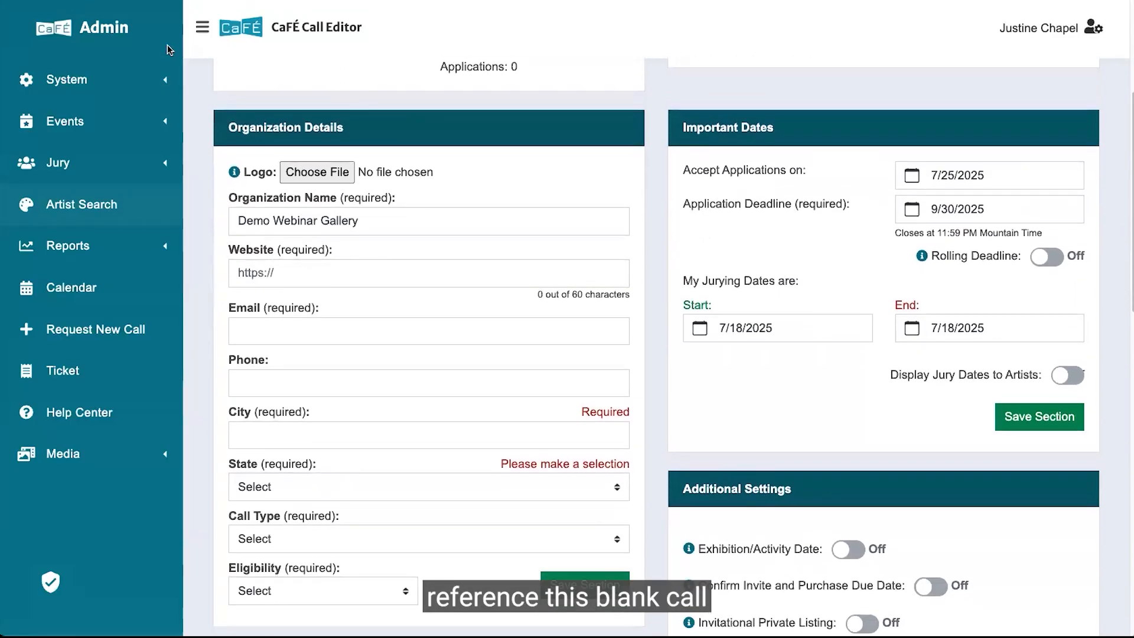
{"action": "left_click", "coordinate": [201, 28]}
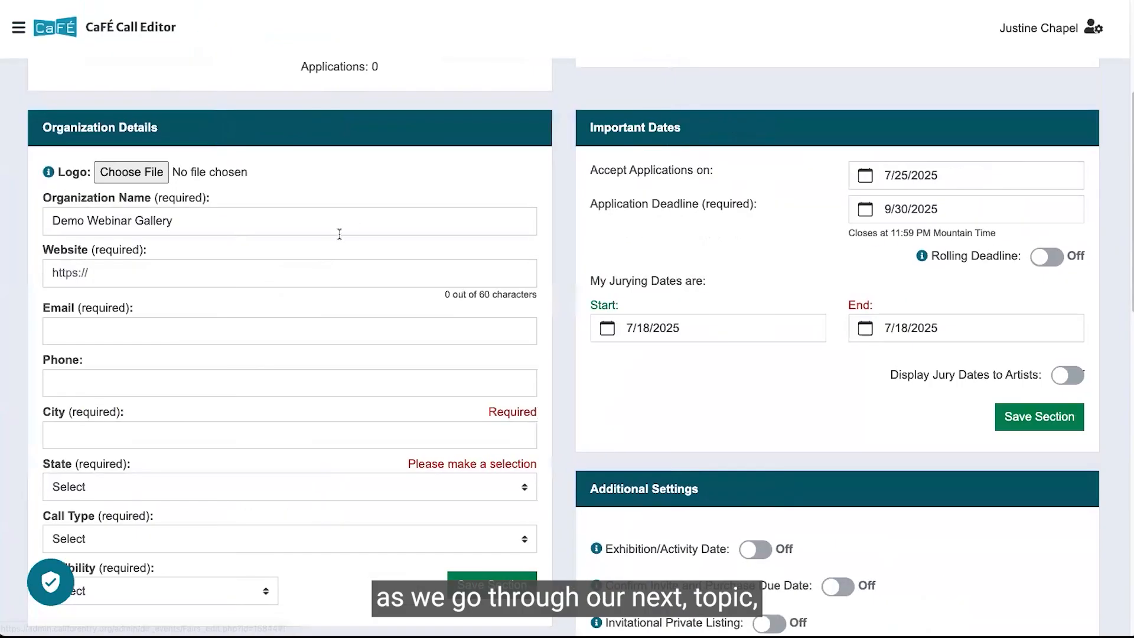
{"action": "scroll", "coordinate": [340, 233], "scroll_direction": "down", "scroll_amount": 3}
{"action": "scroll", "coordinate": [340, 234], "scroll_direction": "up", "scroll_amount": 2}
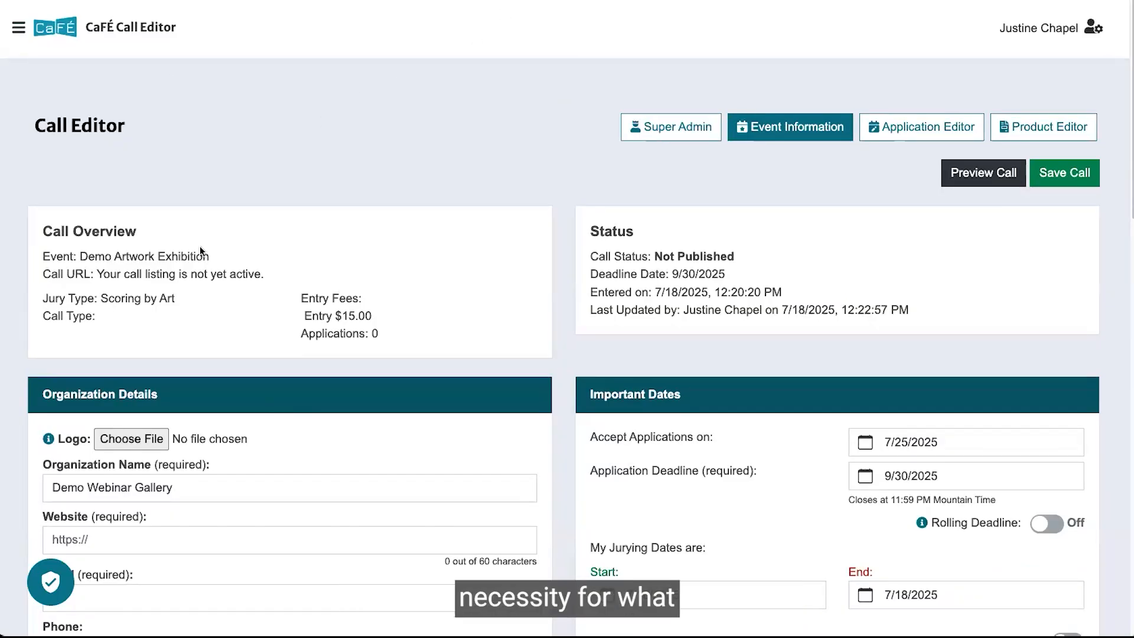
{"action": "scroll", "coordinate": [230, 328], "scroll_direction": "down", "scroll_amount": 5}
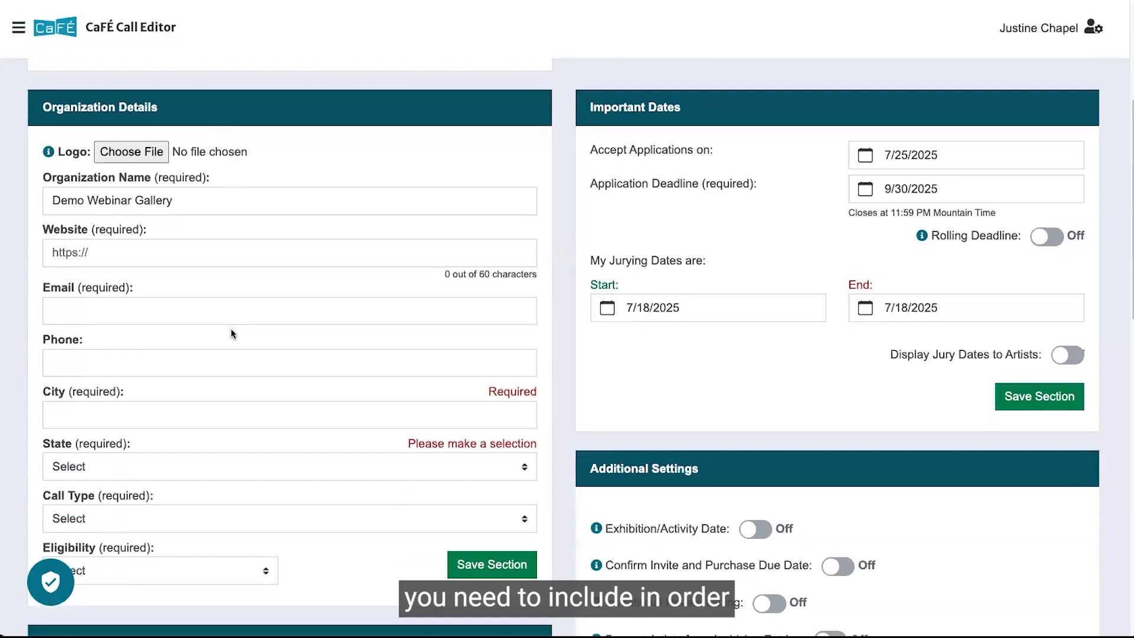
{"action": "scroll", "coordinate": [231, 334], "scroll_direction": "down", "scroll_amount": 3}
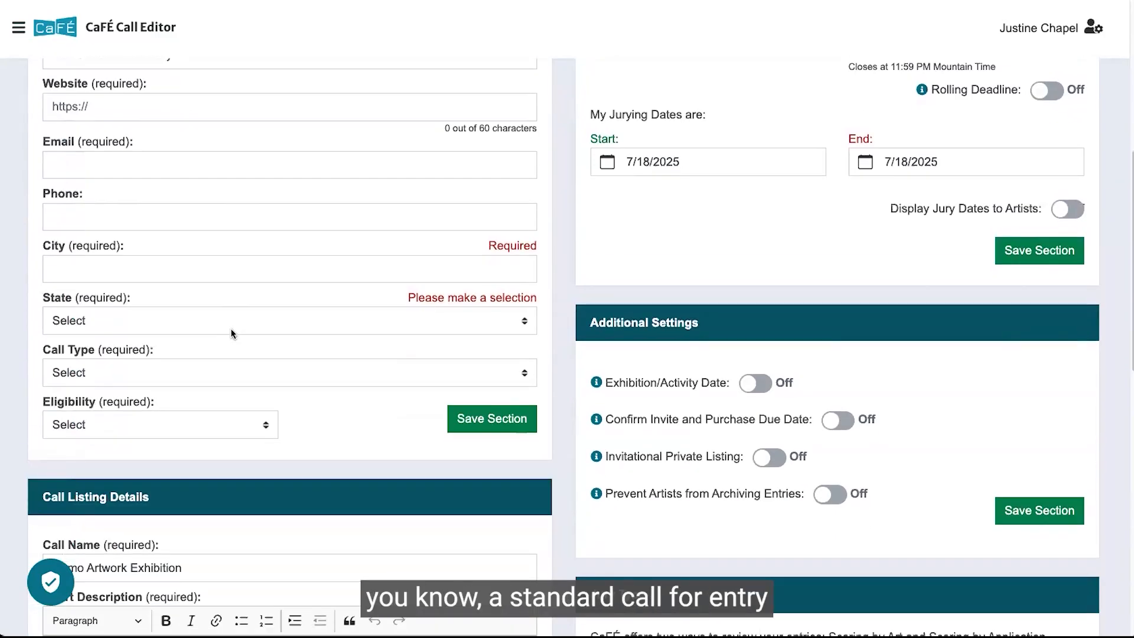
{"action": "scroll", "coordinate": [232, 333], "scroll_direction": "down", "scroll_amount": 1}
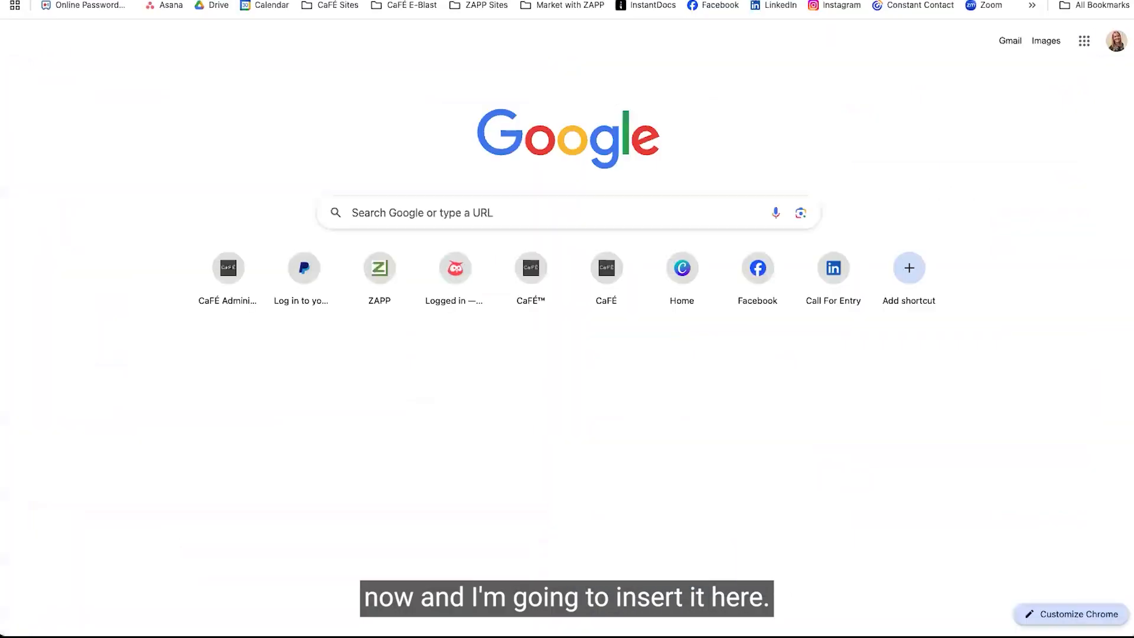
Open the CaFÉ Call Setup Checklist PDF from the pasted link and read through its setup steps.
{"action": "key", "text": "ctrl+v"}
{"action": "key", "text": "Return"}
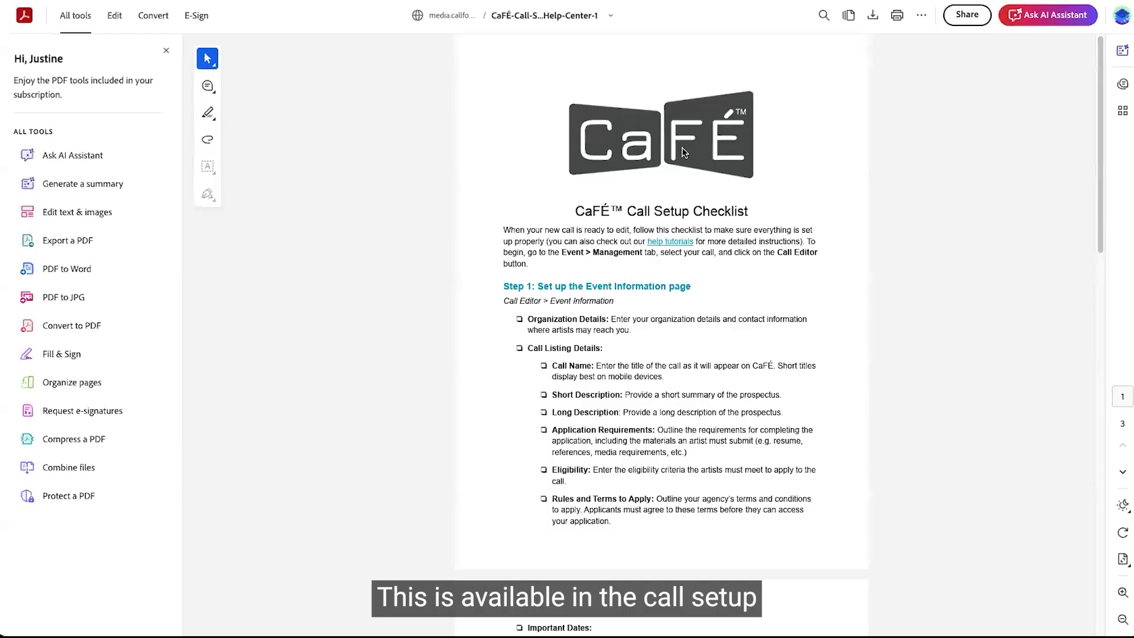
{"action": "scroll", "coordinate": [682, 152], "scroll_direction": "down", "scroll_amount": 2}
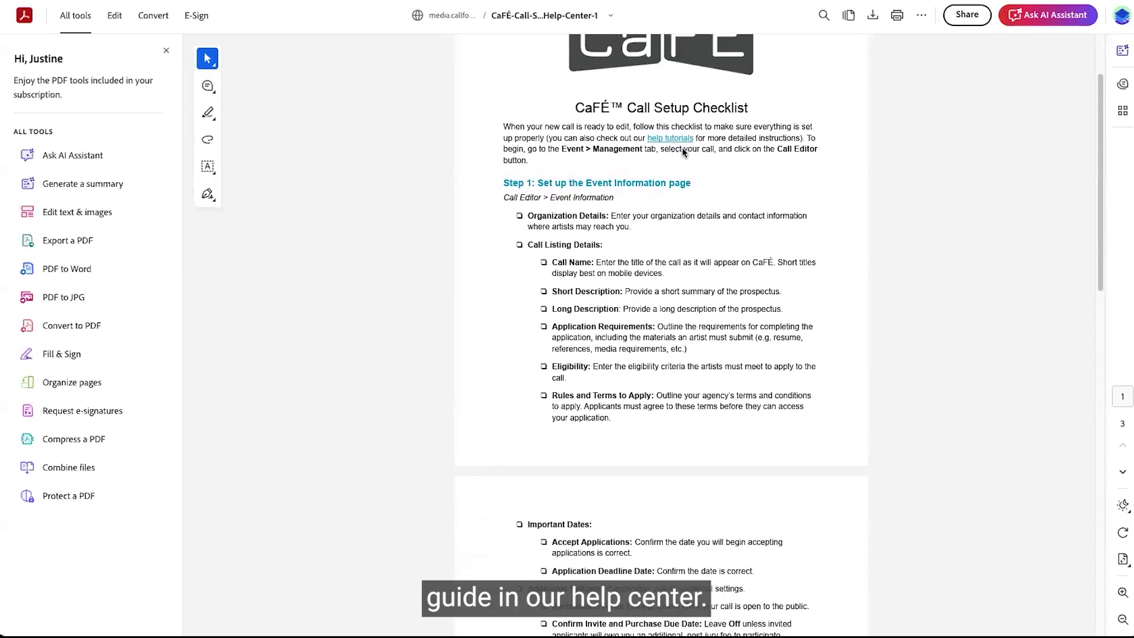
{"action": "scroll", "coordinate": [682, 152], "scroll_direction": "up", "scroll_amount": 2}
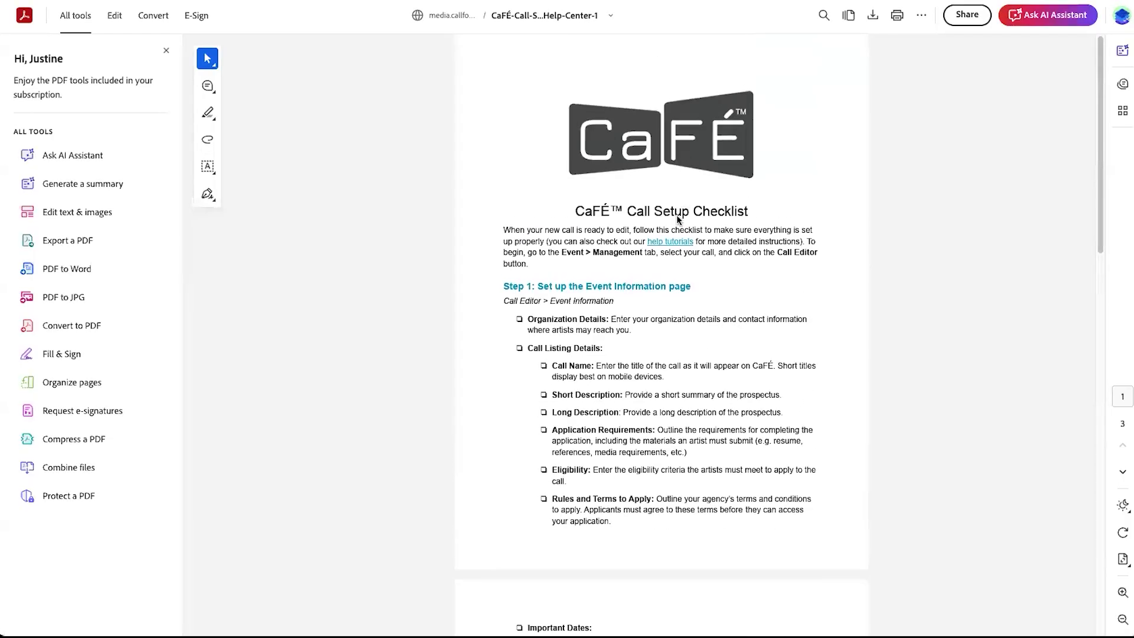
{"action": "scroll", "coordinate": [682, 258], "scroll_direction": "down", "scroll_amount": 2}
{"action": "scroll", "coordinate": [682, 262], "scroll_direction": "down", "scroll_amount": 7}
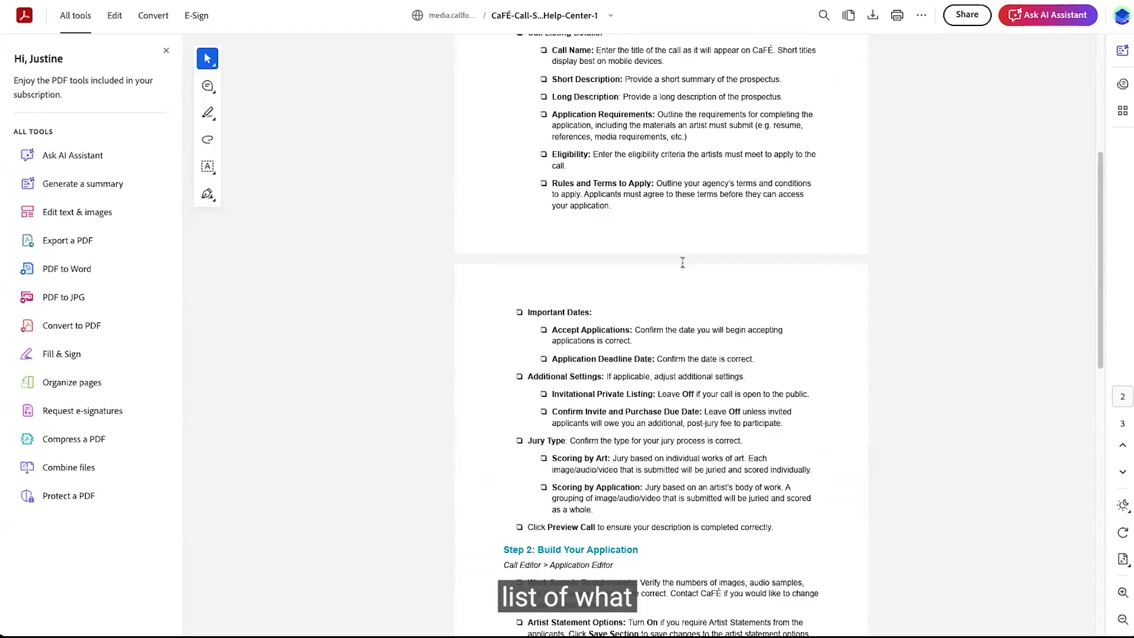
{"action": "scroll", "coordinate": [685, 263], "scroll_direction": "down", "scroll_amount": 4}
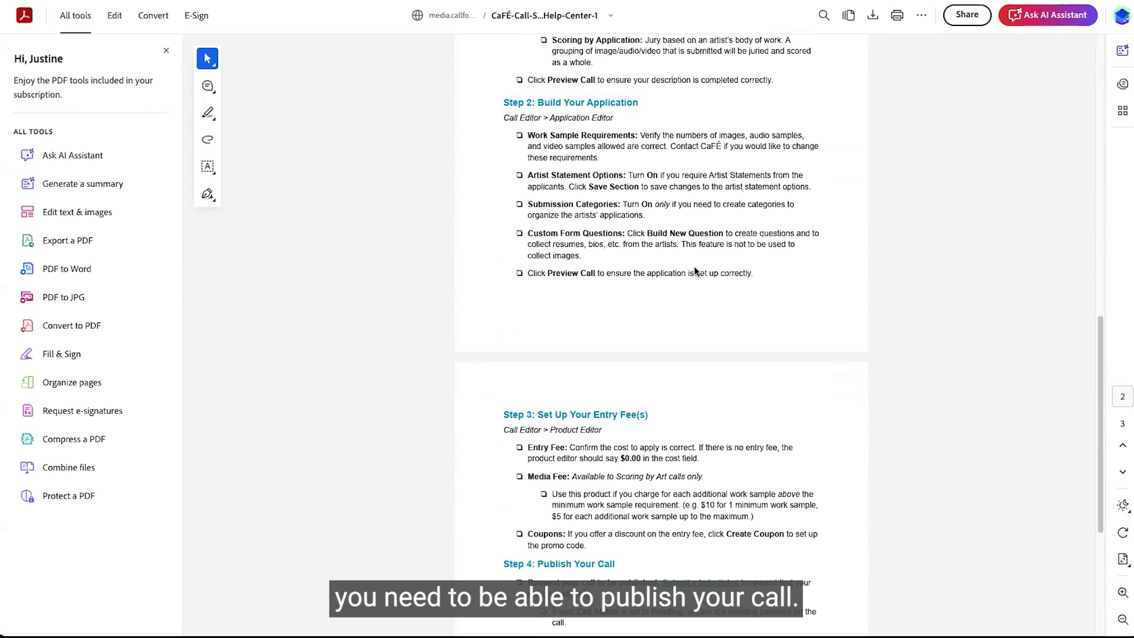
{"action": "scroll", "coordinate": [693, 266], "scroll_direction": "down", "scroll_amount": 4}
{"action": "scroll", "coordinate": [694, 270], "scroll_direction": "down", "scroll_amount": 1}
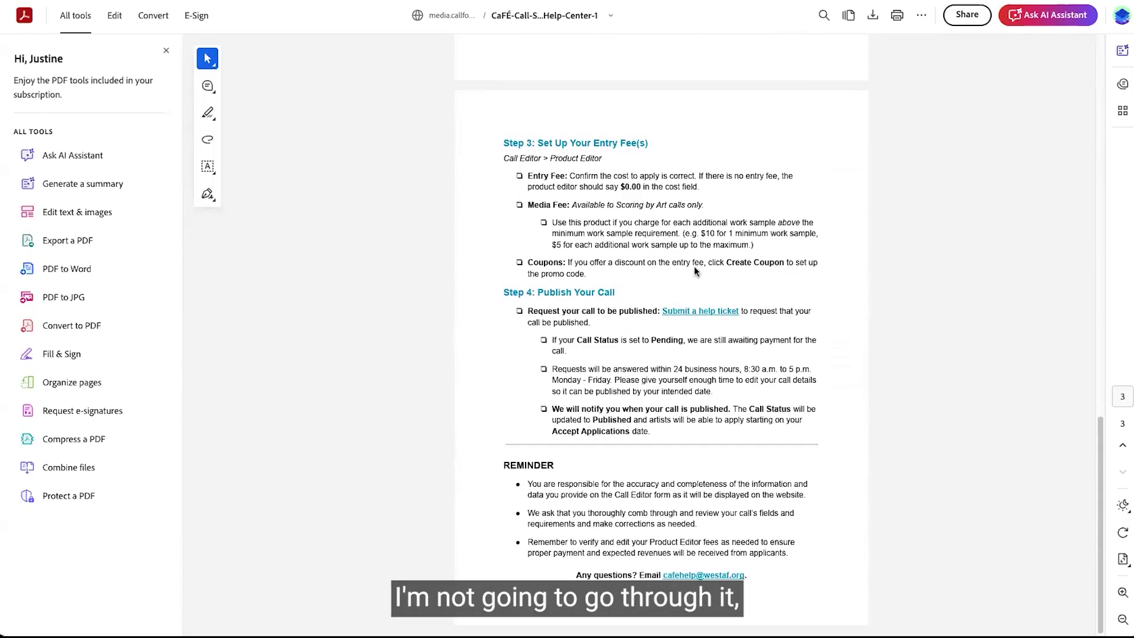
{"action": "scroll", "coordinate": [695, 271], "scroll_direction": "up", "scroll_amount": 15}
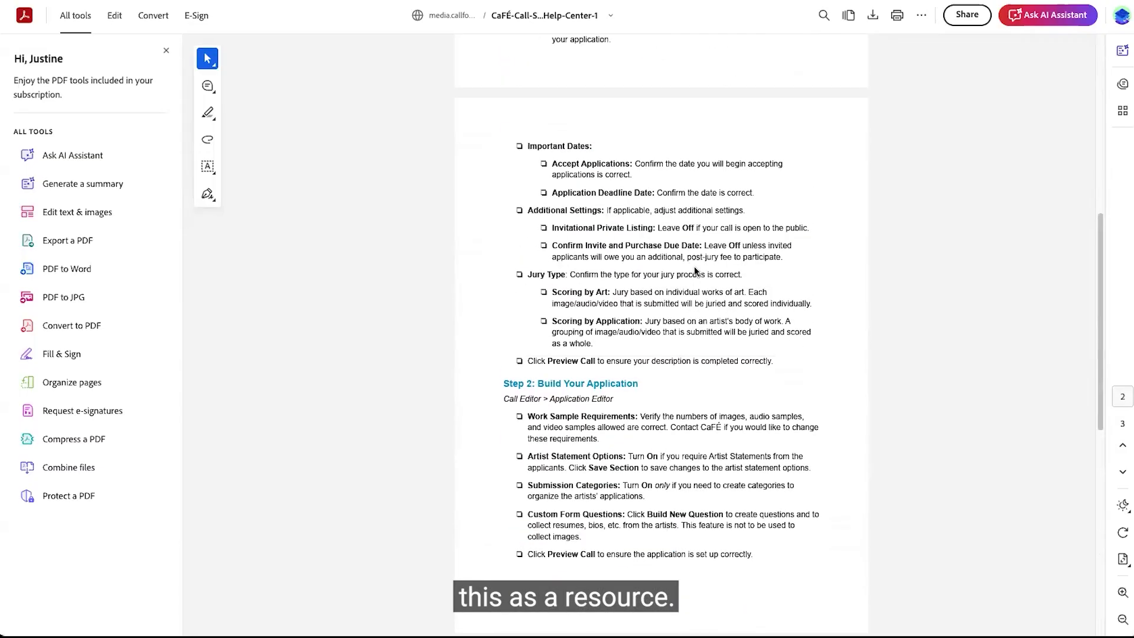
{"action": "scroll", "coordinate": [695, 271], "scroll_direction": "up", "scroll_amount": 4}
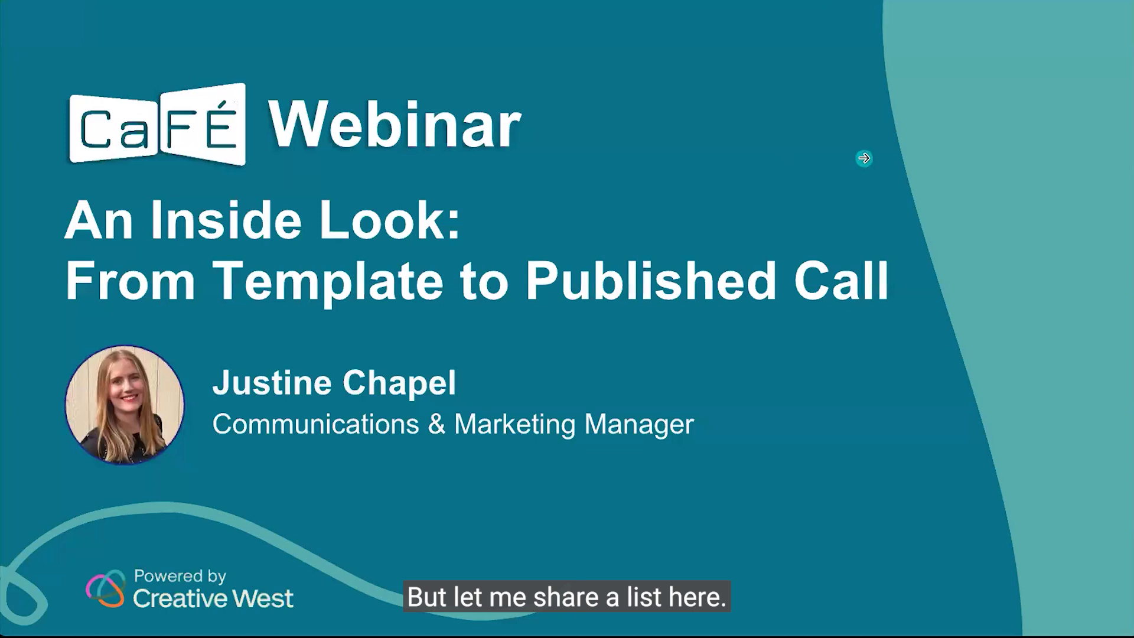
{"action": "key", "text": "Right"}
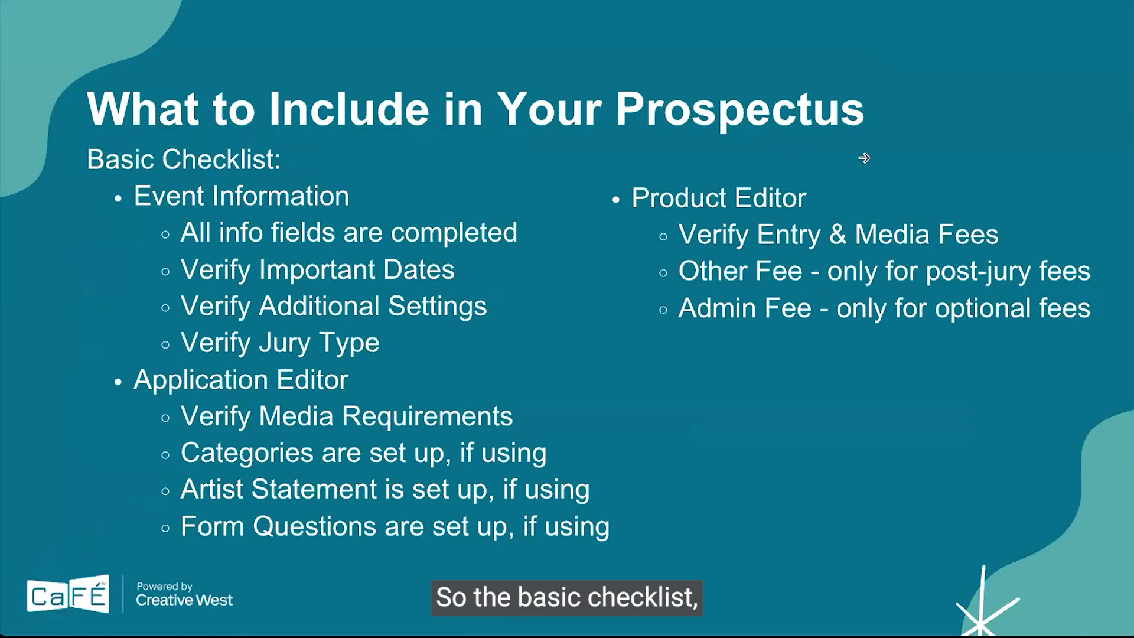
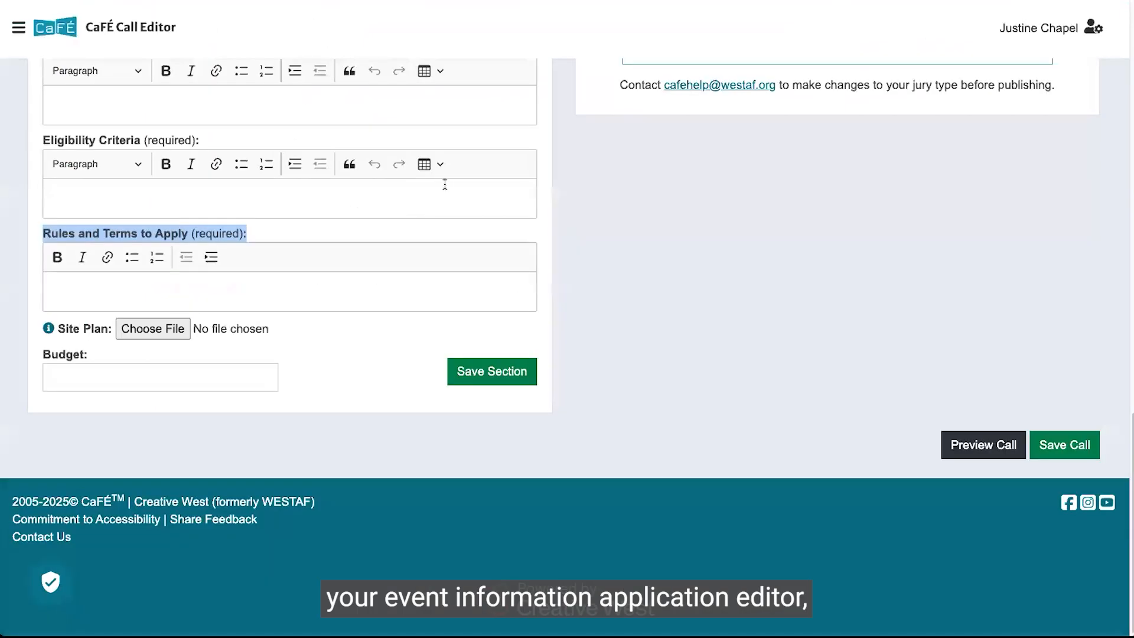
Open the Application Editor and preview the call's application form, examining its form questions and work sample requirements.
{"action": "scroll", "coordinate": [783, 176], "scroll_direction": "up", "scroll_amount": 15}
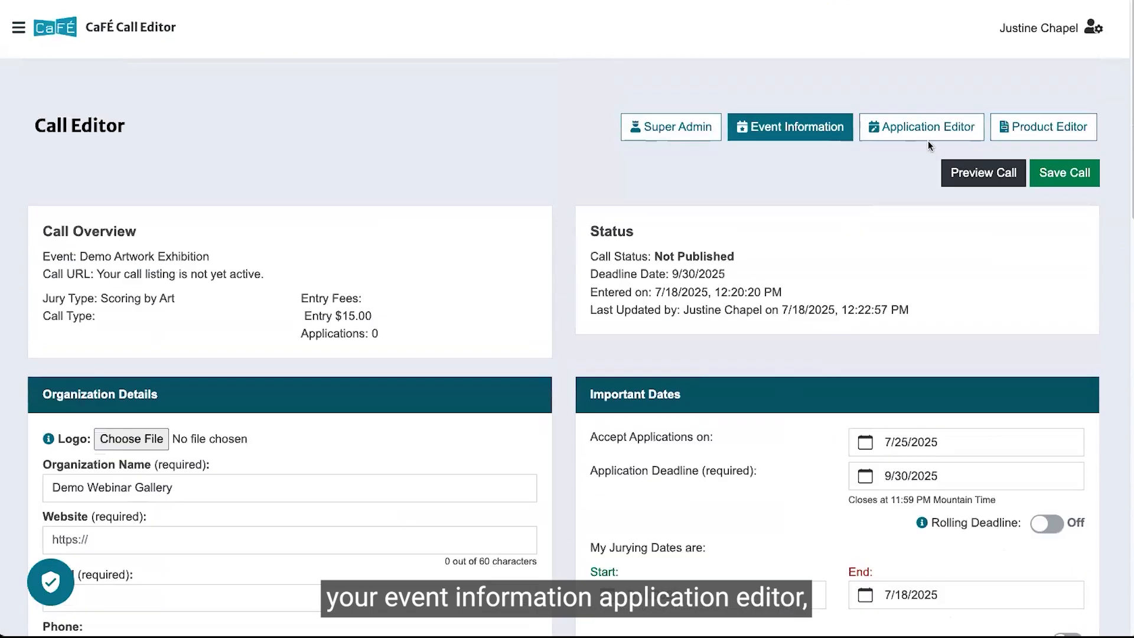
{"action": "scroll", "coordinate": [650, 192], "scroll_direction": "down", "scroll_amount": 2}
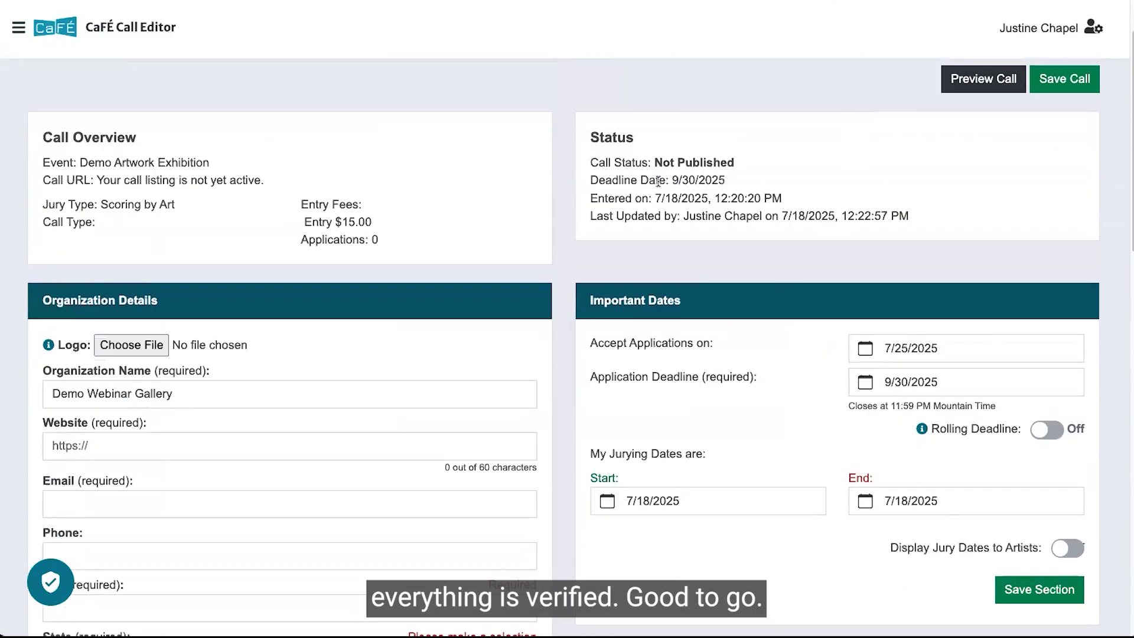
{"action": "scroll", "coordinate": [658, 181], "scroll_direction": "up", "scroll_amount": 2}
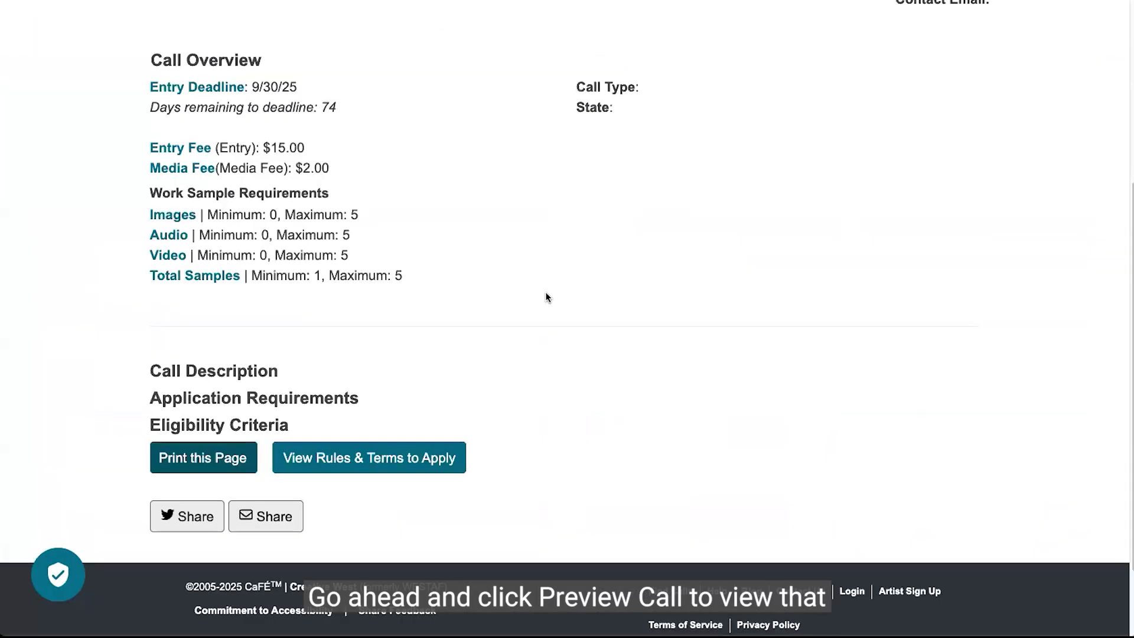
{"action": "scroll", "coordinate": [545, 292], "scroll_direction": "up", "scroll_amount": 5}
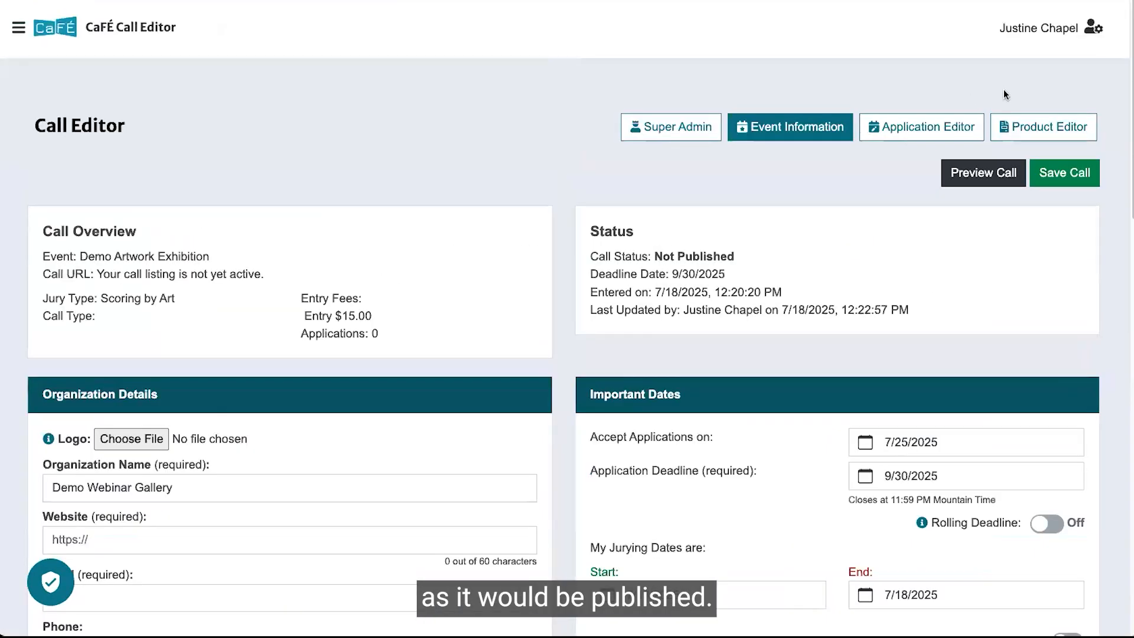
{"action": "left_click", "coordinate": [911, 129]}
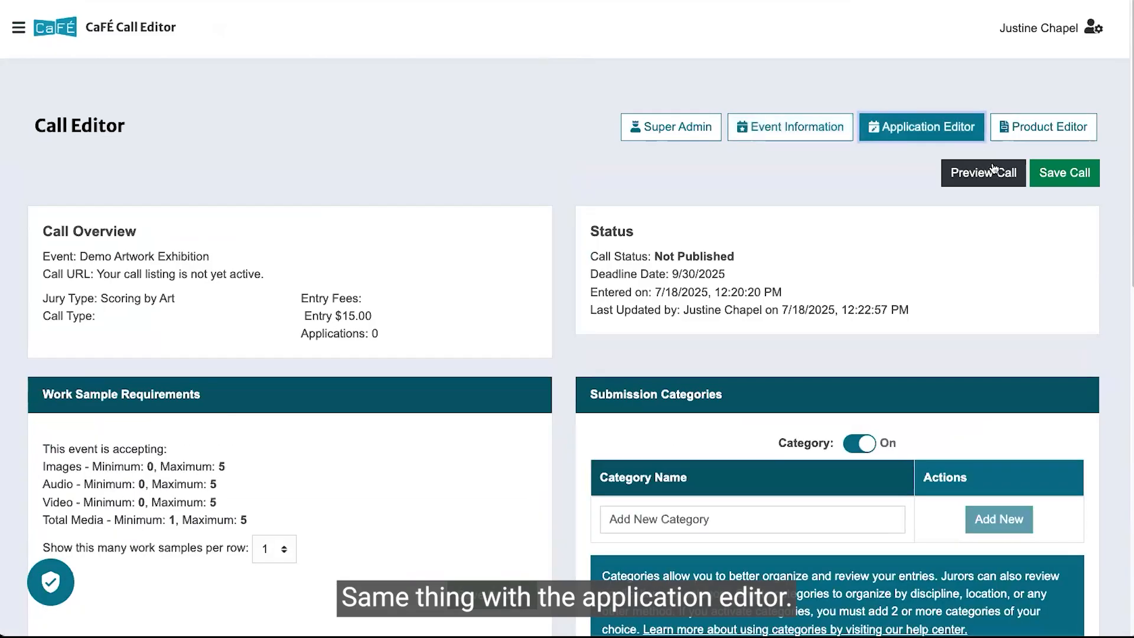
{"action": "left_click", "coordinate": [994, 170]}
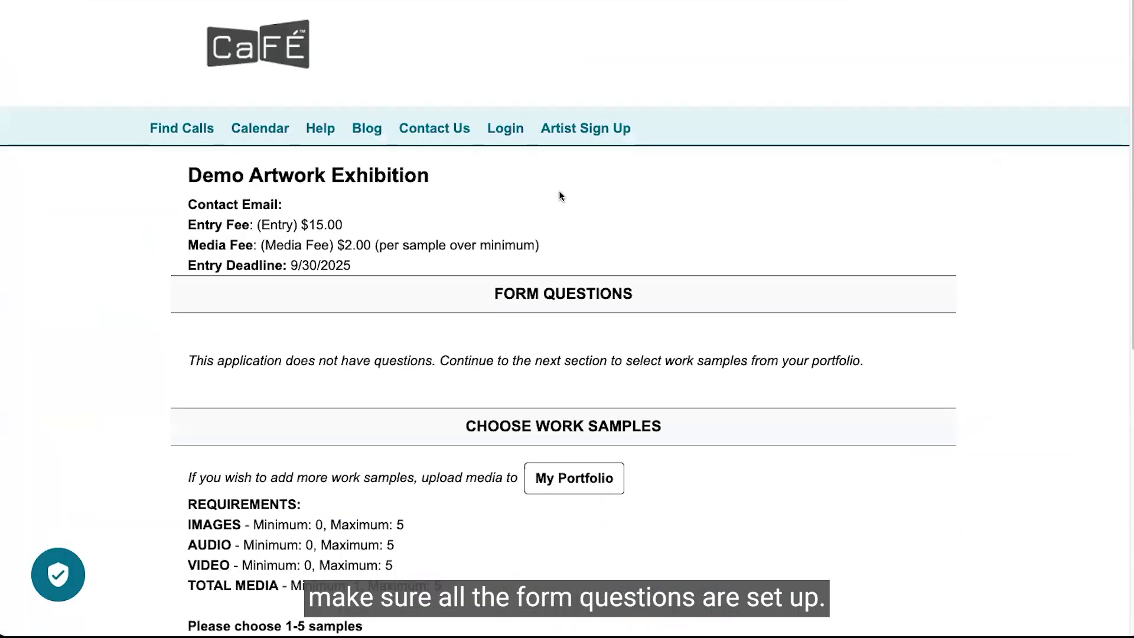
{"action": "scroll", "coordinate": [558, 190], "scroll_direction": "down", "scroll_amount": 2}
{"action": "scroll", "coordinate": [558, 190], "scroll_direction": "down", "scroll_amount": 4}
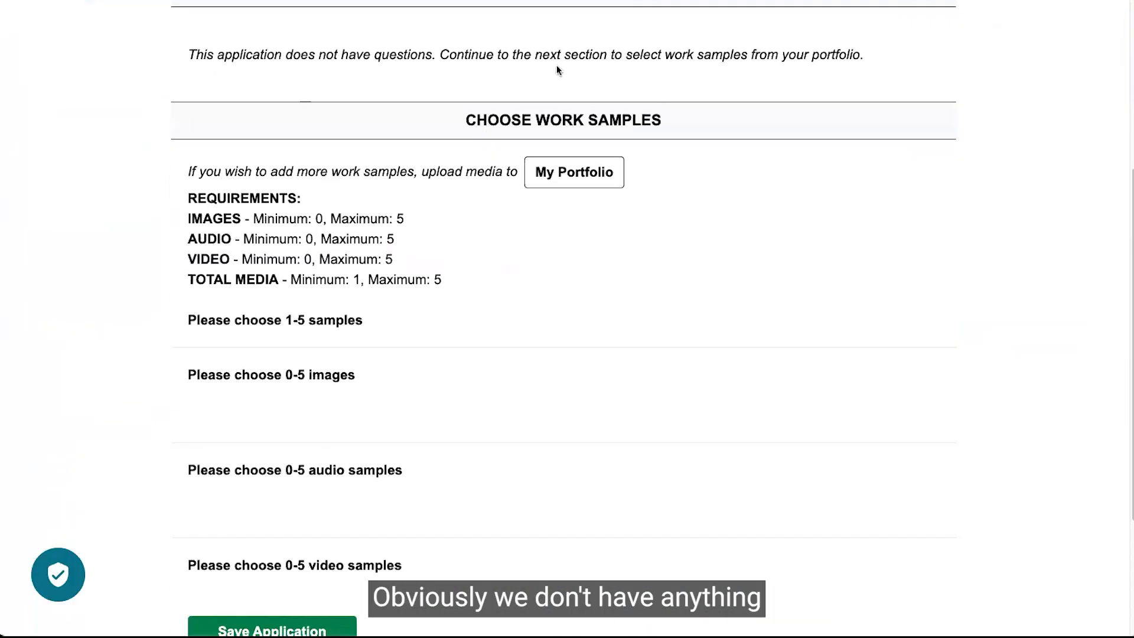
{"action": "scroll", "coordinate": [827, 101], "scroll_direction": "up", "scroll_amount": 5}
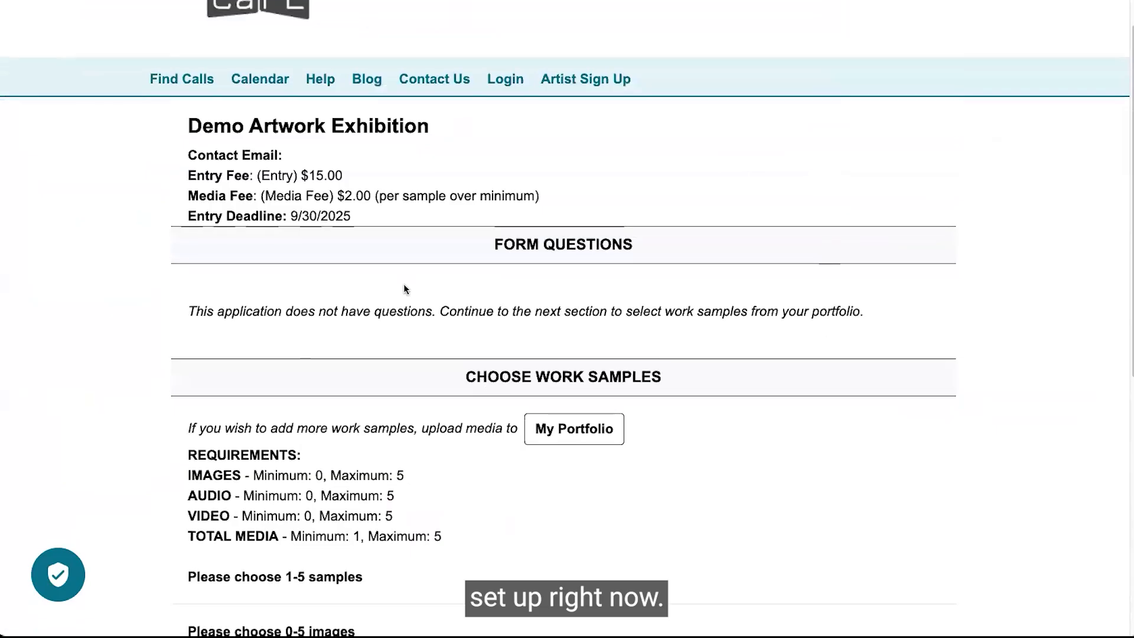
{"action": "scroll", "coordinate": [403, 289], "scroll_direction": "up", "scroll_amount": 1}
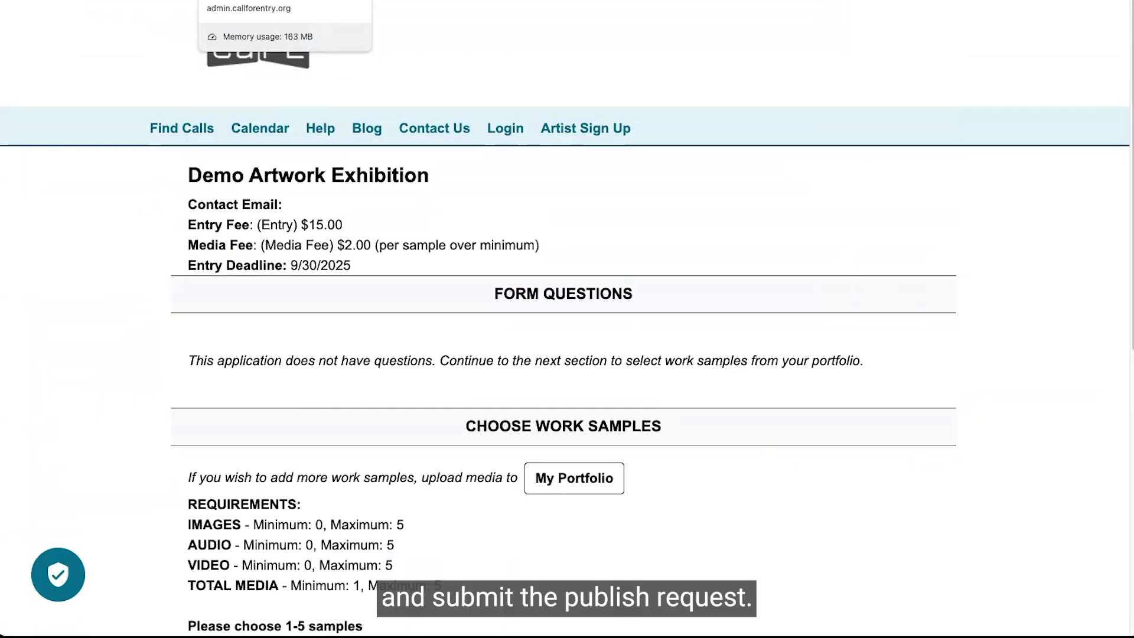
Return to the Event Information page and set the Accept Applications on date to 8/1/2025.
{"action": "left_click", "coordinate": [266, 1]}
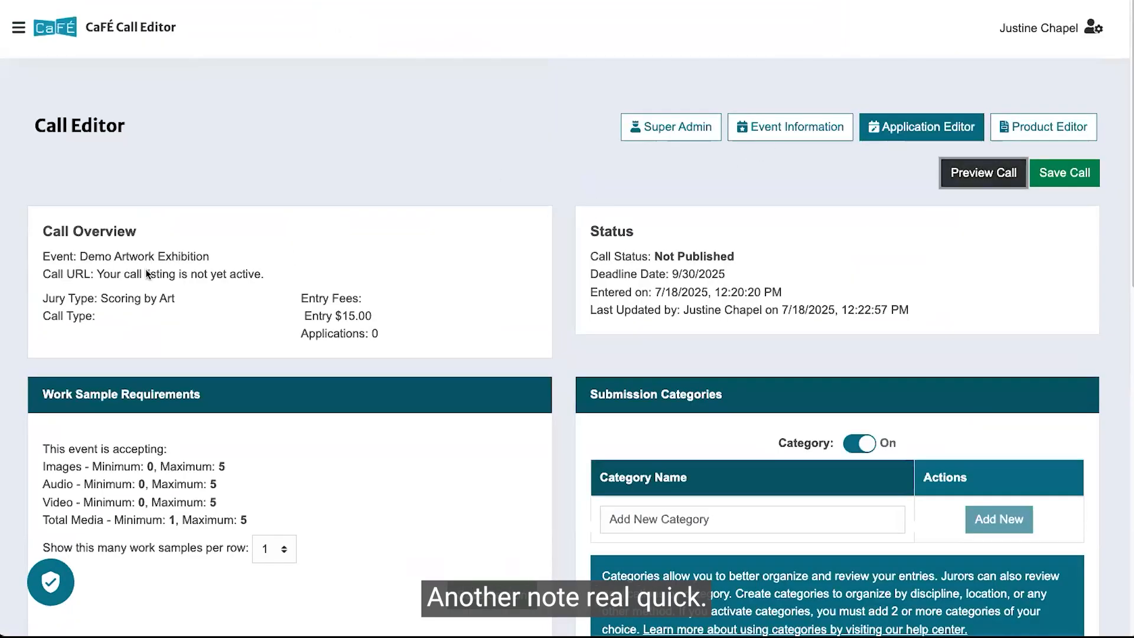
{"action": "left_click", "coordinate": [841, 129]}
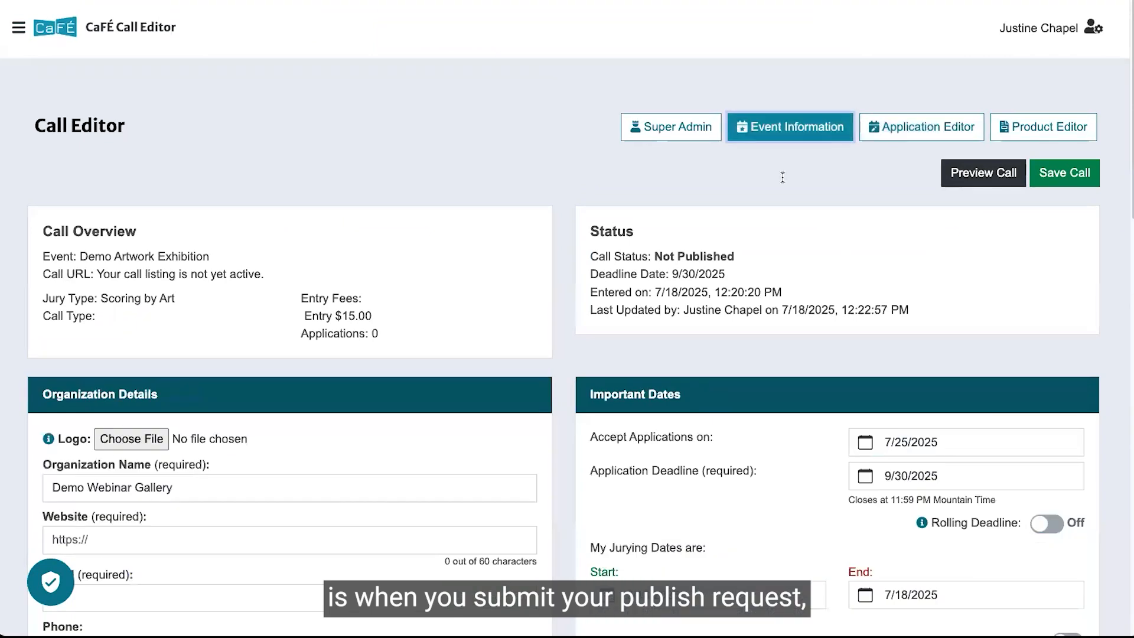
{"action": "left_click_drag", "start_coordinate": [591, 435], "coordinate": [724, 432]}
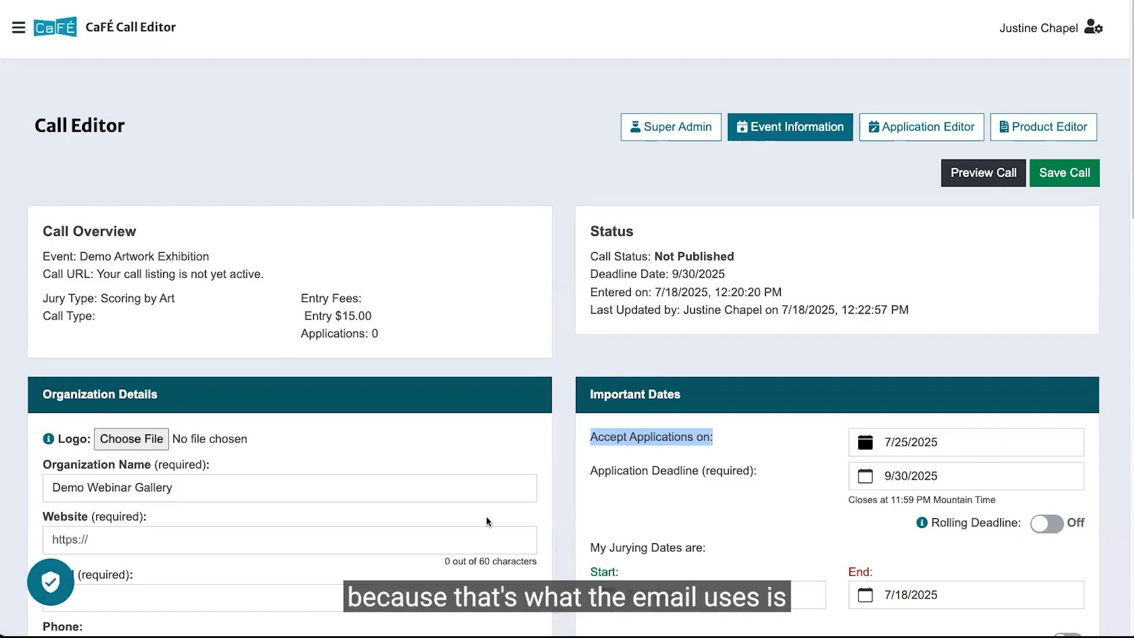
{"action": "left_click", "coordinate": [945, 446]}
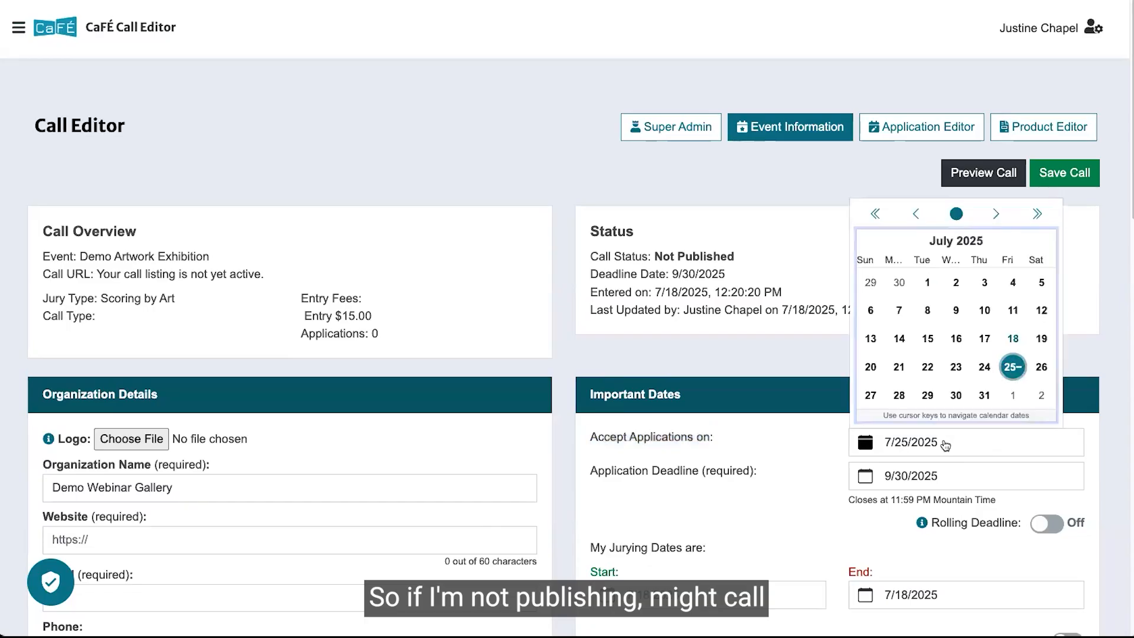
{"action": "left_click", "coordinate": [1015, 394]}
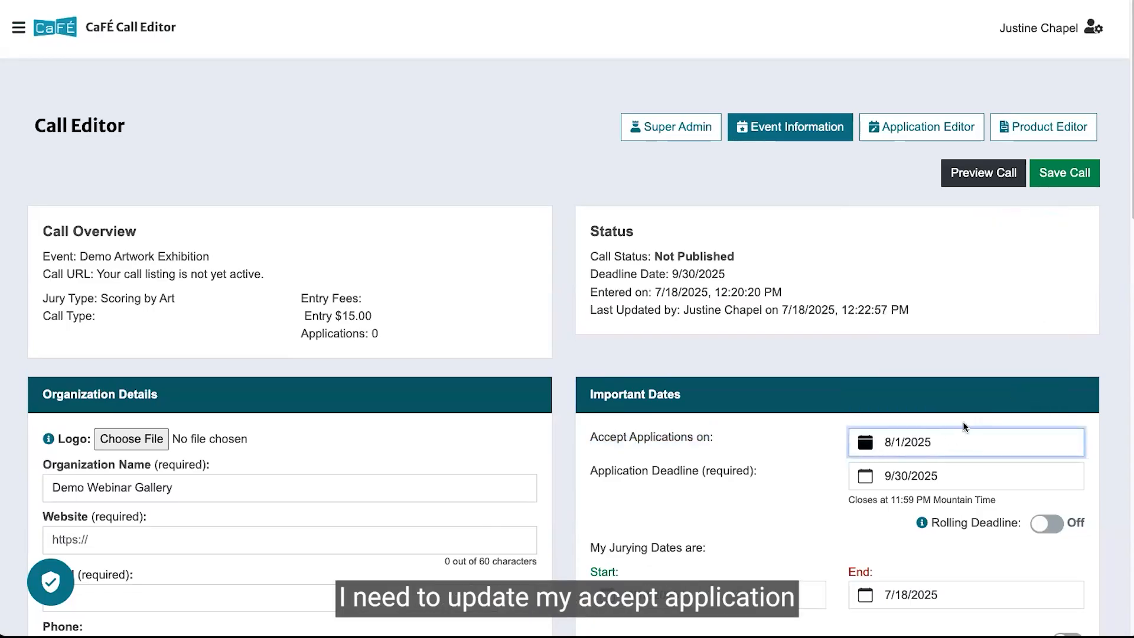
Examine the organization details, important dates, additional settings and call listing sections of the event information.
{"action": "scroll", "coordinate": [895, 354], "scroll_direction": "down", "scroll_amount": 1}
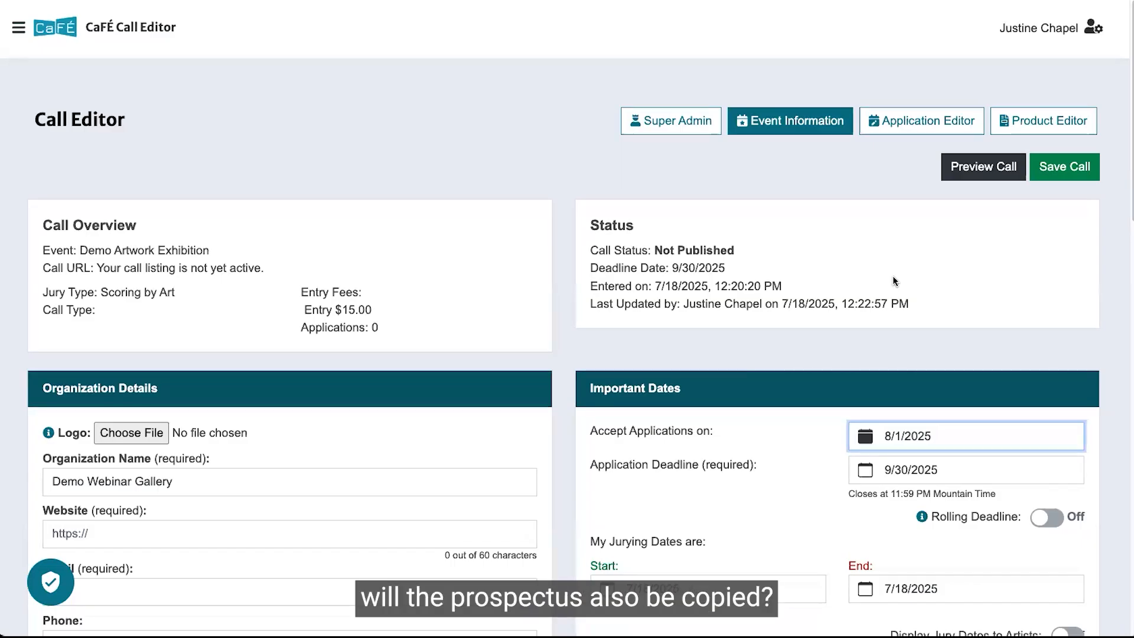
{"action": "scroll", "coordinate": [511, 313], "scroll_direction": "down", "scroll_amount": 3}
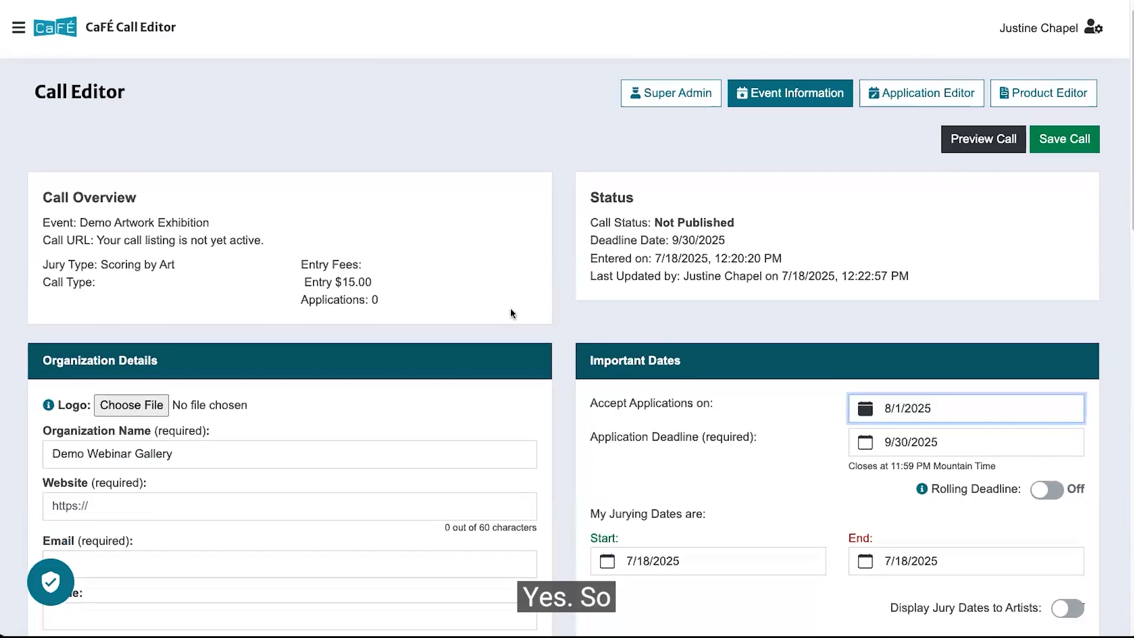
{"action": "scroll", "coordinate": [477, 330], "scroll_direction": "down", "scroll_amount": 10}
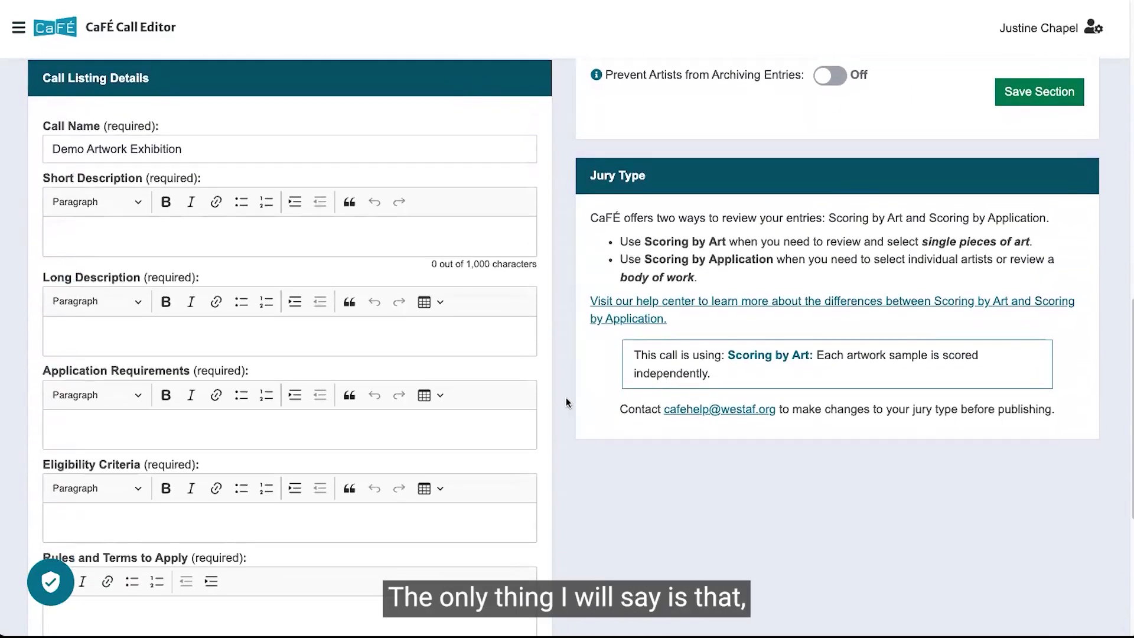
{"action": "scroll", "coordinate": [566, 397], "scroll_direction": "up", "scroll_amount": 10}
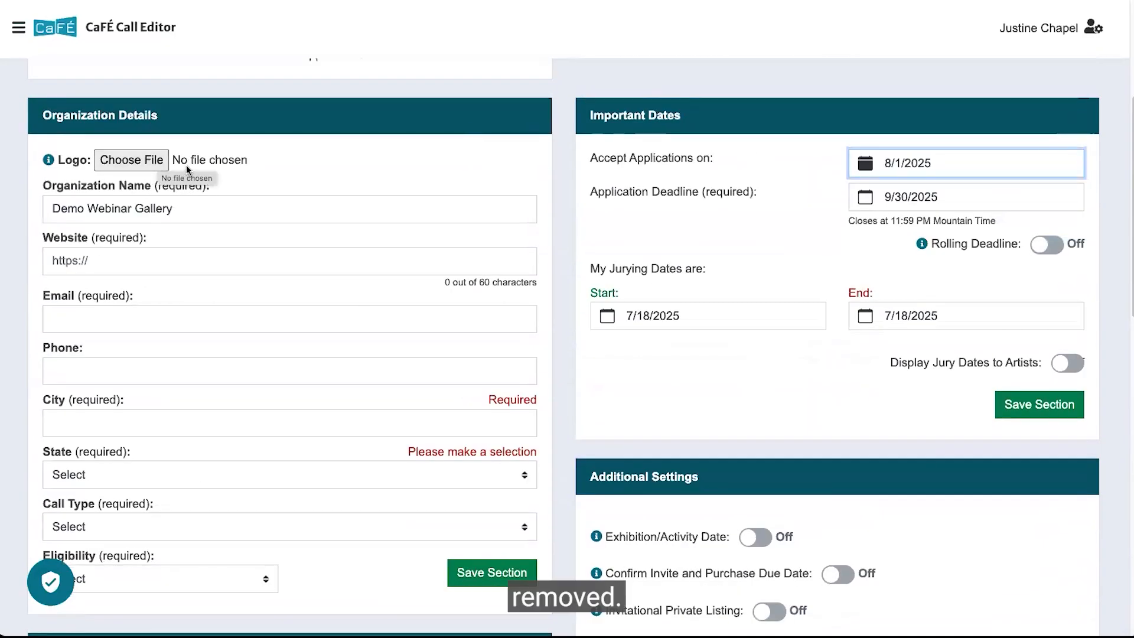
{"action": "scroll", "coordinate": [185, 171], "scroll_direction": "up", "scroll_amount": 2}
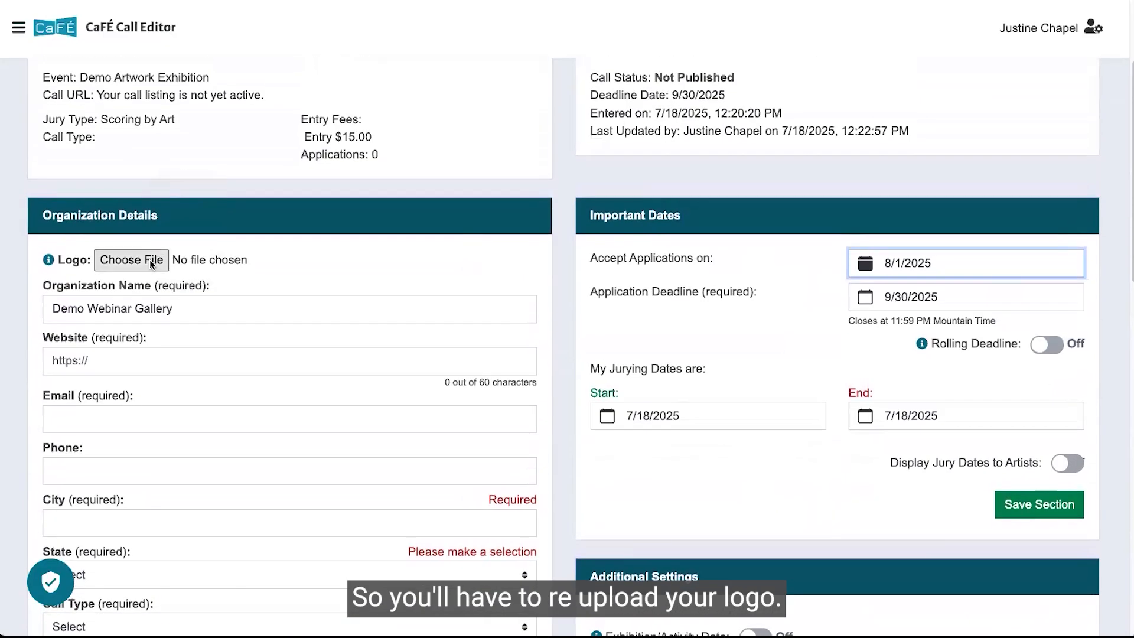
{"action": "scroll", "coordinate": [131, 264], "scroll_direction": "down", "scroll_amount": 3}
{"action": "scroll", "coordinate": [126, 266], "scroll_direction": "down", "scroll_amount": 4}
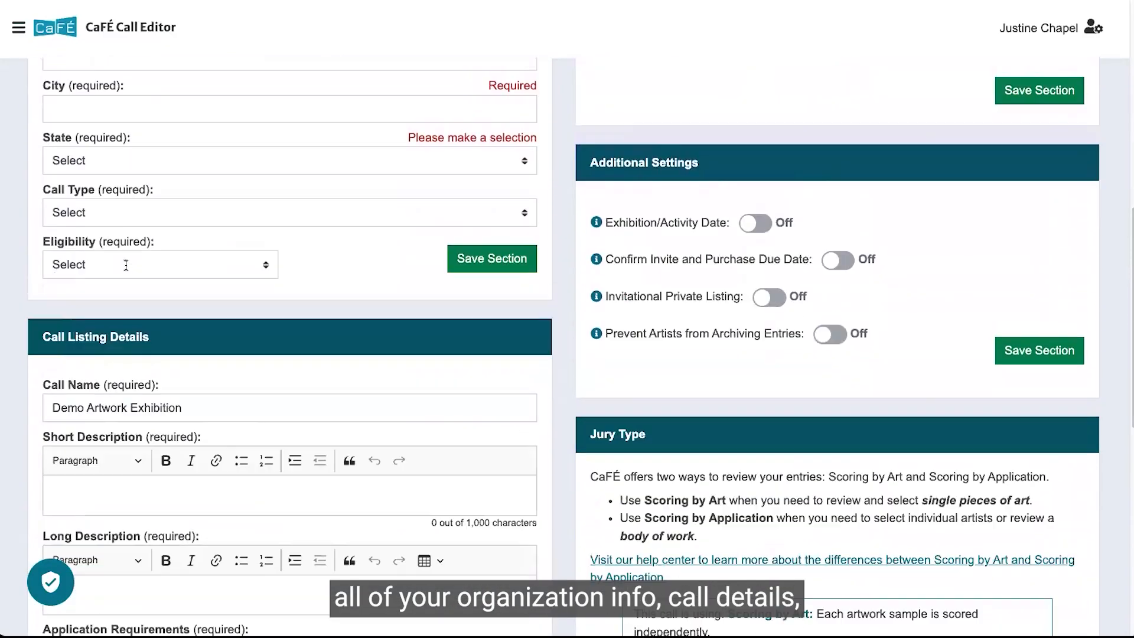
{"action": "scroll", "coordinate": [126, 265], "scroll_direction": "down", "scroll_amount": 5}
{"action": "scroll", "coordinate": [559, 328], "scroll_direction": "up", "scroll_amount": 6}
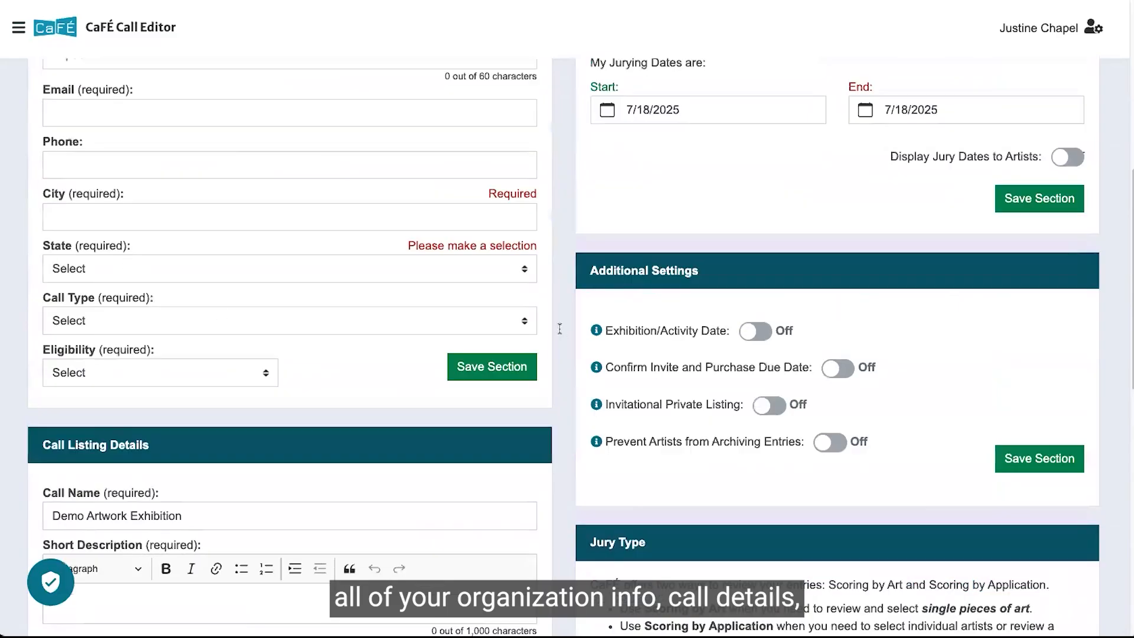
{"action": "scroll", "coordinate": [755, 314], "scroll_direction": "up", "scroll_amount": 5}
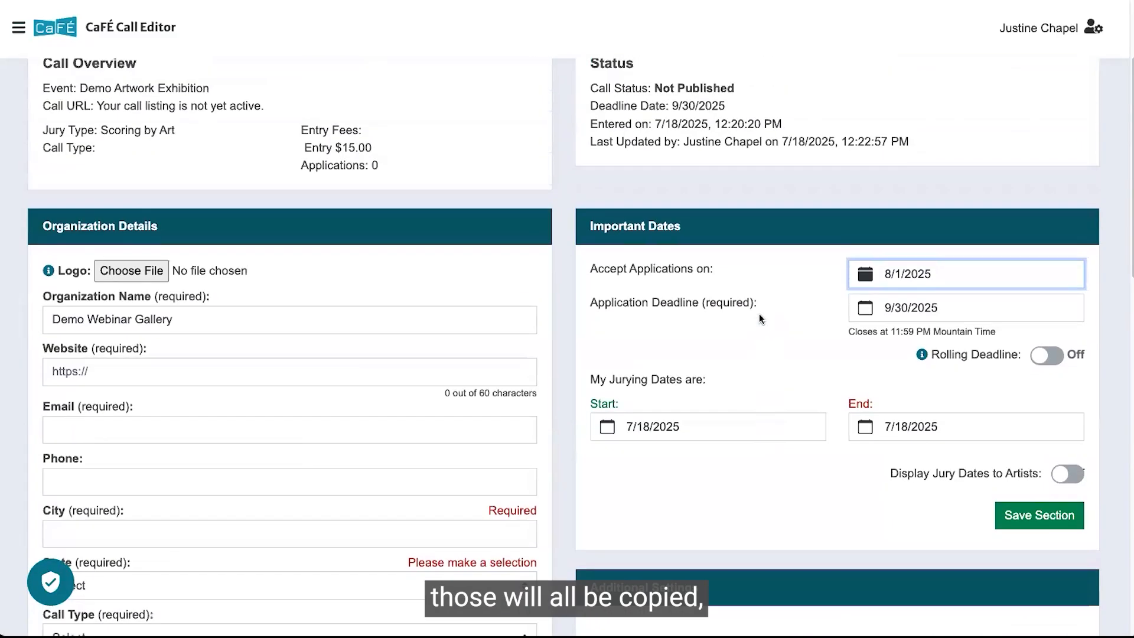
{"action": "scroll", "coordinate": [760, 319], "scroll_direction": "up", "scroll_amount": 3}
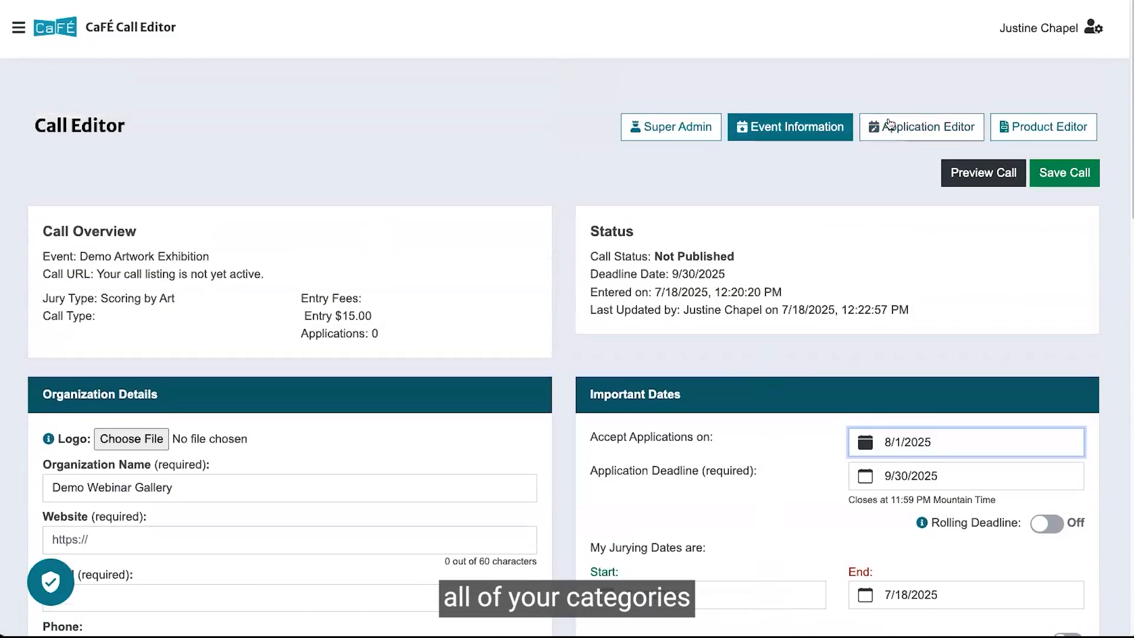
Open the Application Editor and examine its submission categories, artist statement options and custom form questions.
{"action": "left_click", "coordinate": [886, 127]}
{"action": "scroll", "coordinate": [674, 413], "scroll_direction": "down", "scroll_amount": 6}
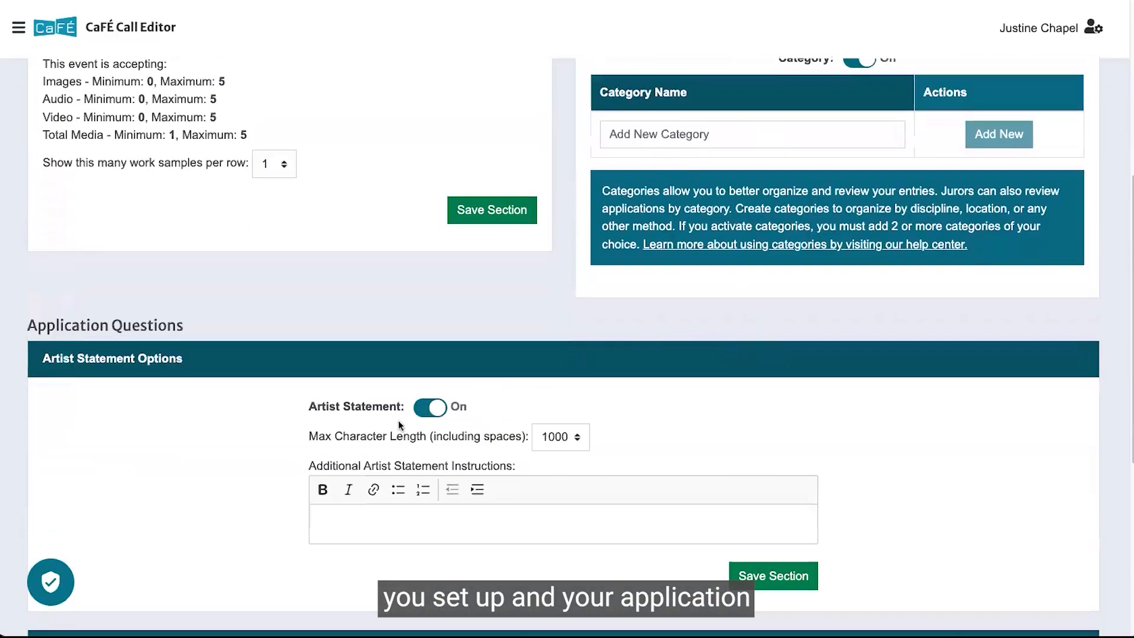
{"action": "scroll", "coordinate": [398, 420], "scroll_direction": "down", "scroll_amount": 6}
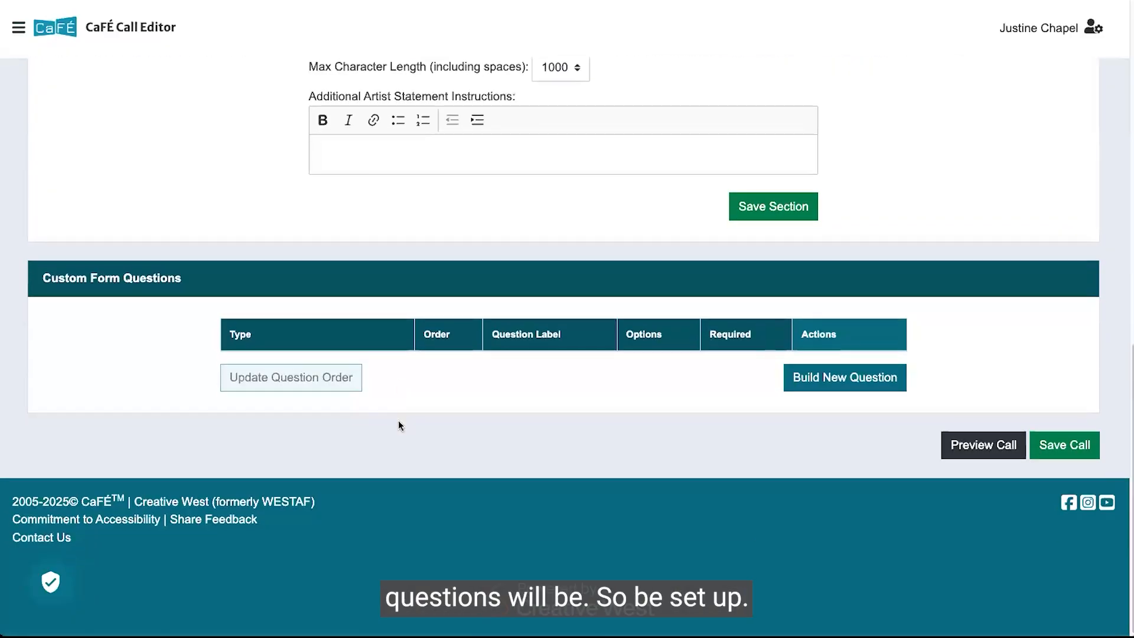
{"action": "scroll", "coordinate": [398, 426], "scroll_direction": "up", "scroll_amount": 12}
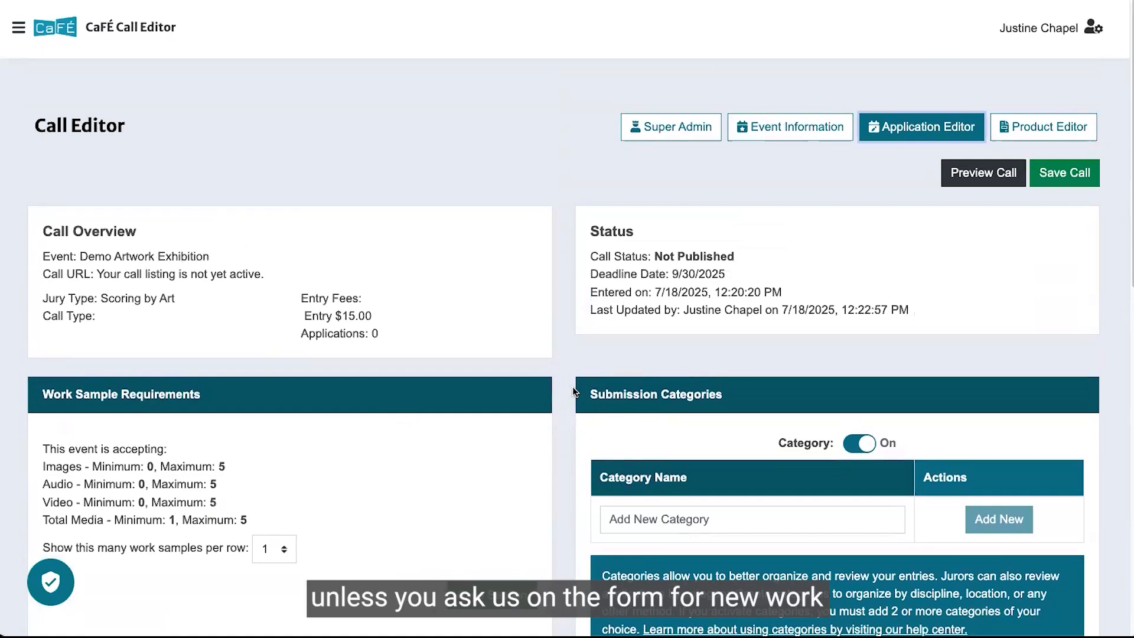
{"action": "scroll", "coordinate": [573, 390], "scroll_direction": "down", "scroll_amount": 1}
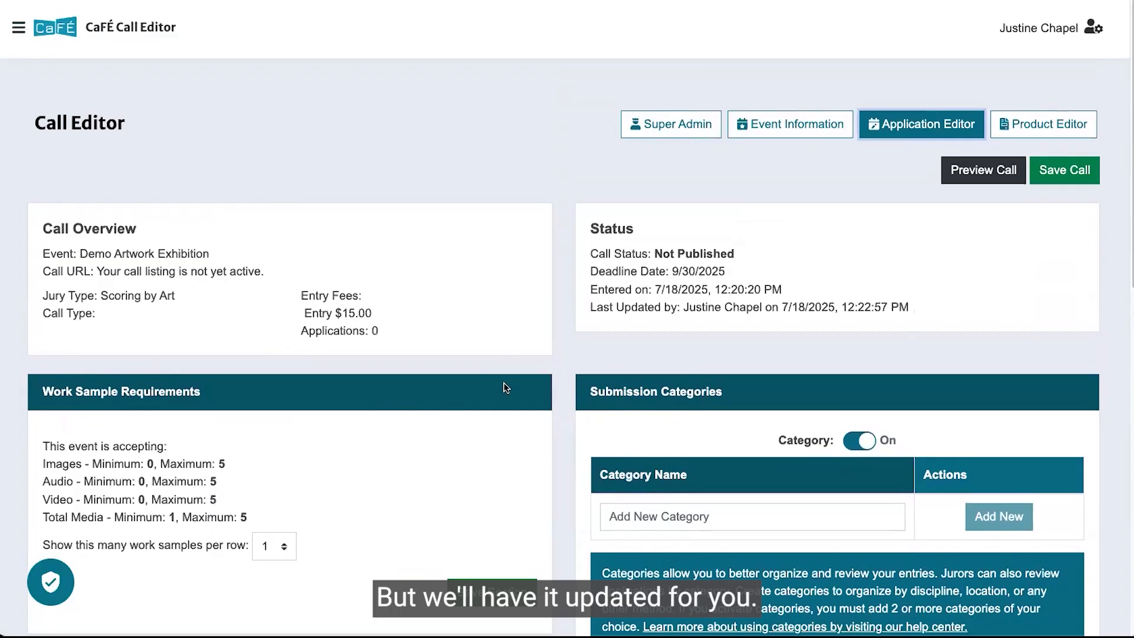
Open the Product Editor and examine the call's current products and payment options.
{"action": "left_click", "coordinate": [1043, 124]}
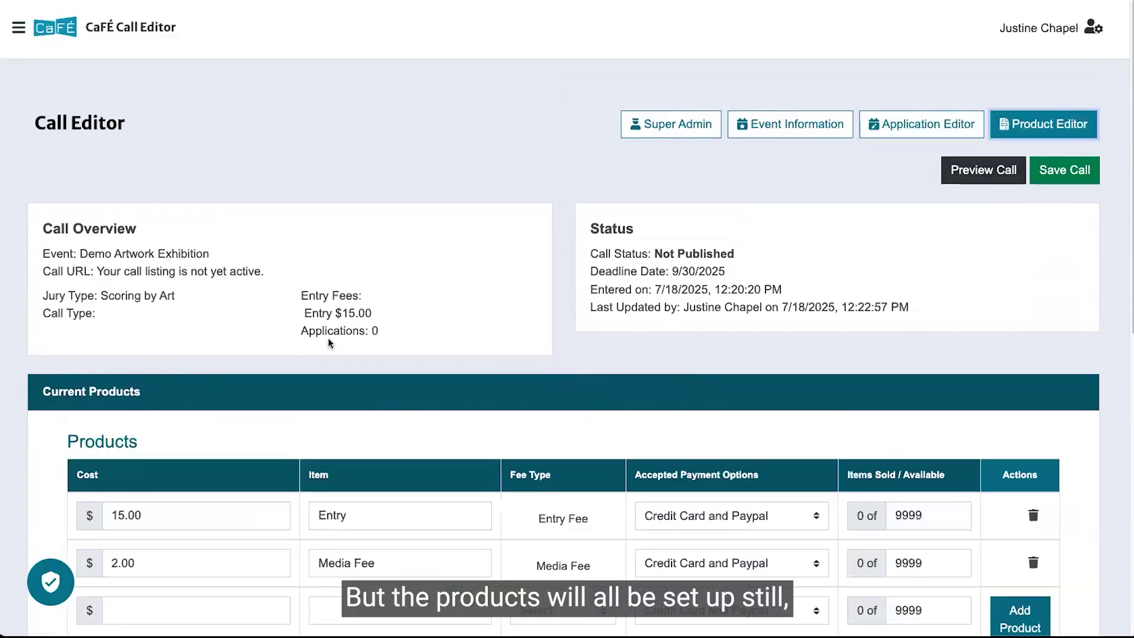
{"action": "scroll", "coordinate": [328, 338], "scroll_direction": "down", "scroll_amount": 3}
{"action": "scroll", "coordinate": [328, 338], "scroll_direction": "down", "scroll_amount": 1}
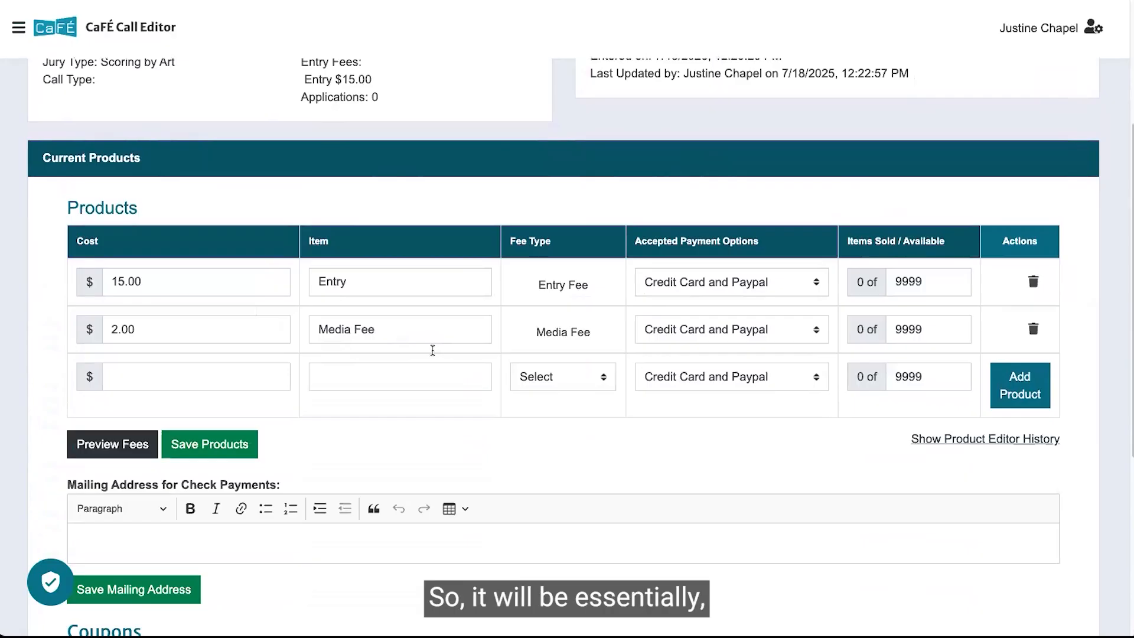
{"action": "scroll", "coordinate": [434, 348], "scroll_direction": "up", "scroll_amount": 4}
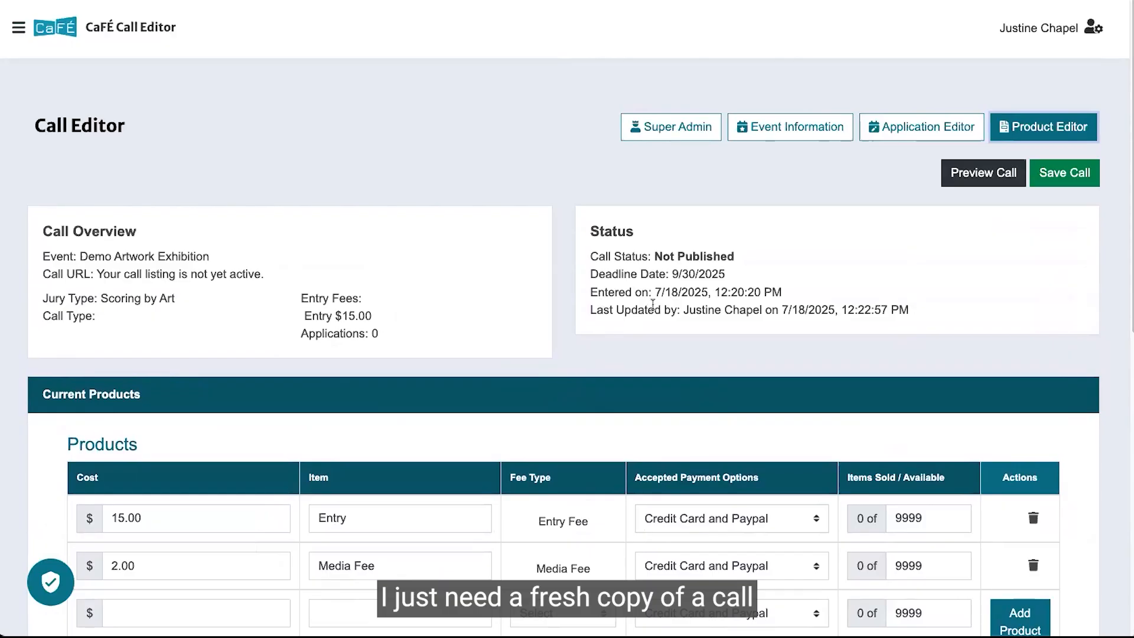
{"action": "scroll", "coordinate": [653, 304], "scroll_direction": "down", "scroll_amount": 1}
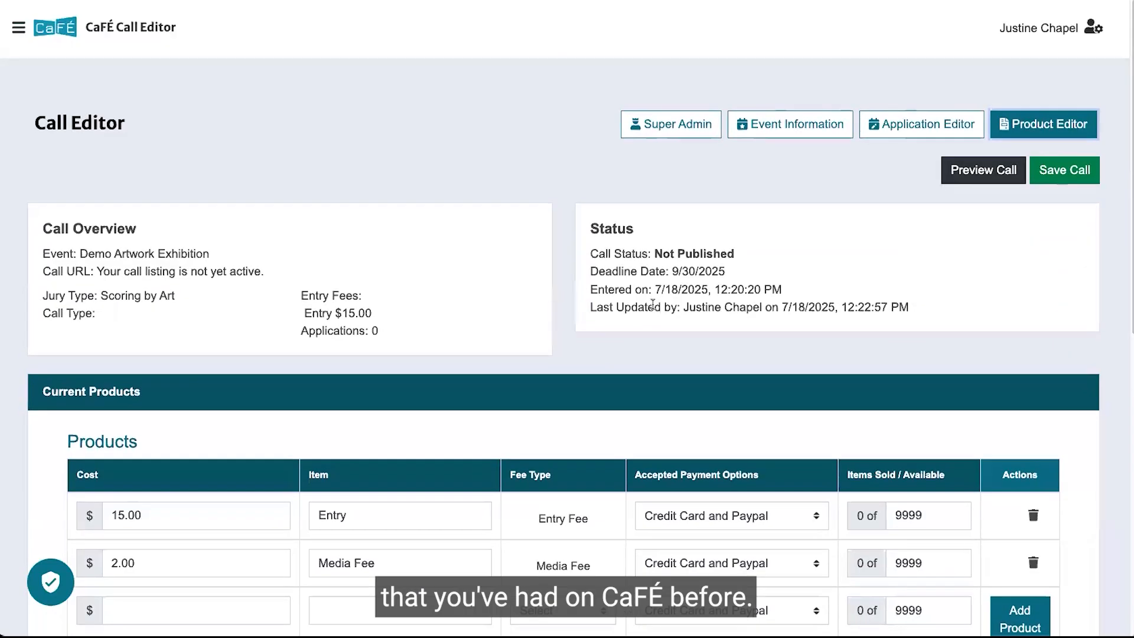